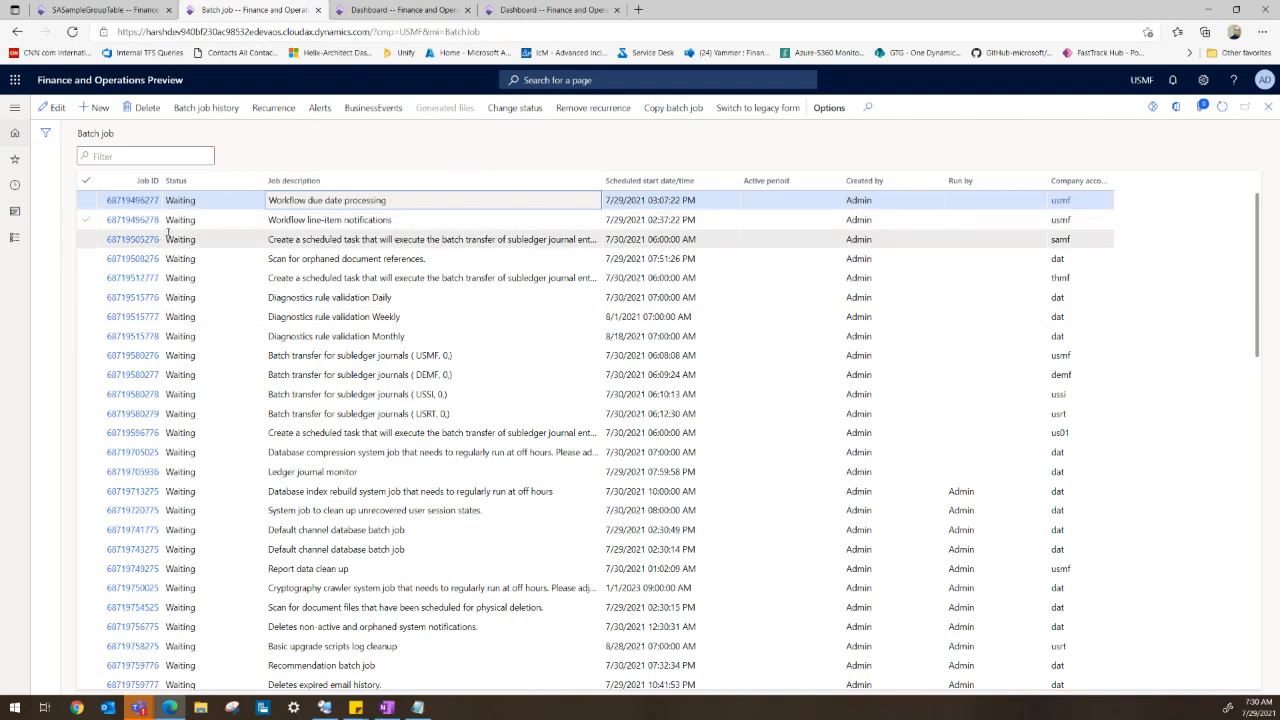
- Review the statuses of the two 02-Basic RunBaseBatch Sample batch jobs
click(180, 220)
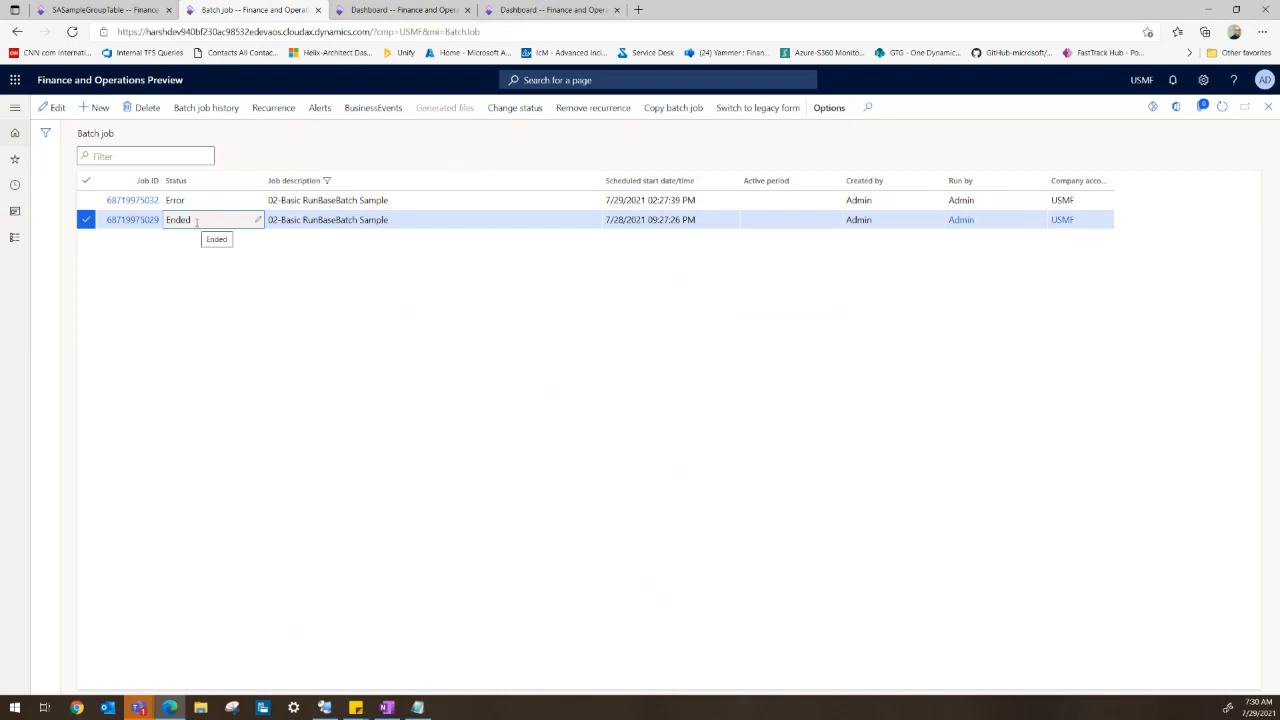
click(175, 200)
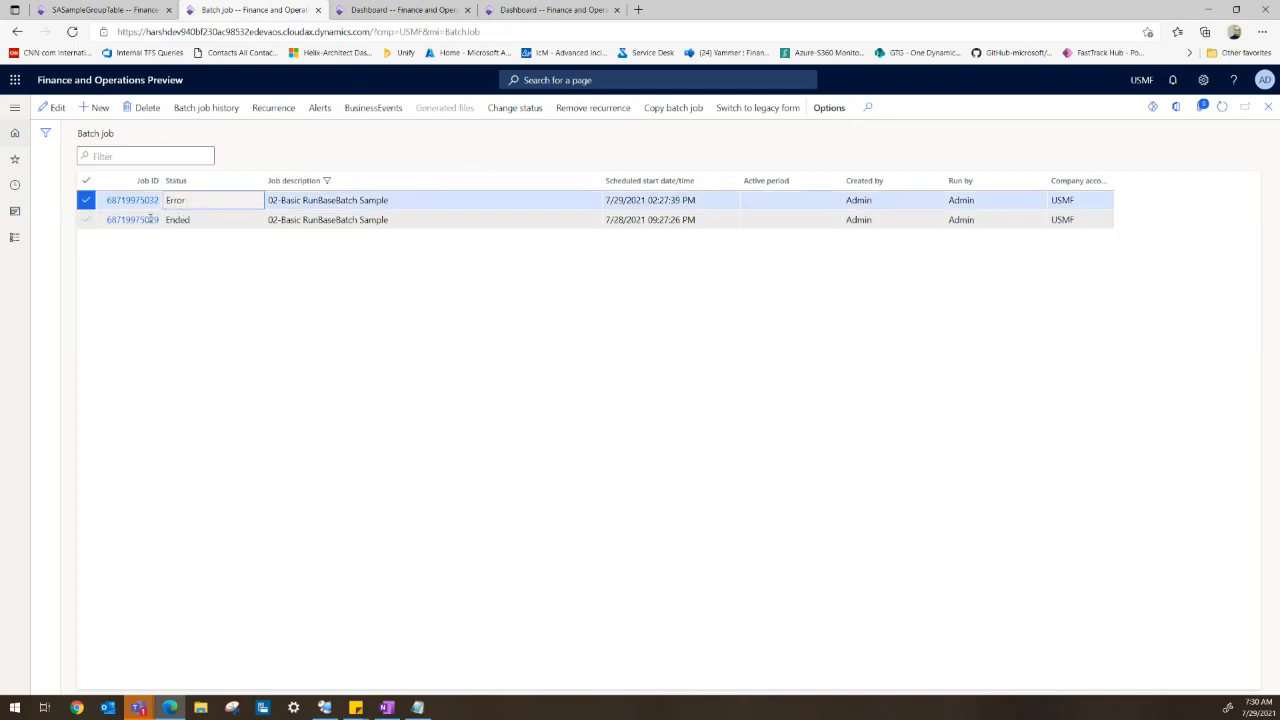
- Open Batch class configuration overrides under System administration and delete the SAsampleGroupBatchSingleThread override
click(506, 11)
click(15, 107)
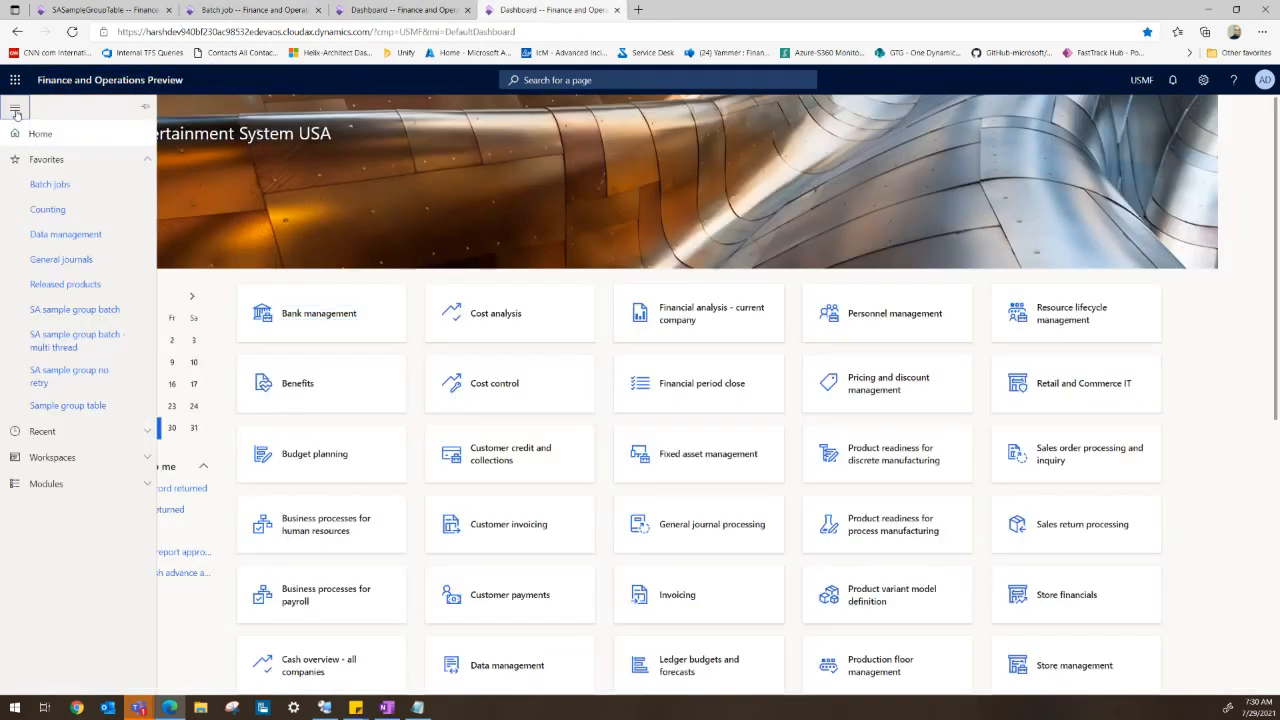
click(55, 483)
scroll(62, 493, down, 5)
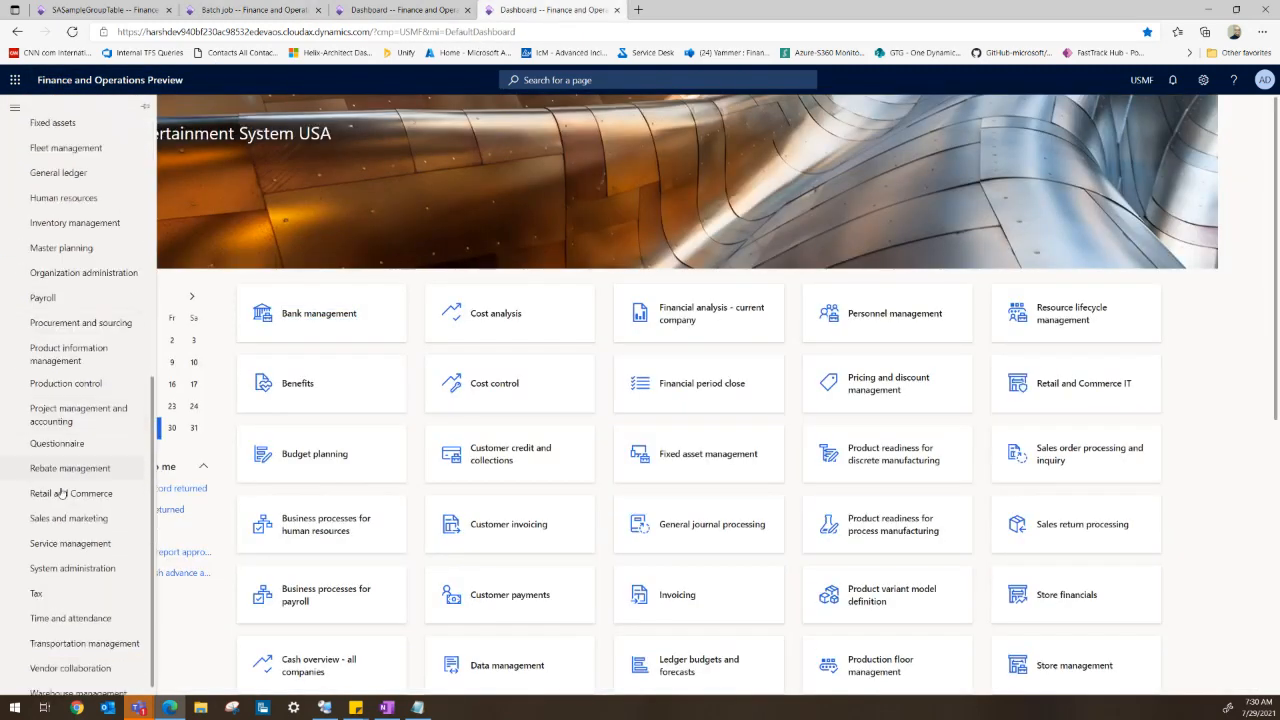
click(66, 558)
click(262, 553)
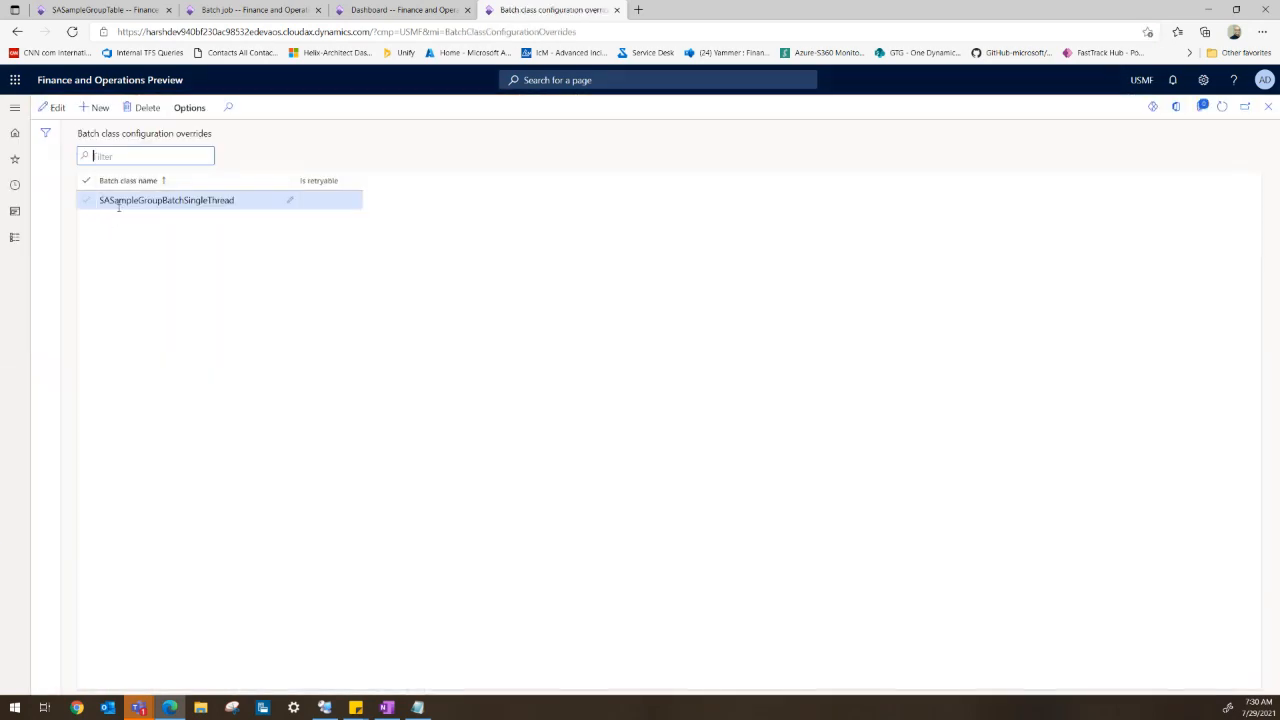
click(117, 201)
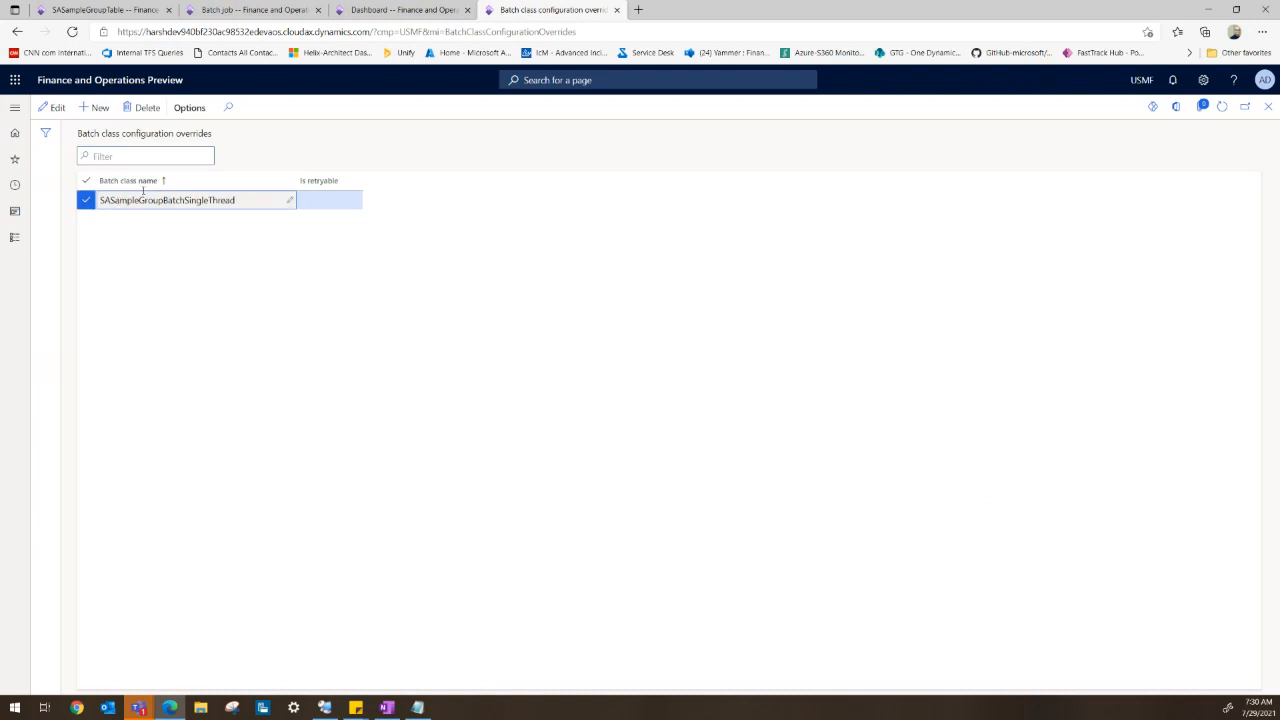
click(151, 115)
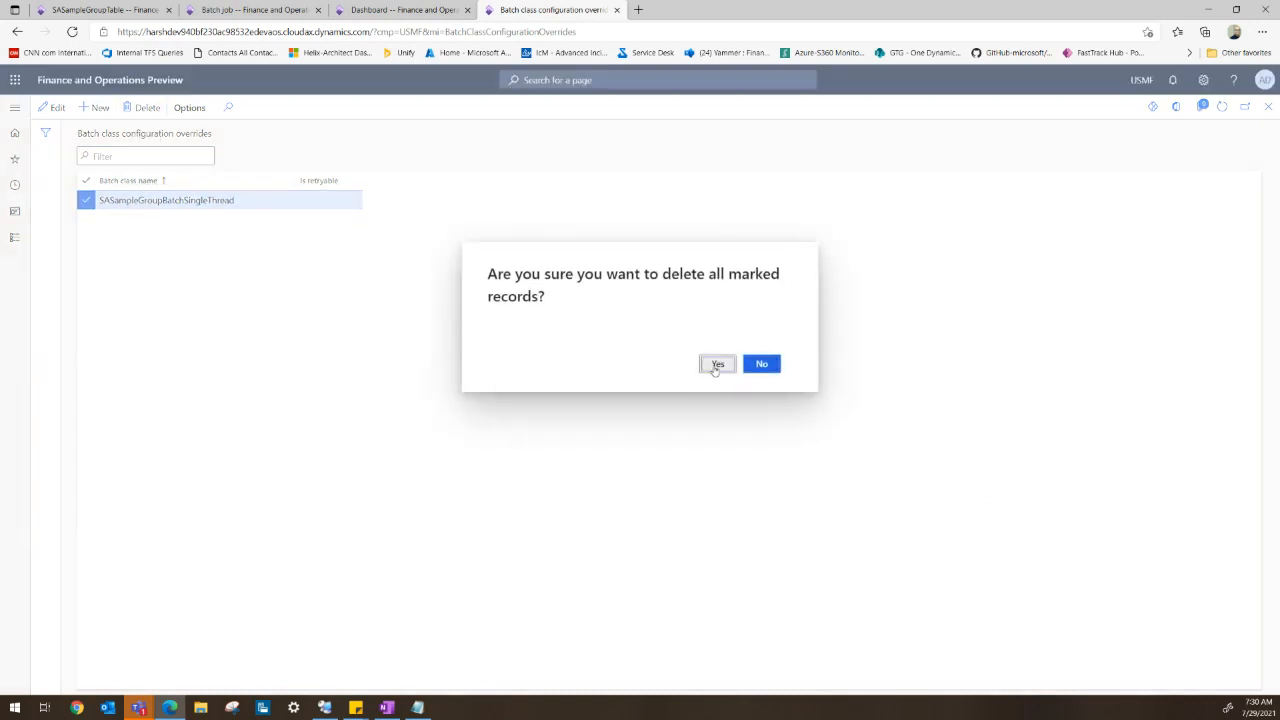
click(762, 364)
- Delete all records from the SASampleGroupTable list
click(110, 10)
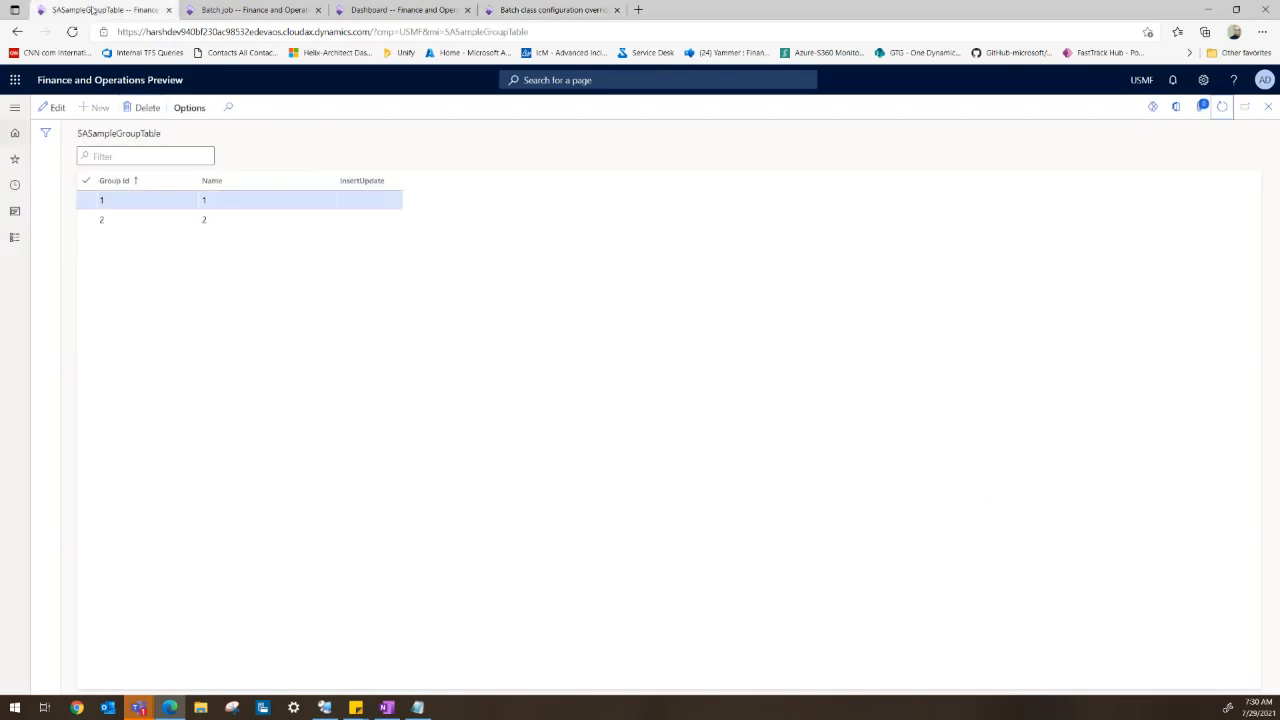
click(214, 10)
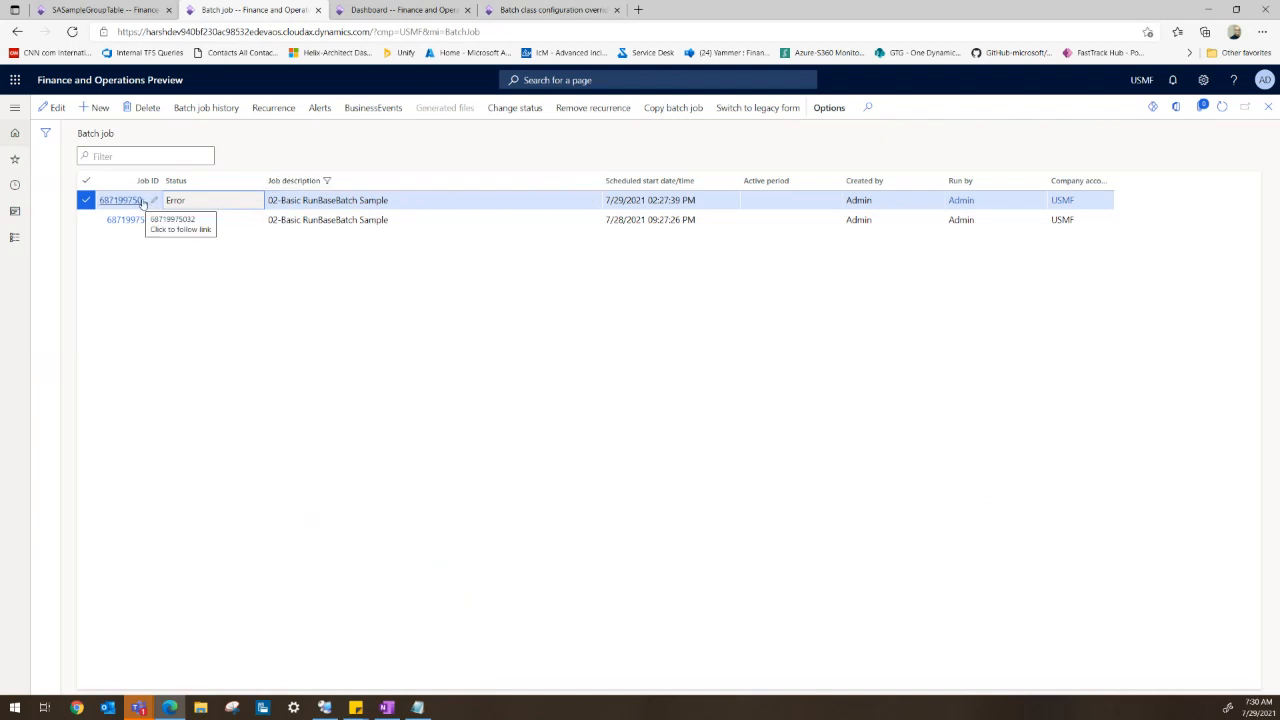
click(126, 12)
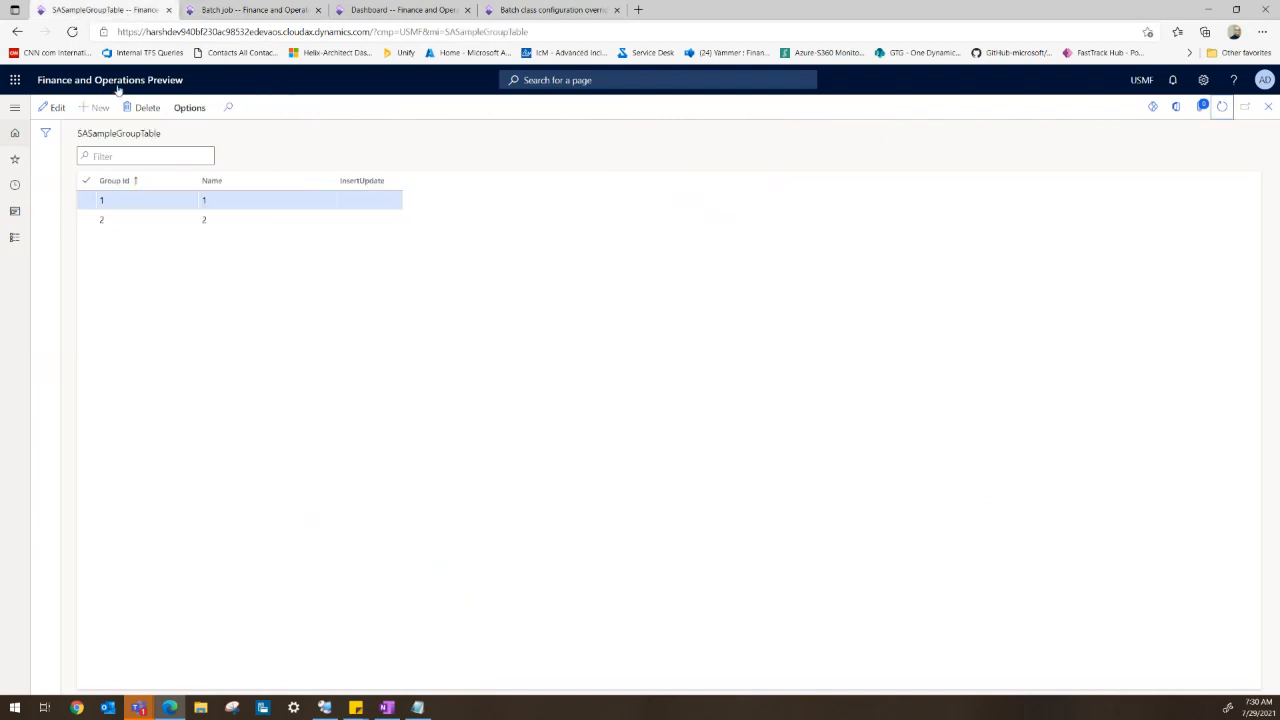
click(83, 181)
click(142, 107)
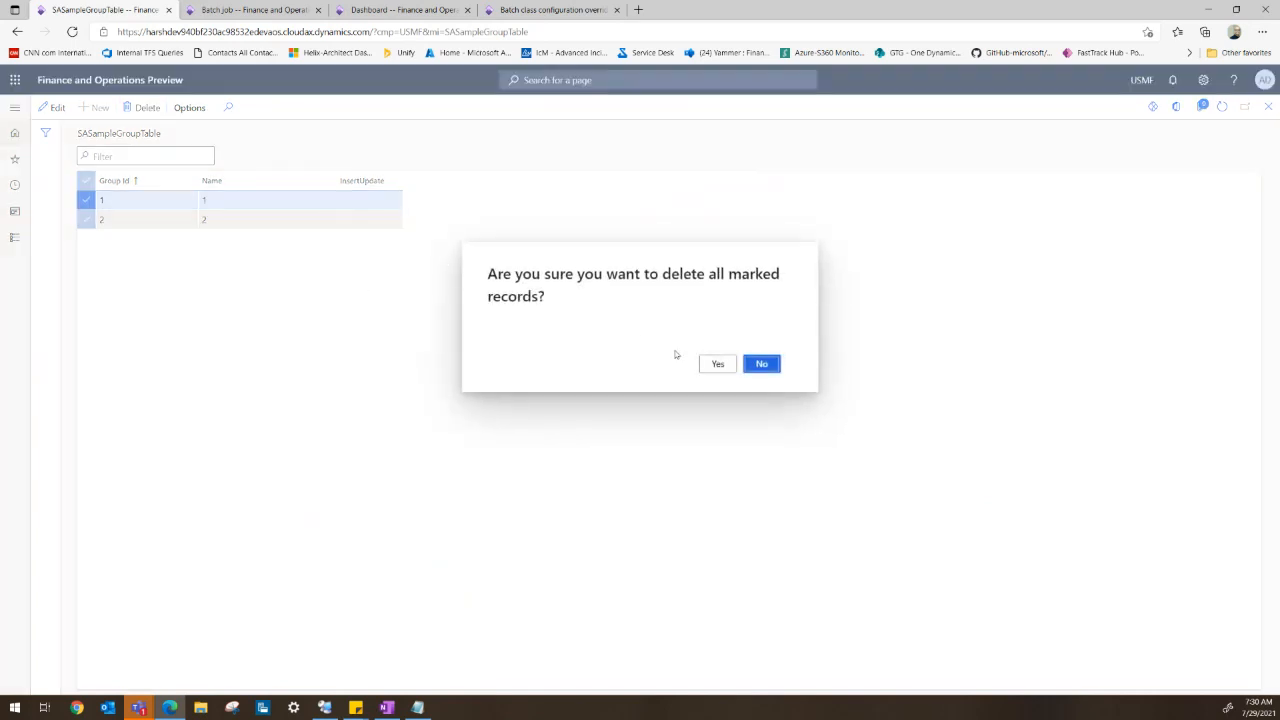
click(718, 364)
- Run SA sample group batch in the background with task description 03-Basic RunBaseBatch Sample, copying the description text
click(400, 10)
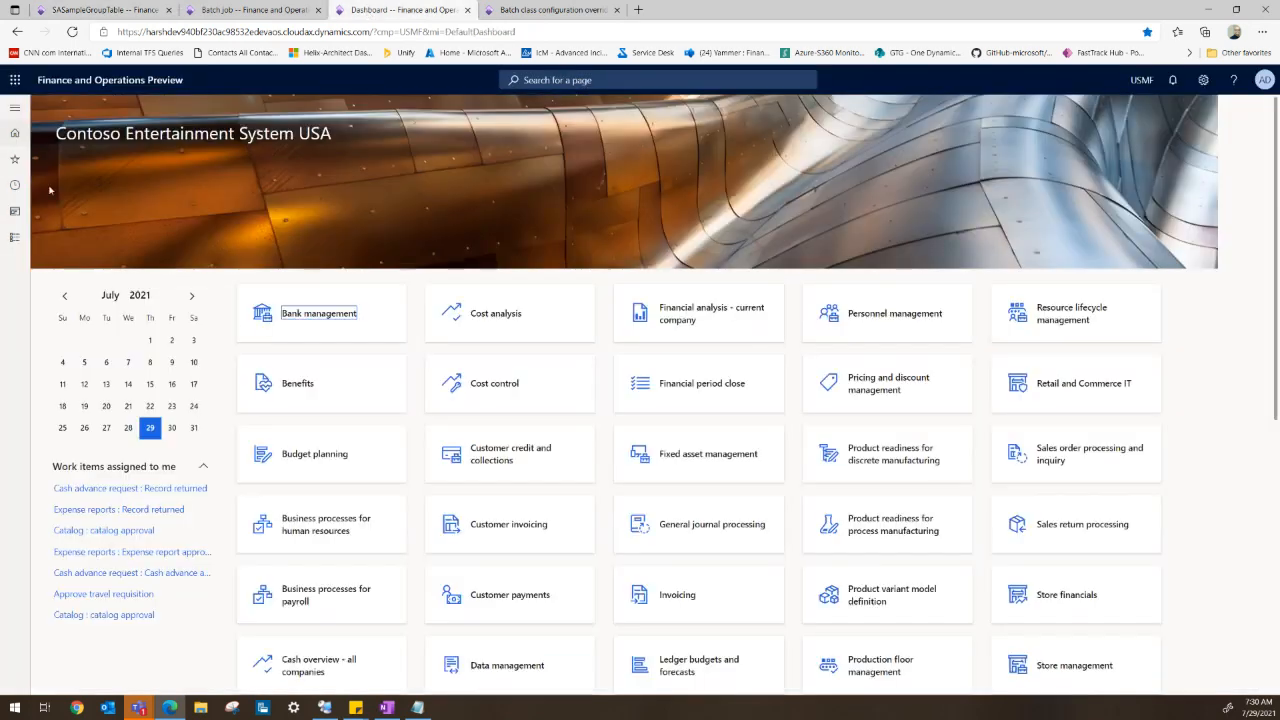
click(15, 107)
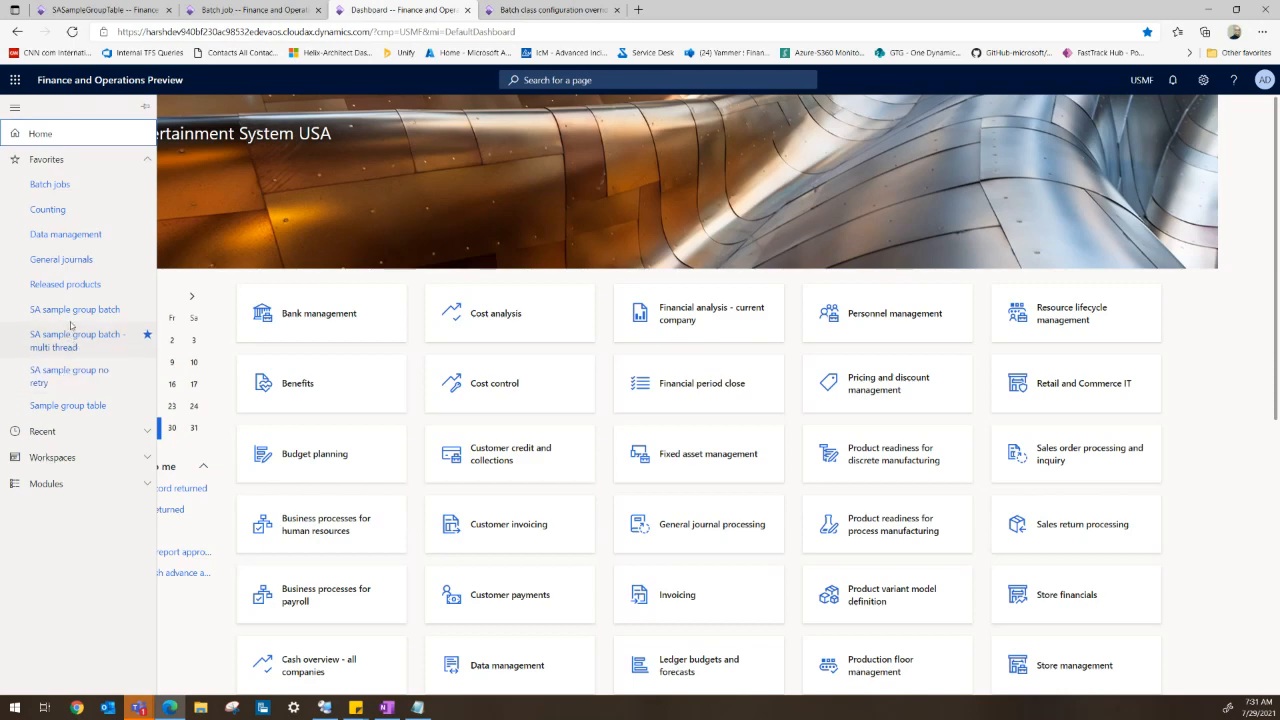
click(70, 309)
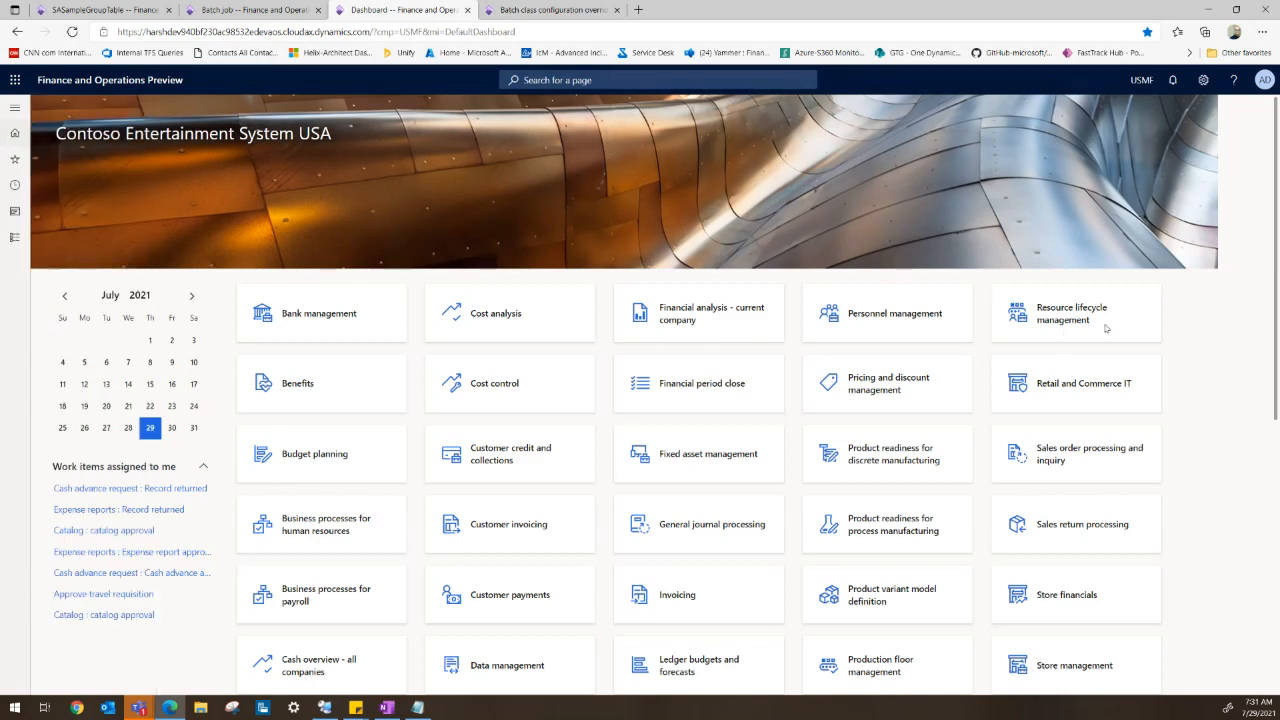
click(938, 251)
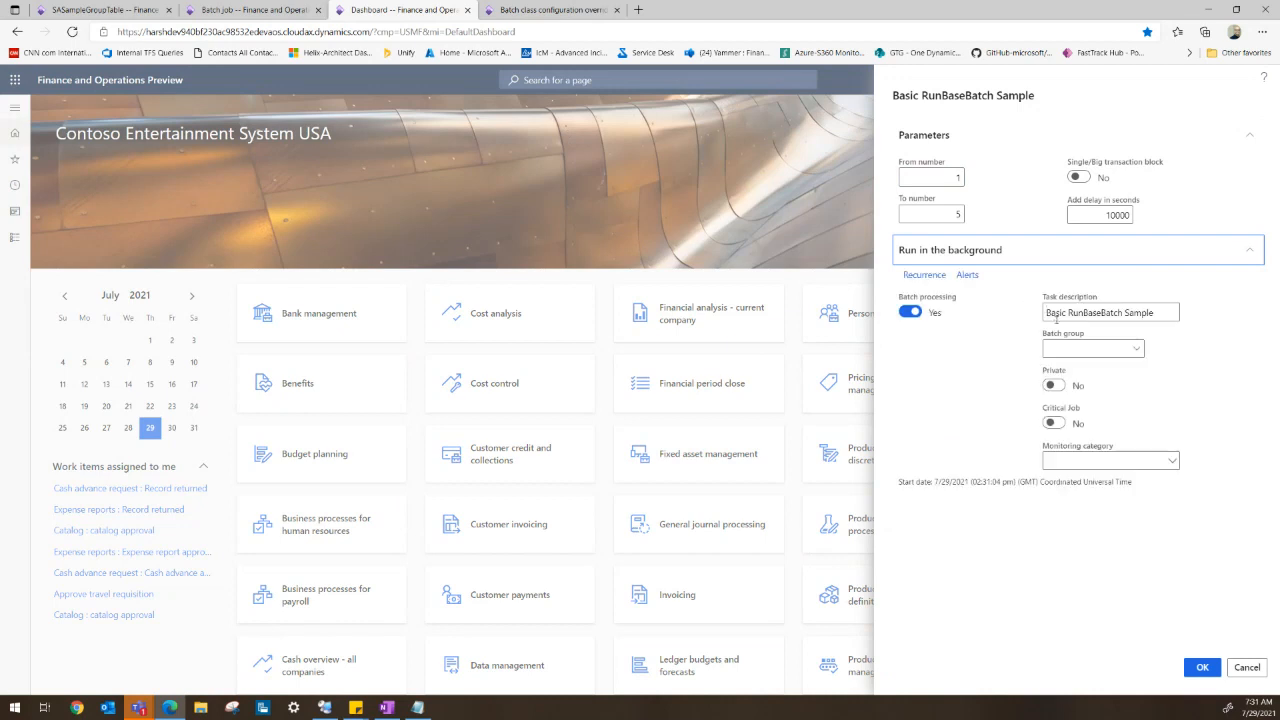
click(1048, 312)
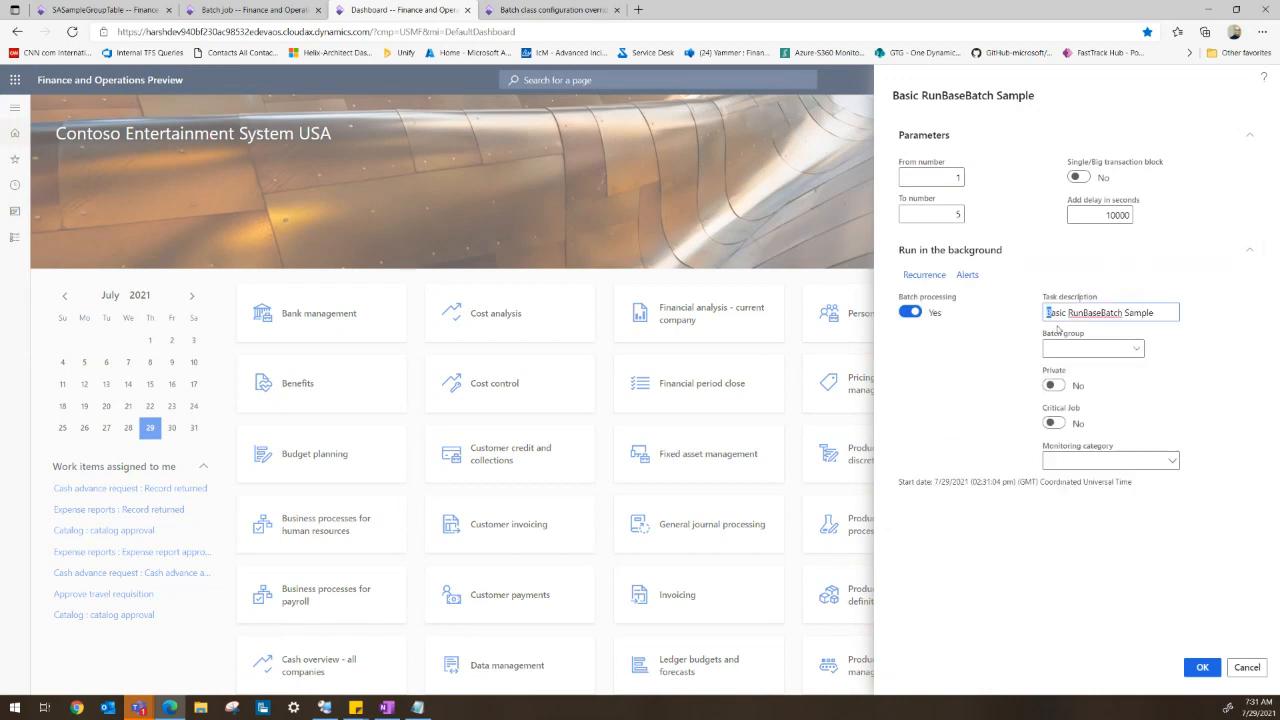
text(03-)
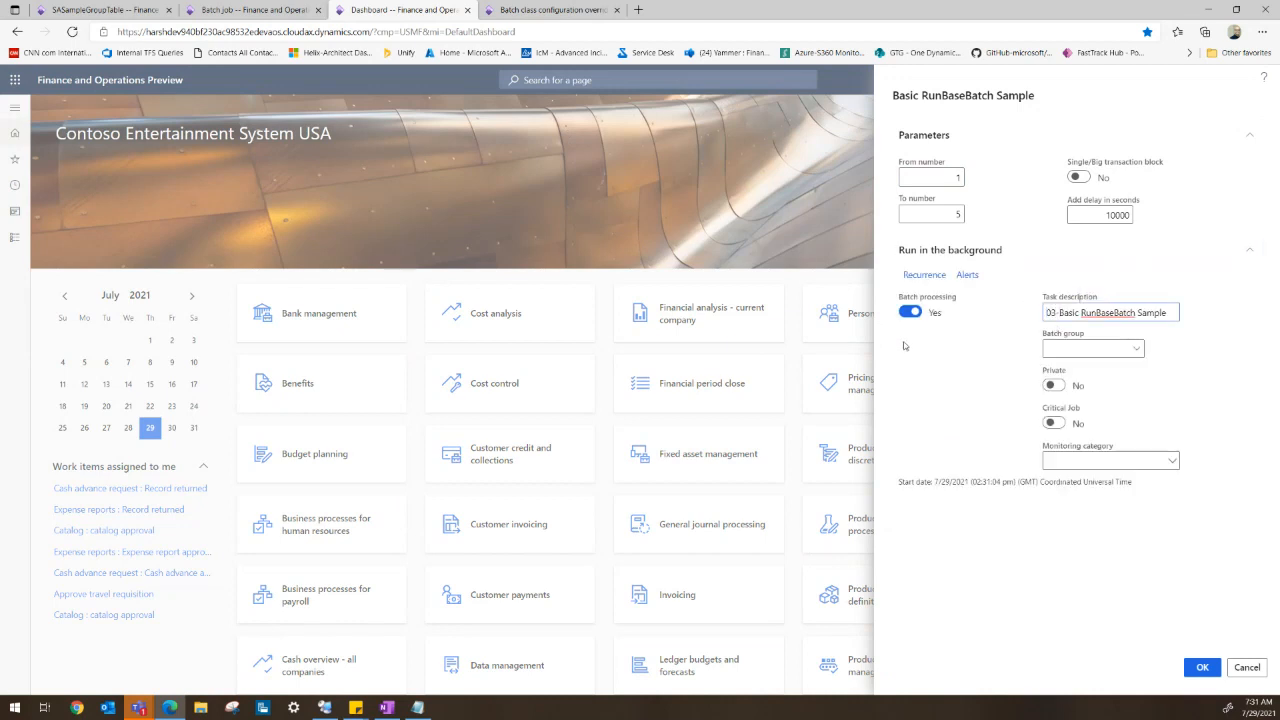
drag(1048, 312, 1132, 312)
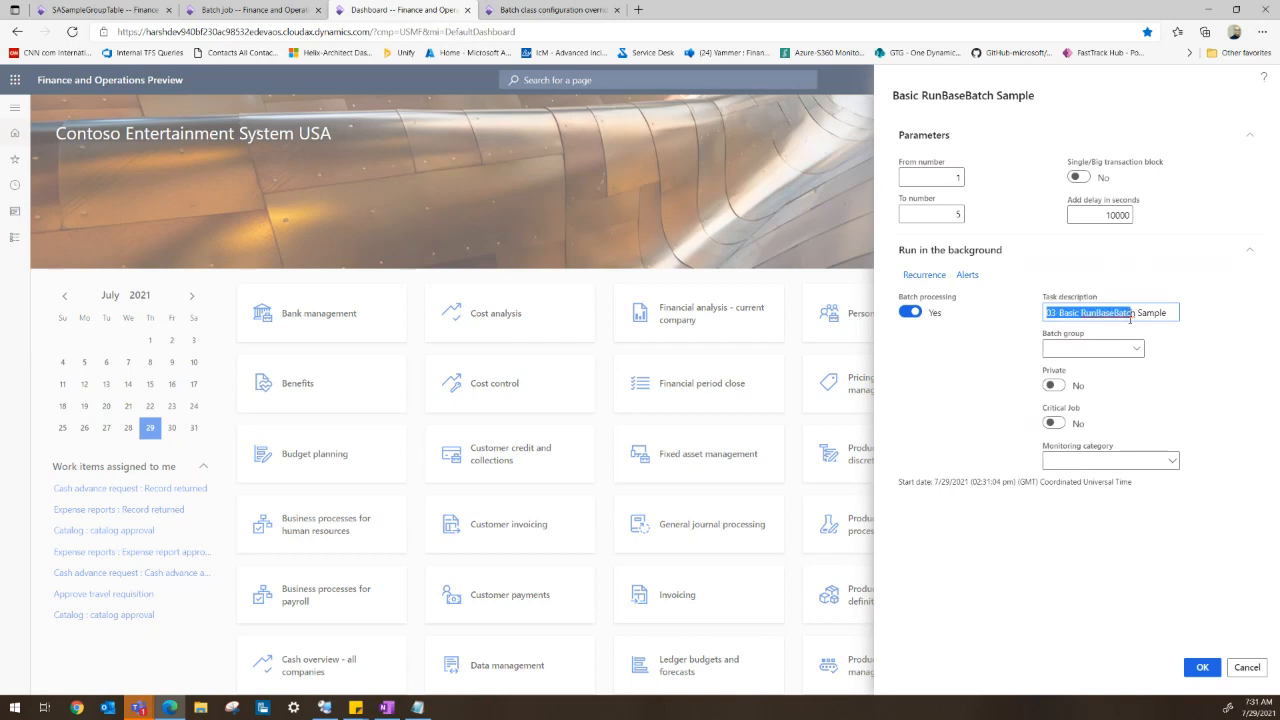
click(1202, 667)
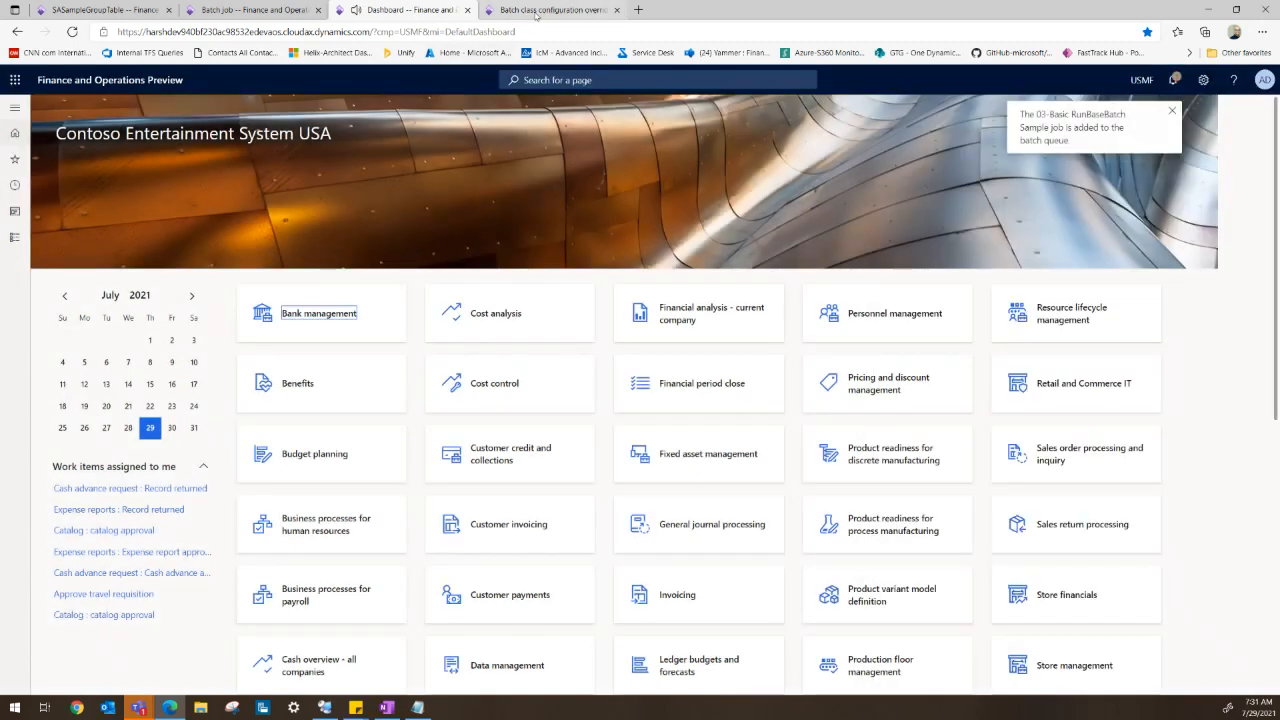
- Filter the batch job list to job descriptions containing 03-Basic RunBaseBatc
click(552, 10)
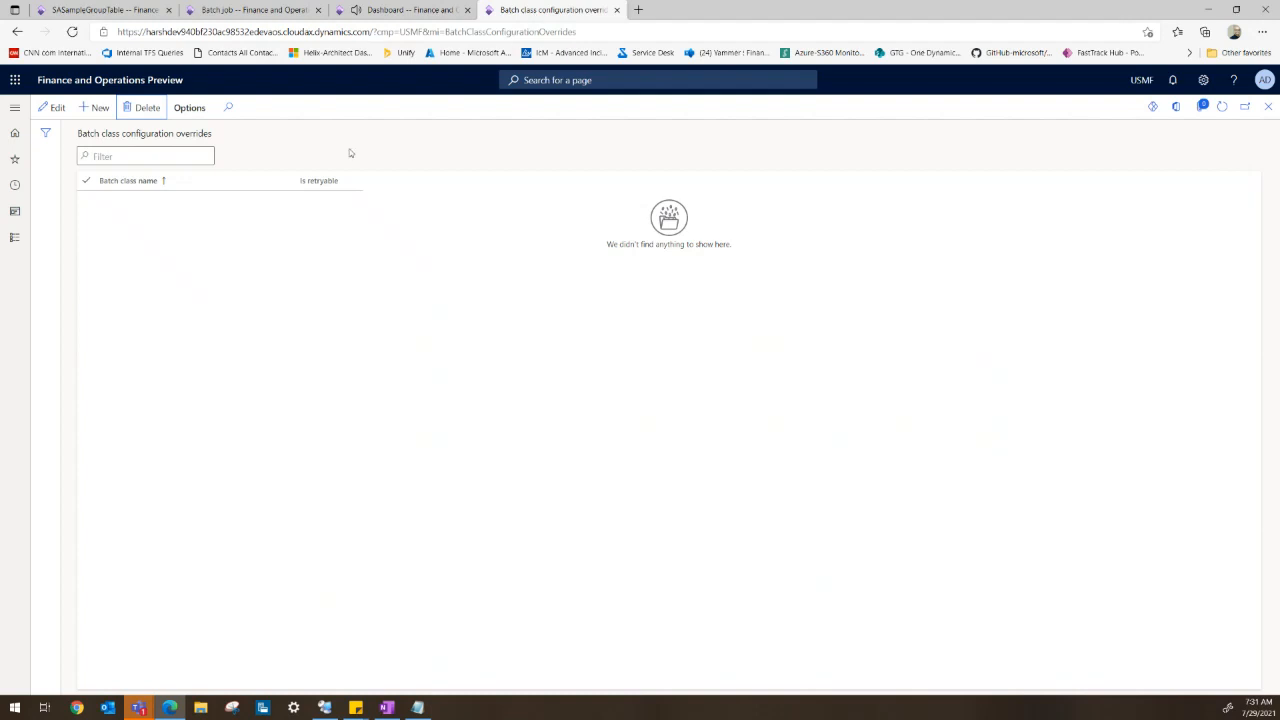
click(228, 10)
click(293, 182)
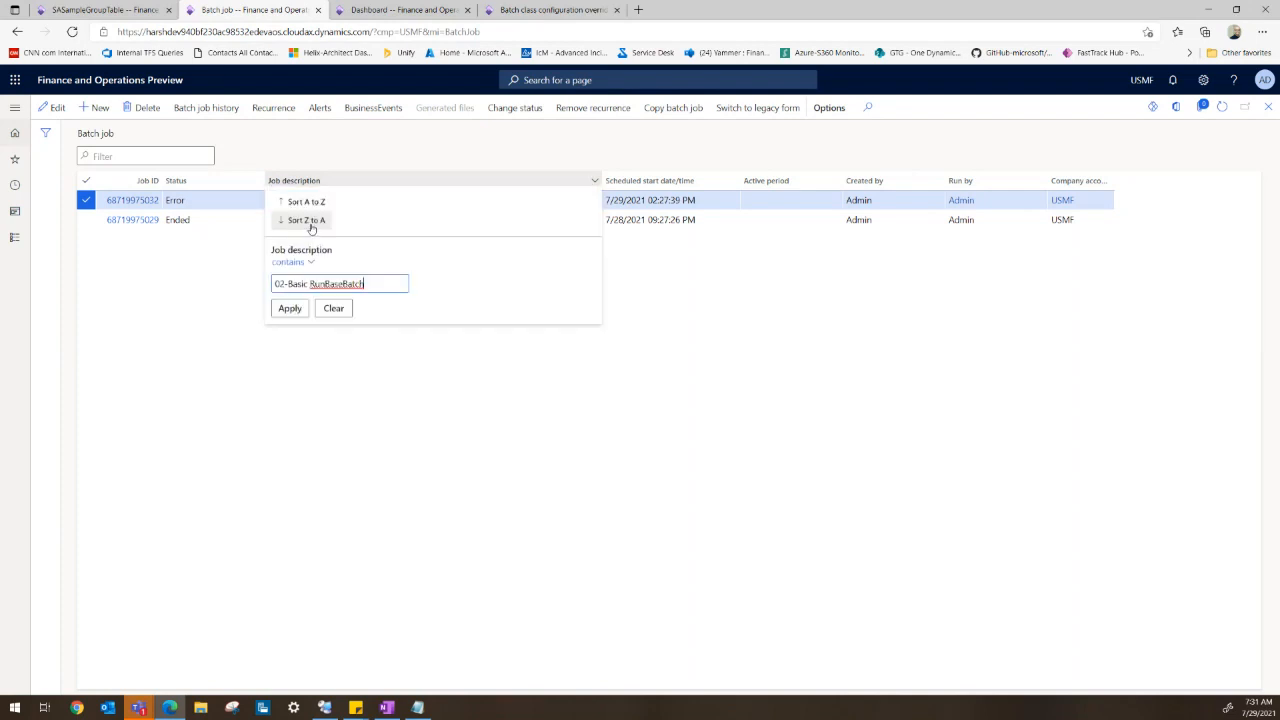
drag(251, 274, 217, 281)
text(03-Basic RunBaseBatch)
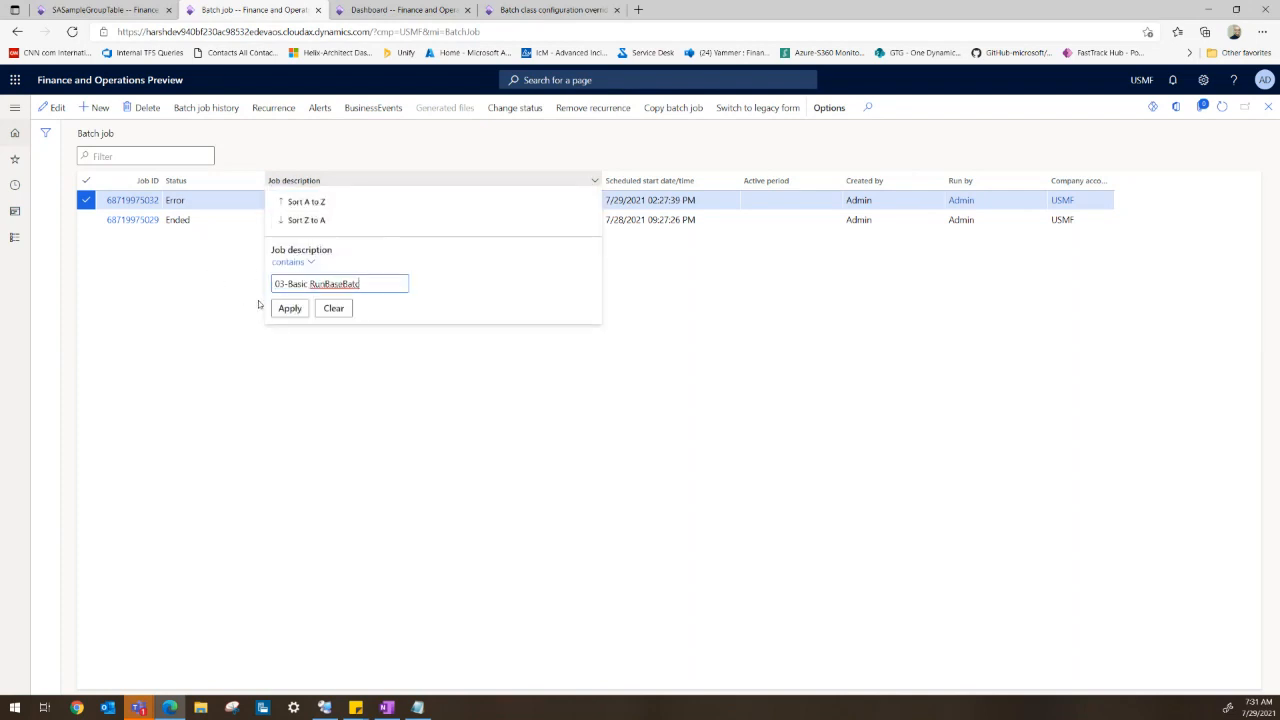
click(290, 308)
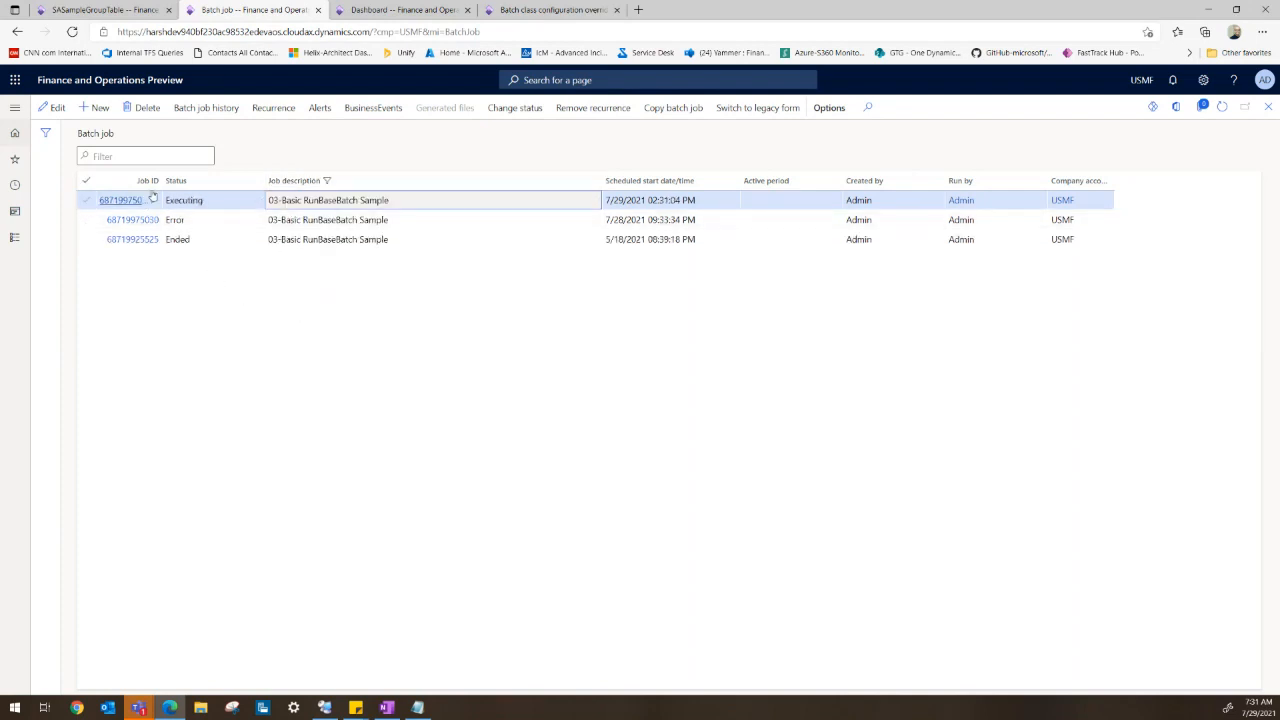
- Refresh the SASampleGroupTable records
click(130, 12)
click(1222, 107)
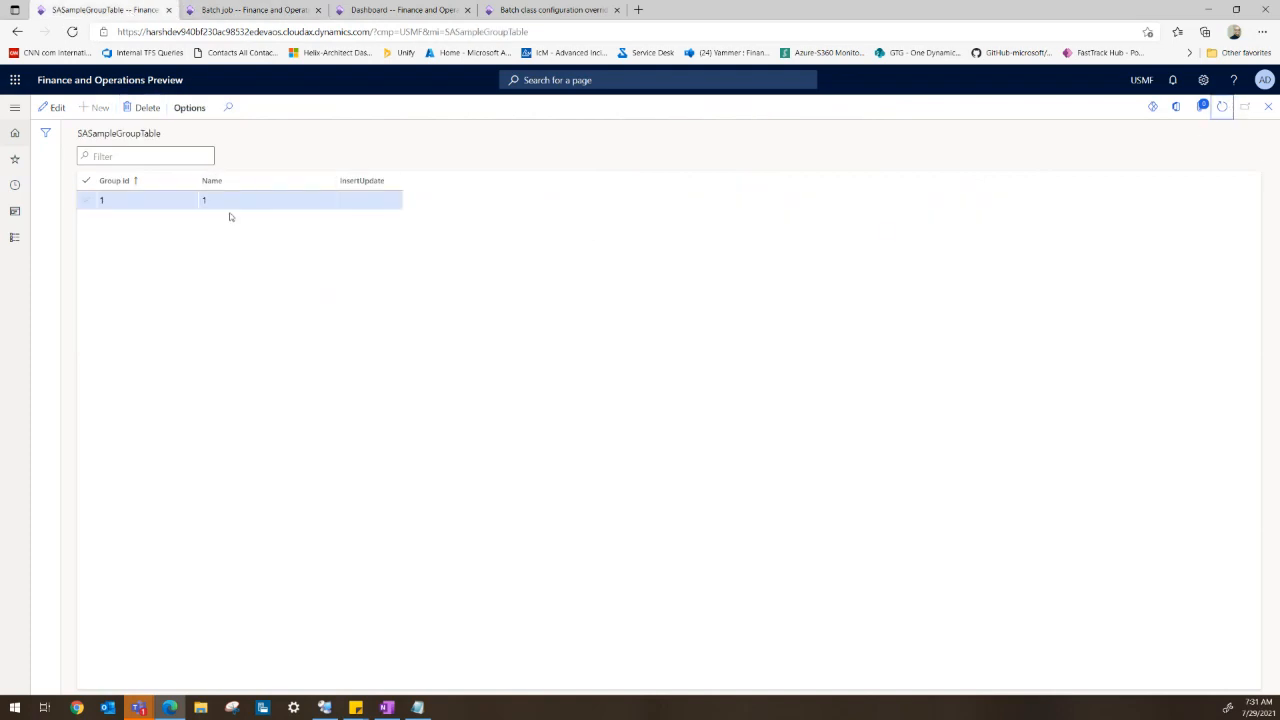
- Switch to the remote Services console, stop the SQL Server (MSSQLSERVER) service, and reload the SASampleGroupTable page
click(326, 708)
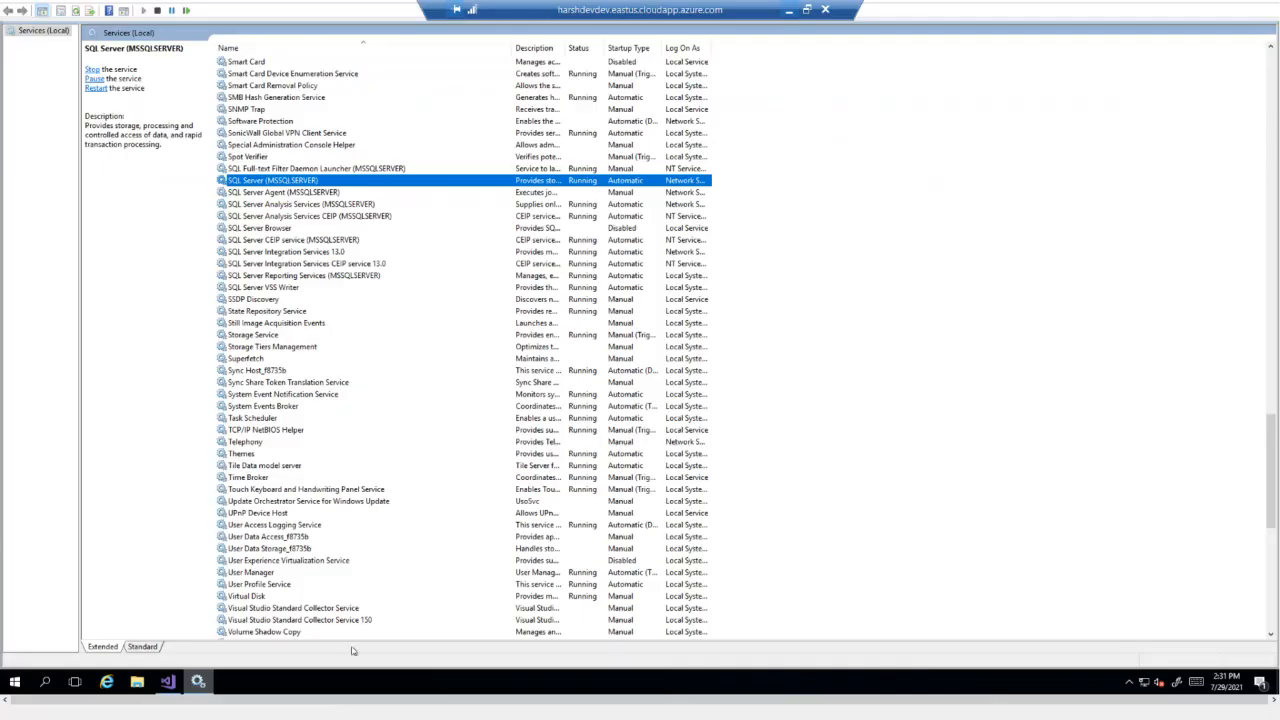
right_click(289, 186)
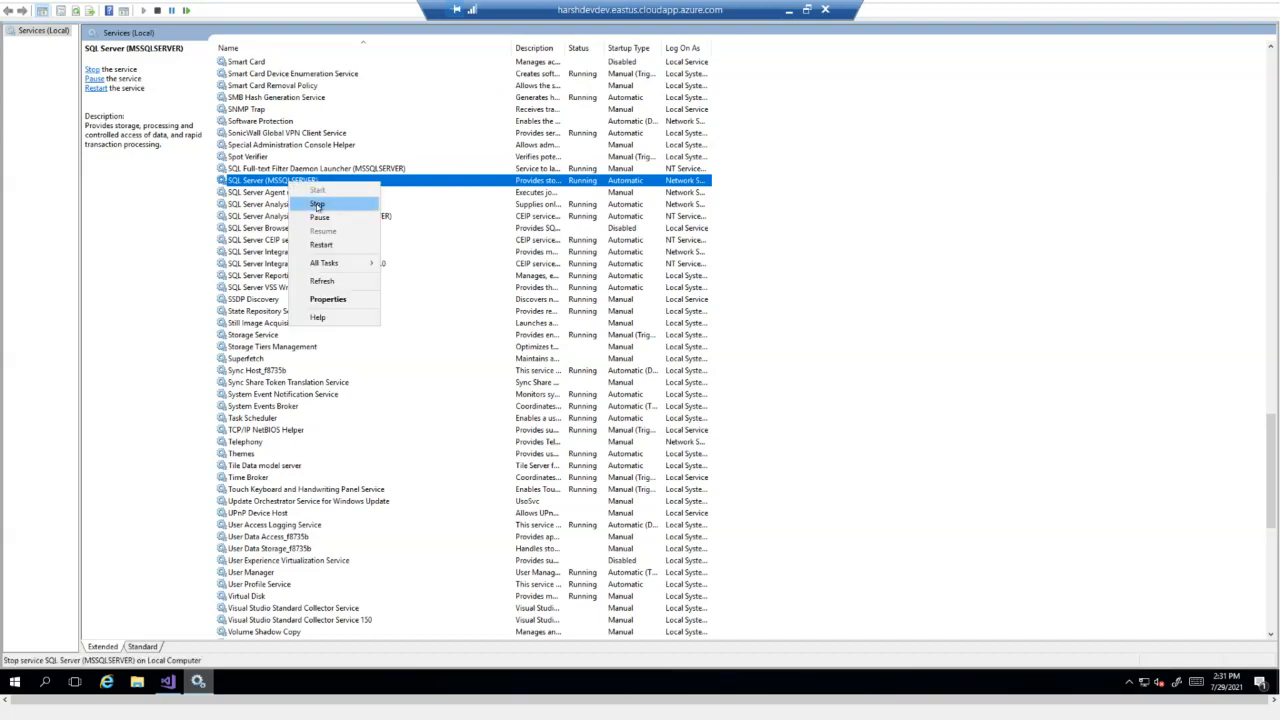
click(318, 205)
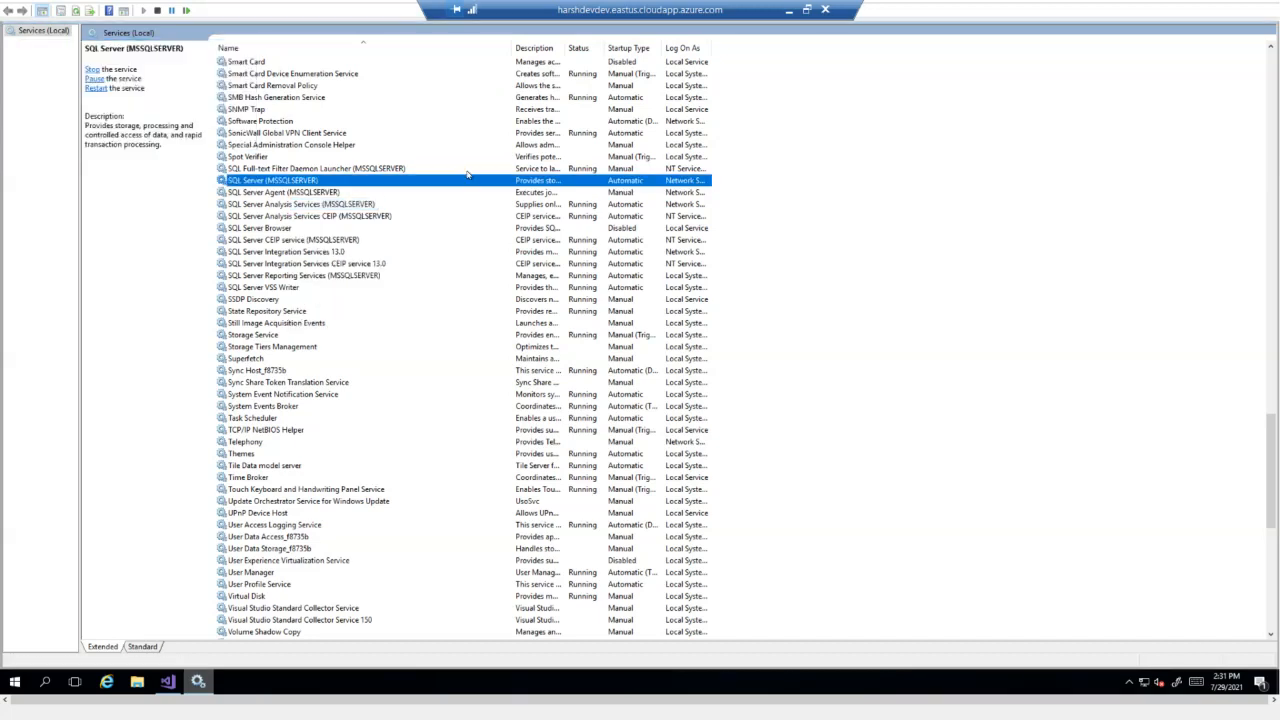
click(789, 10)
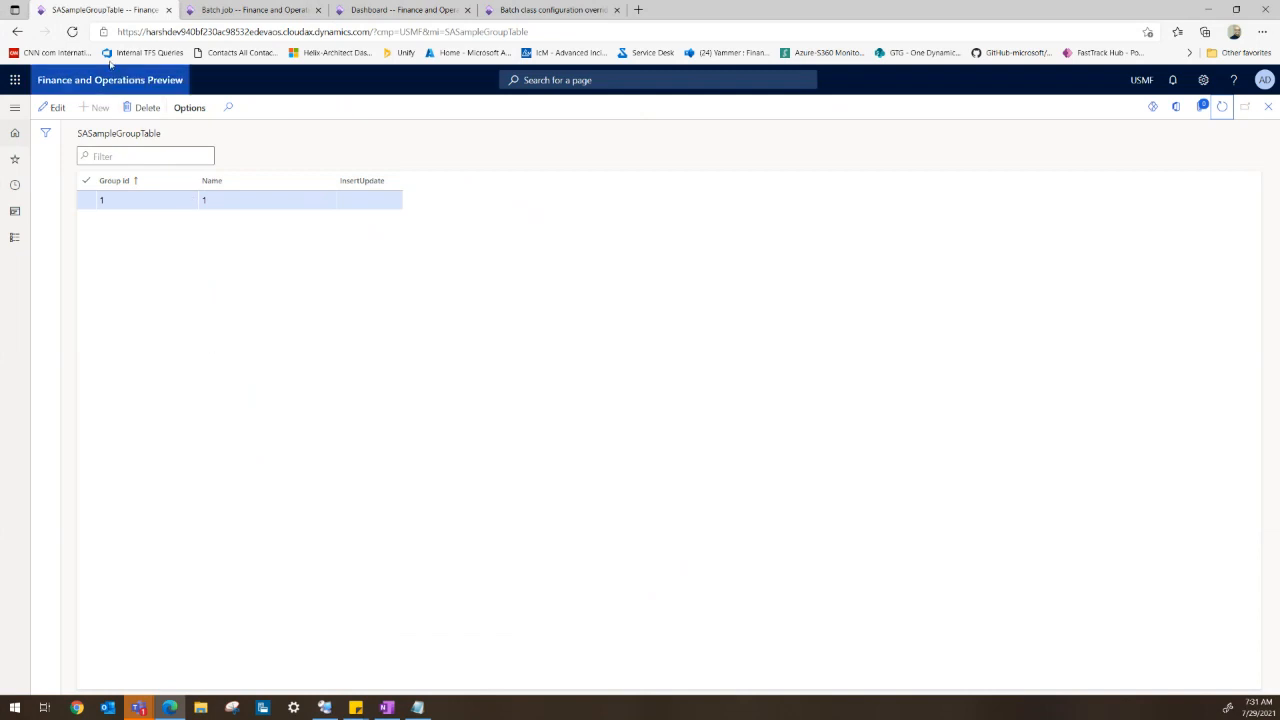
click(72, 31)
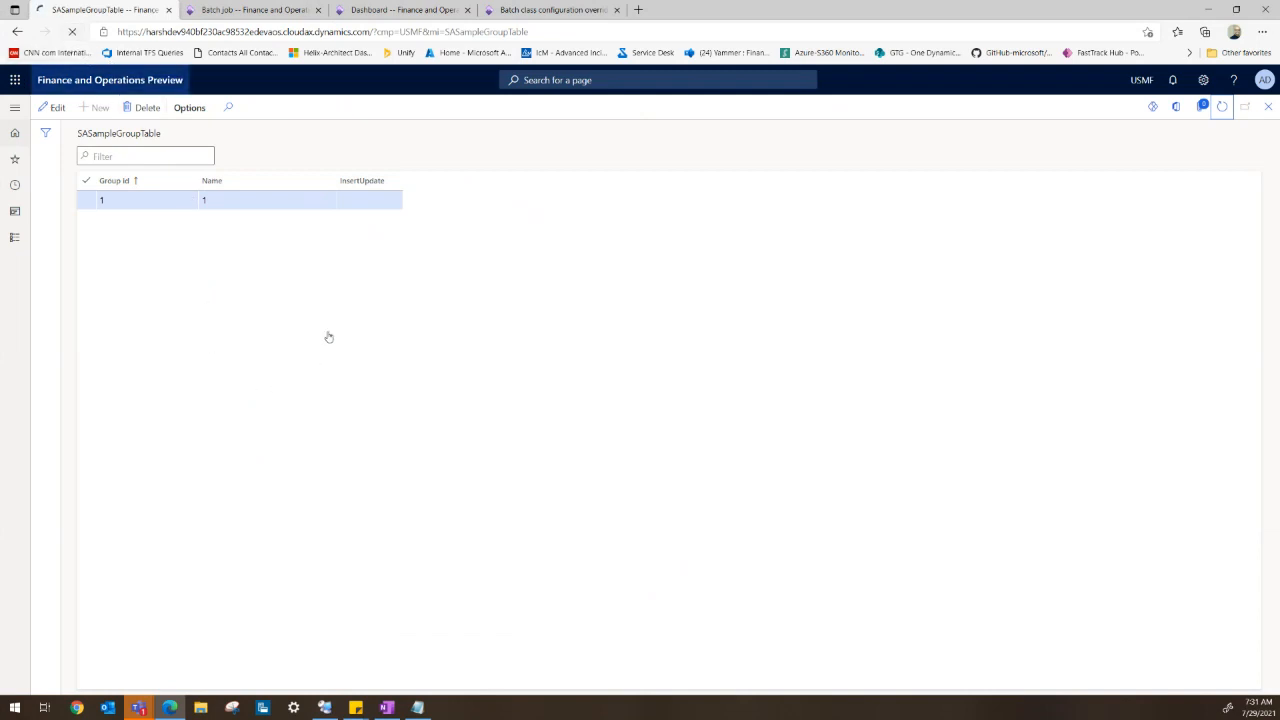
- Start the SQL Server (MSSQLSERVER) service again in the Services console
click(324, 707)
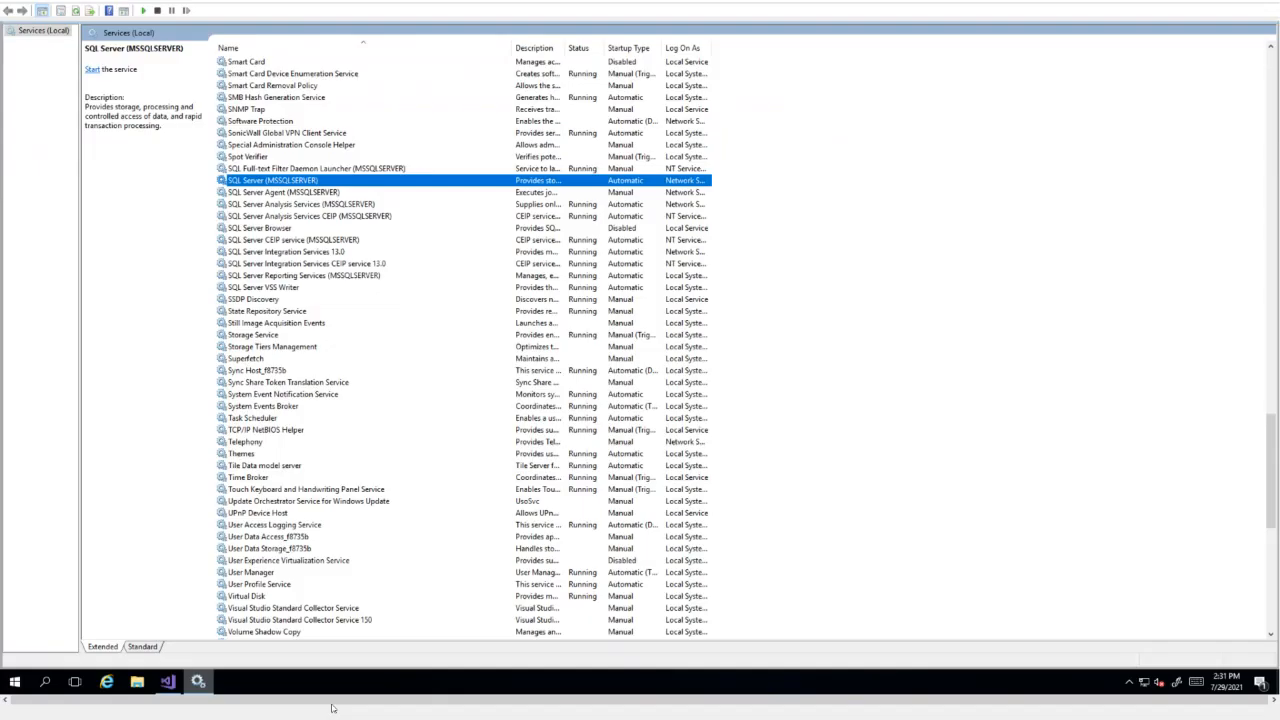
right_click(298, 181)
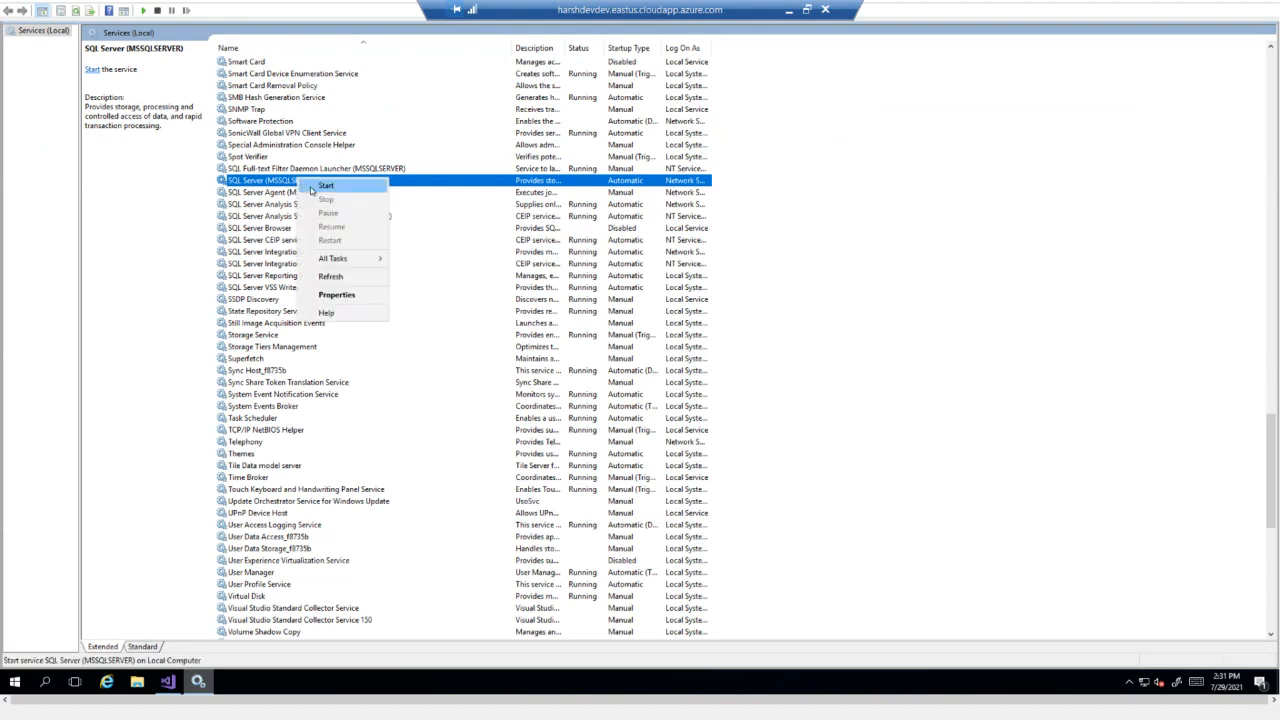
click(325, 186)
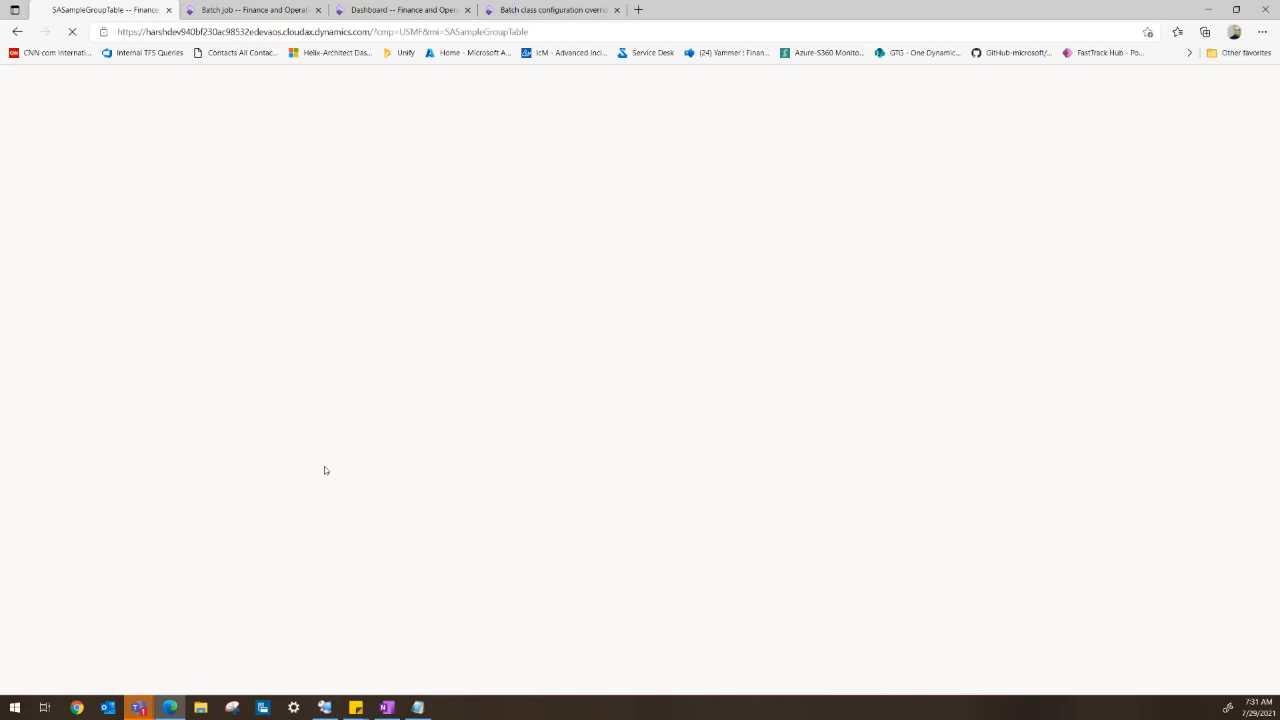
- Return to the batch job list to check the status of the 03-Basic RunBaseBatch Sample jobs
click(334, 712)
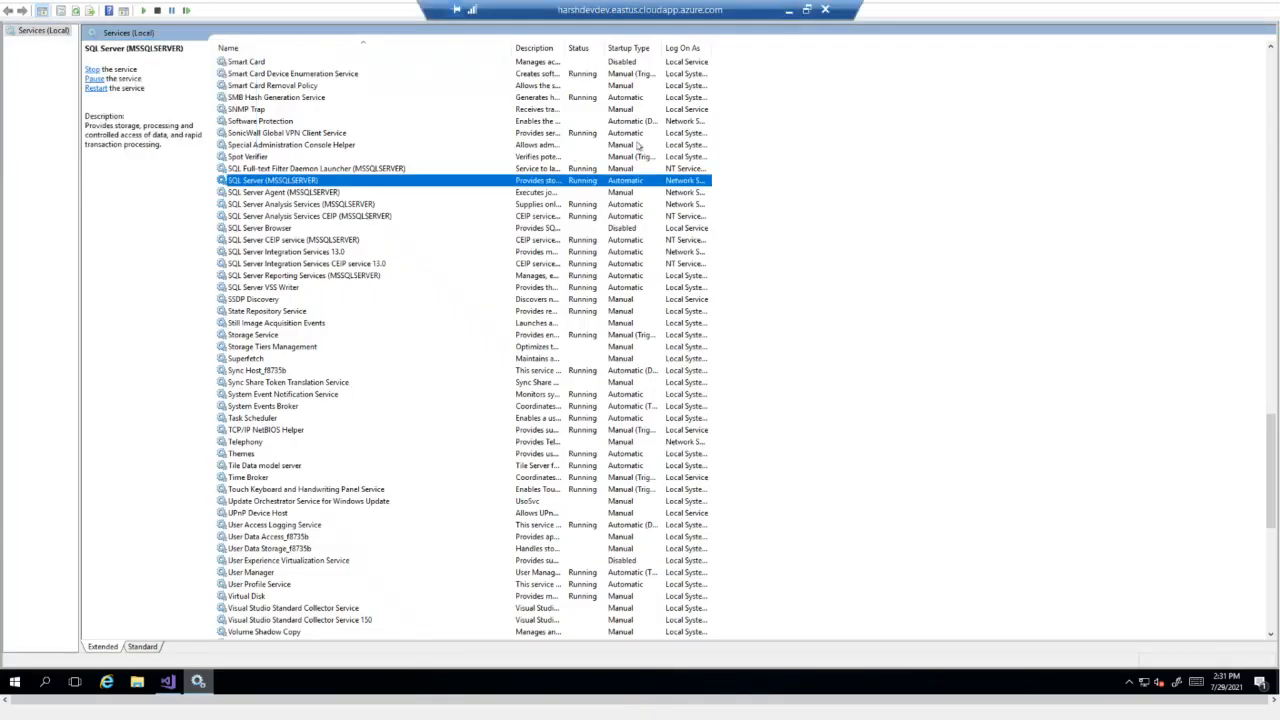
click(789, 10)
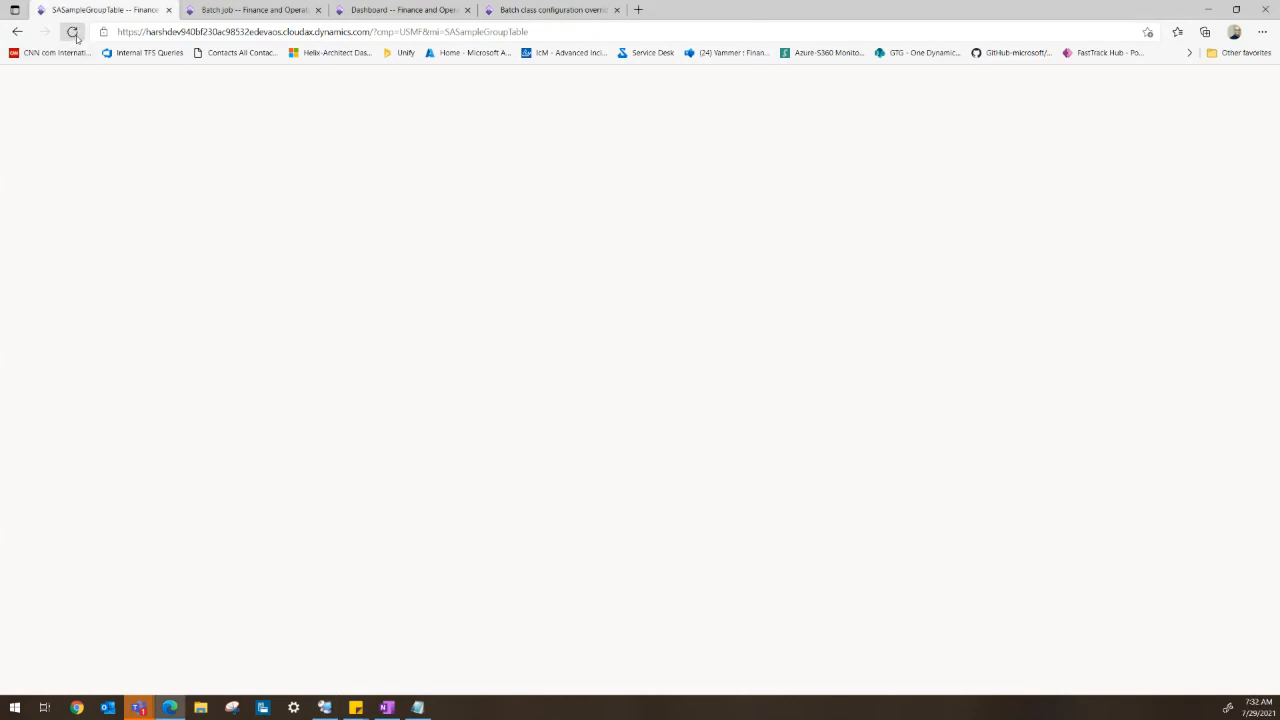
click(231, 12)
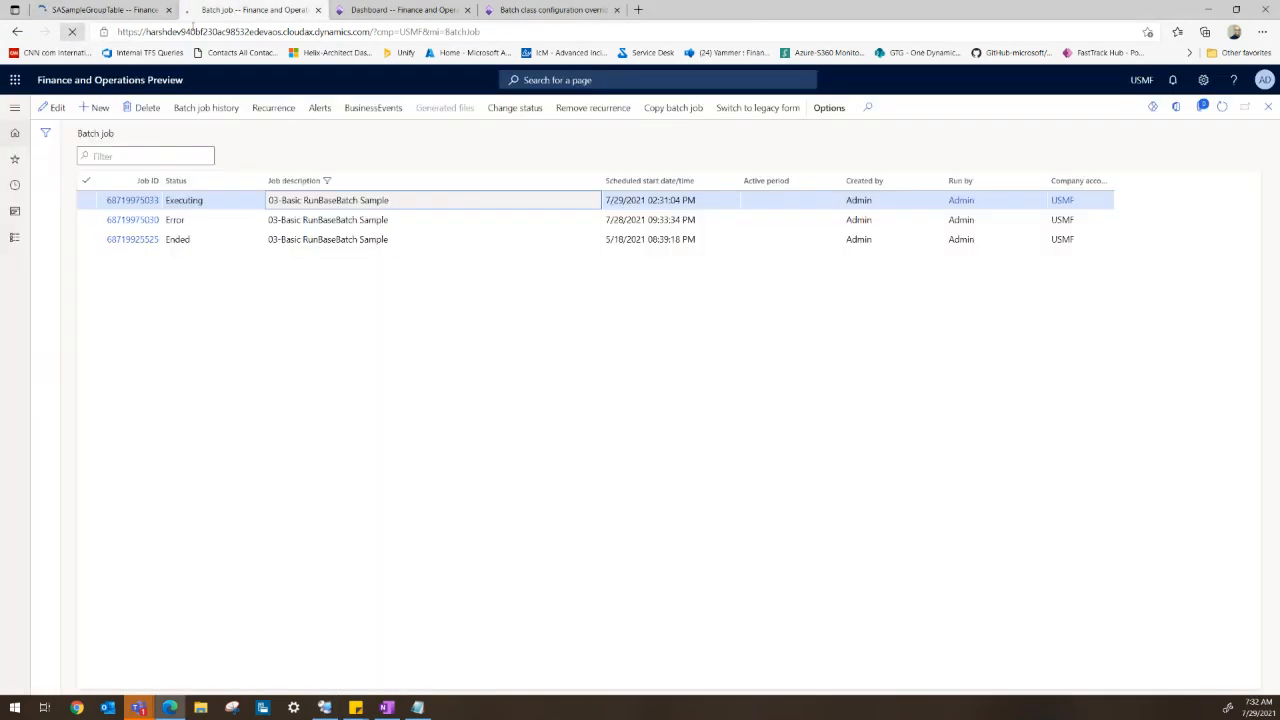
- Return to the batch job list and filter the job description by the pasted 03-Basic RunBaseBatch Sample name
click(362, 18)
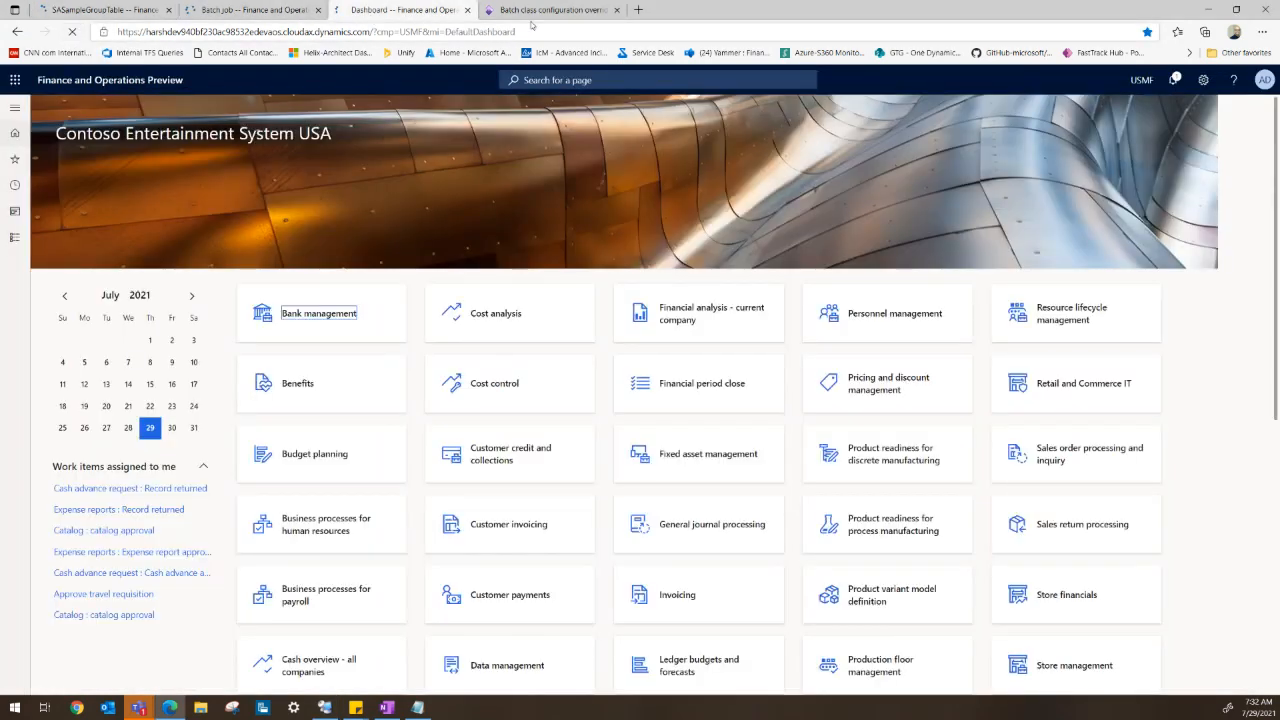
click(550, 10)
click(266, 9)
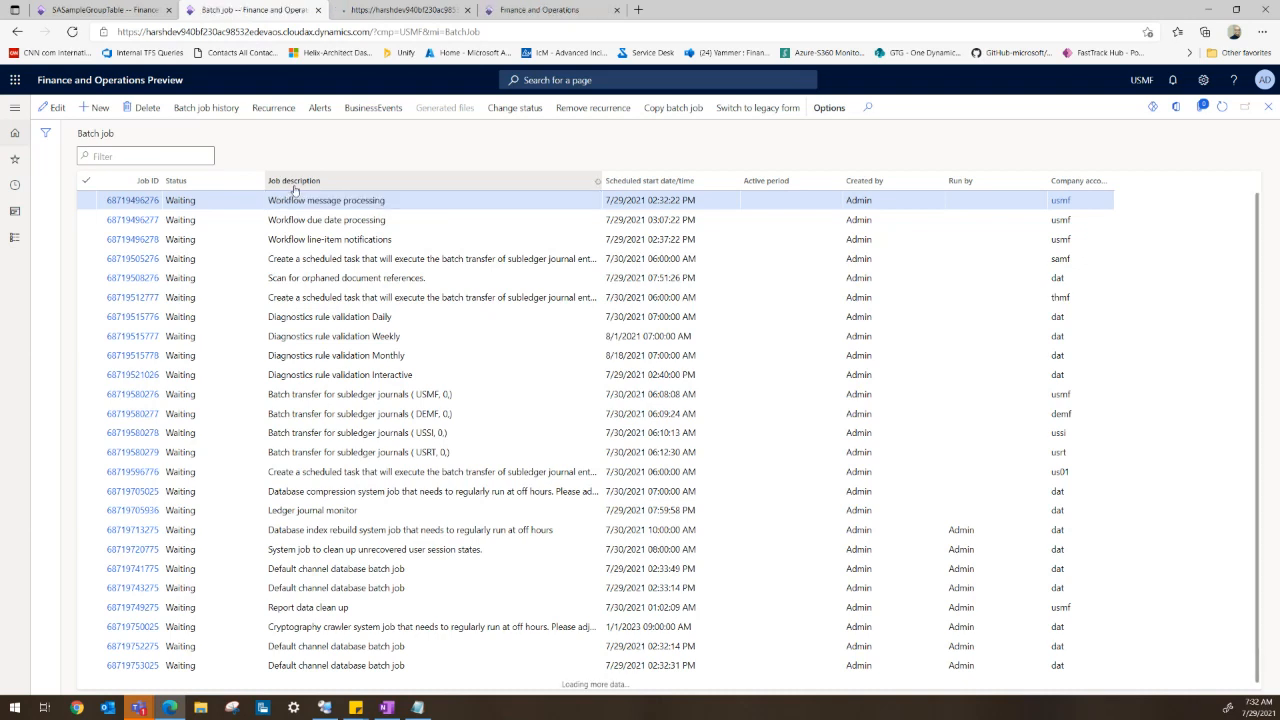
click(294, 186)
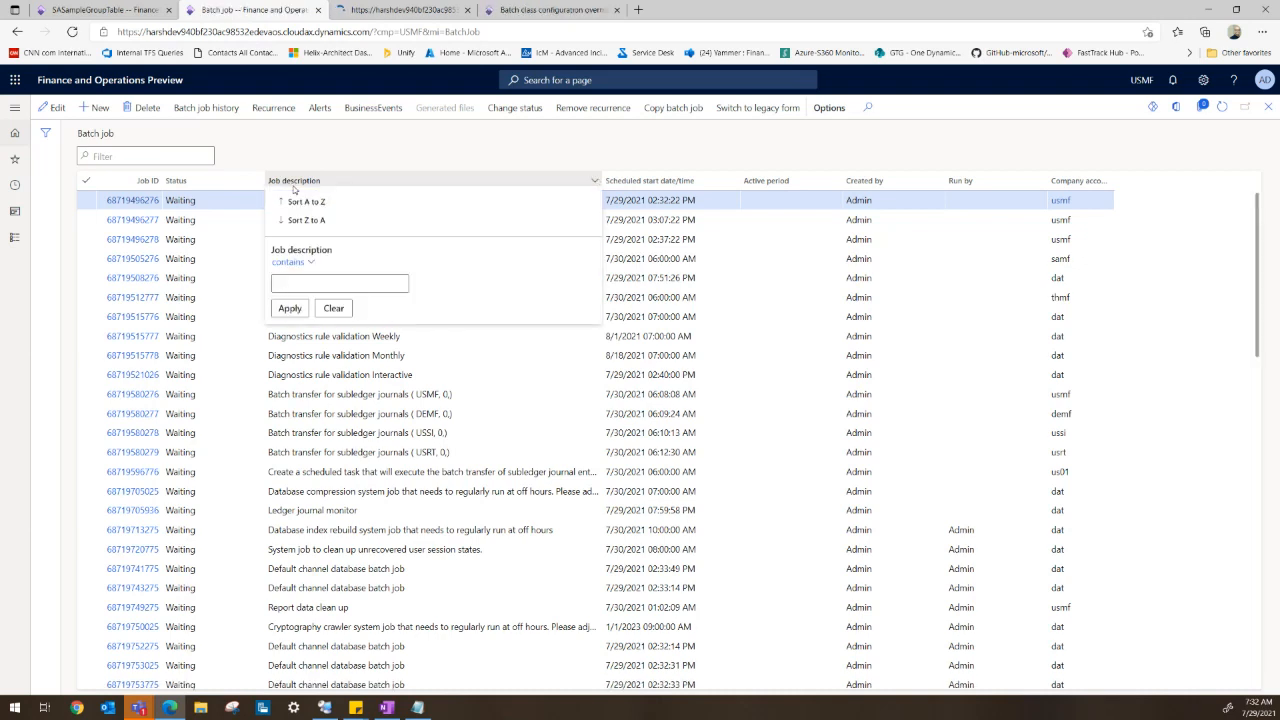
click(295, 285)
text(03-Basic RunBaseBatch)
click(289, 308)
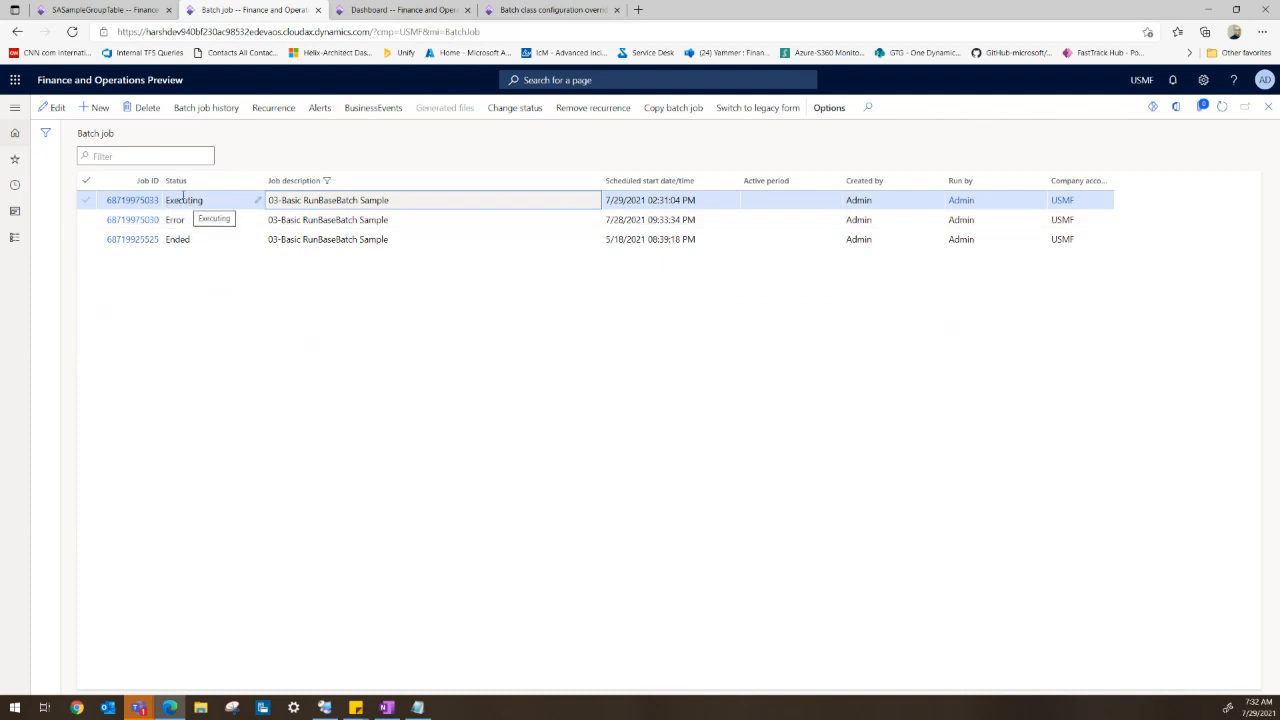
- Alternate between SASampleGroupTable and the batch job list, refreshing both to monitor the running job's inserted records
click(147, 12)
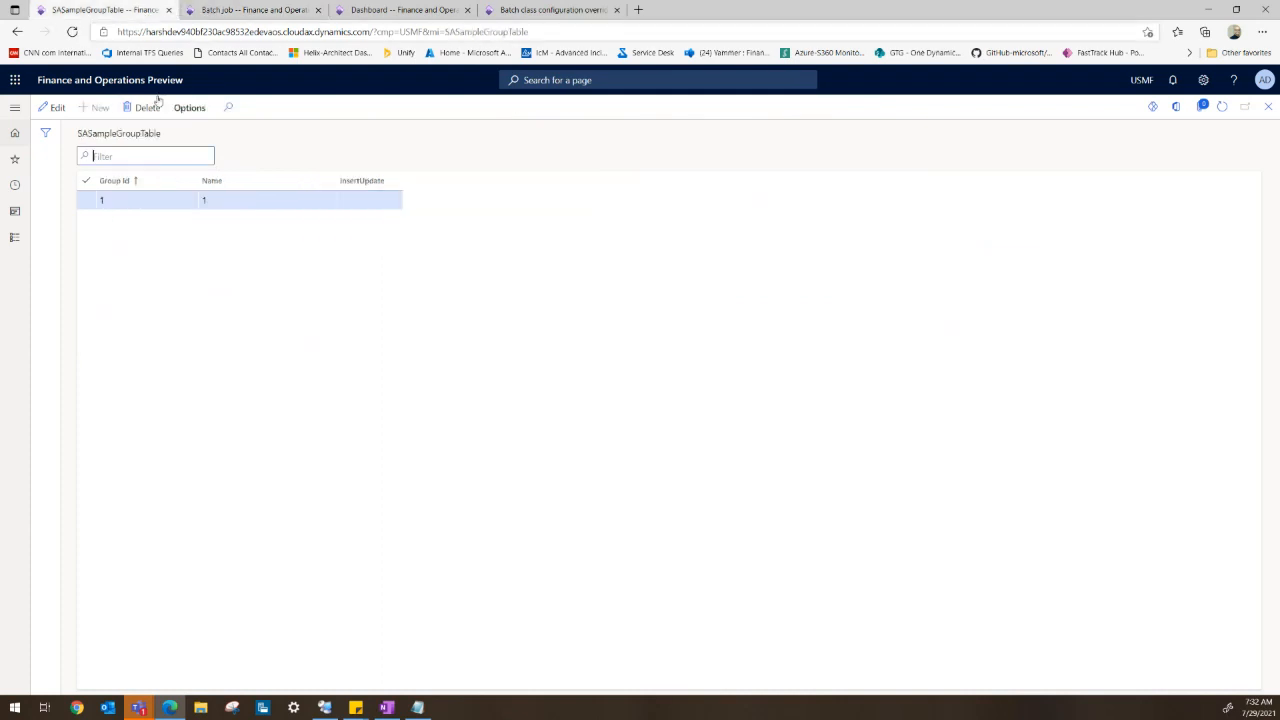
click(1222, 106)
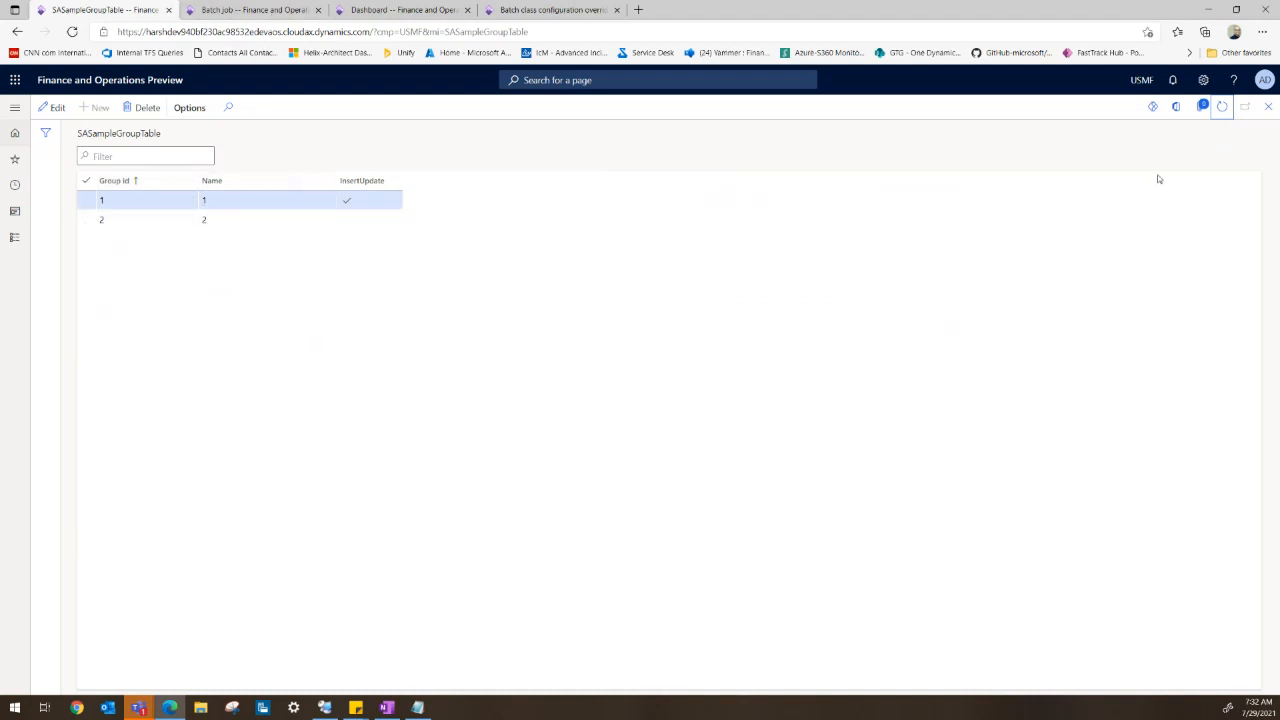
click(1220, 108)
click(266, 12)
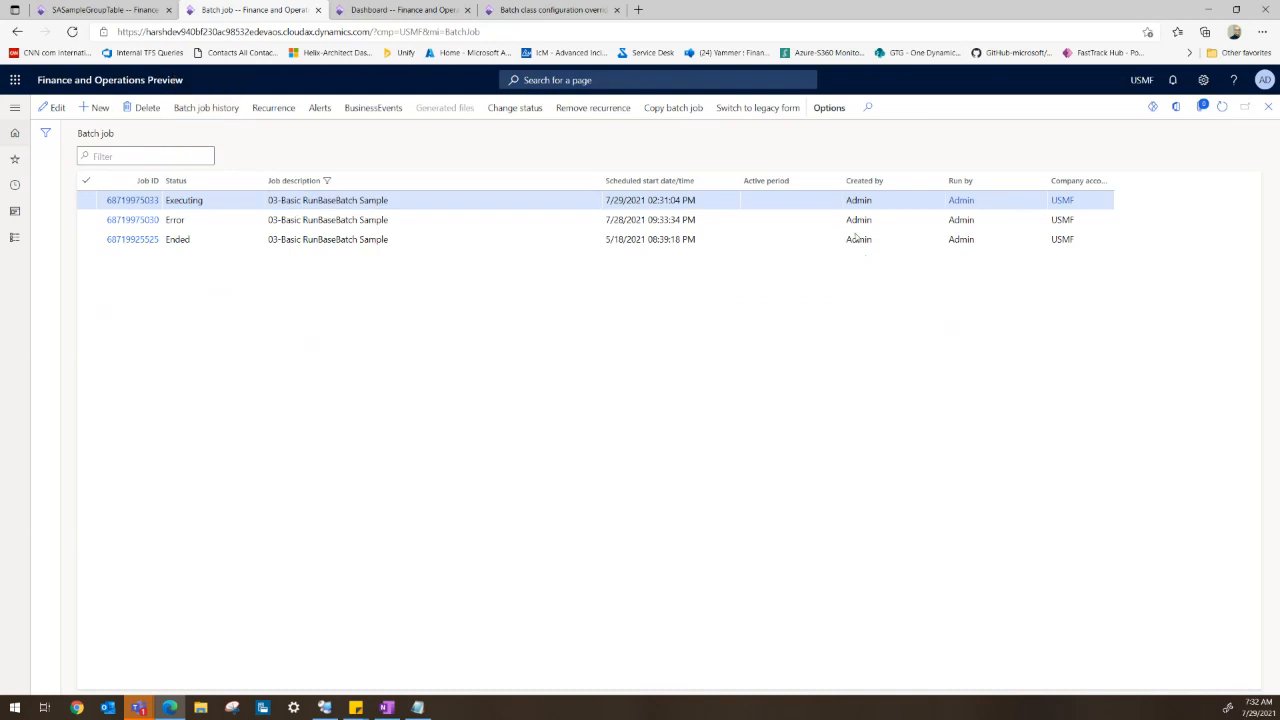
click(1268, 107)
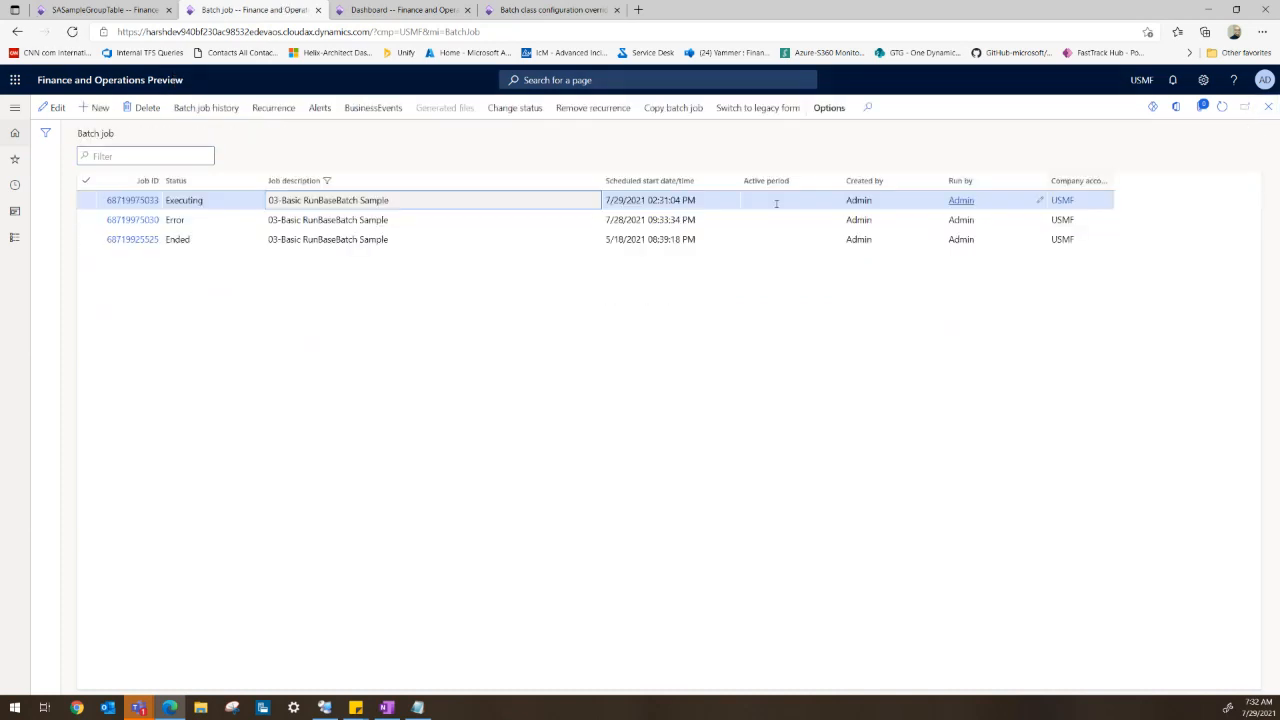
click(100, 12)
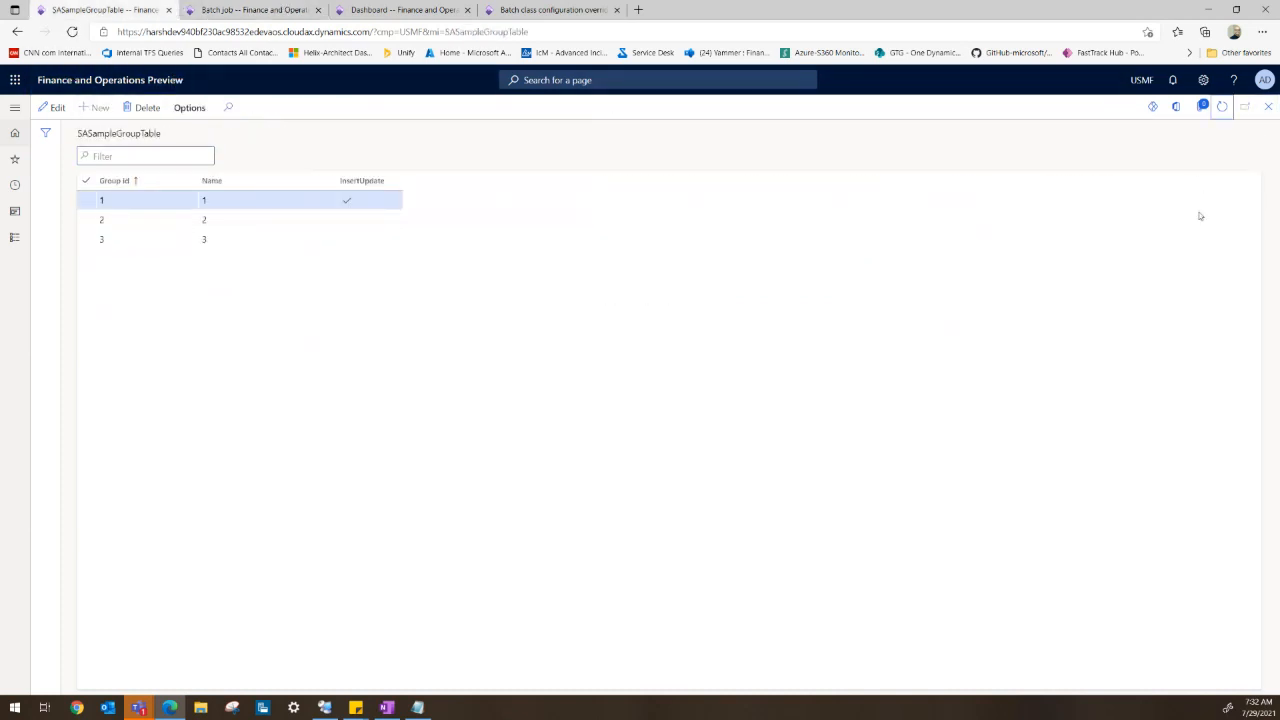
click(1220, 110)
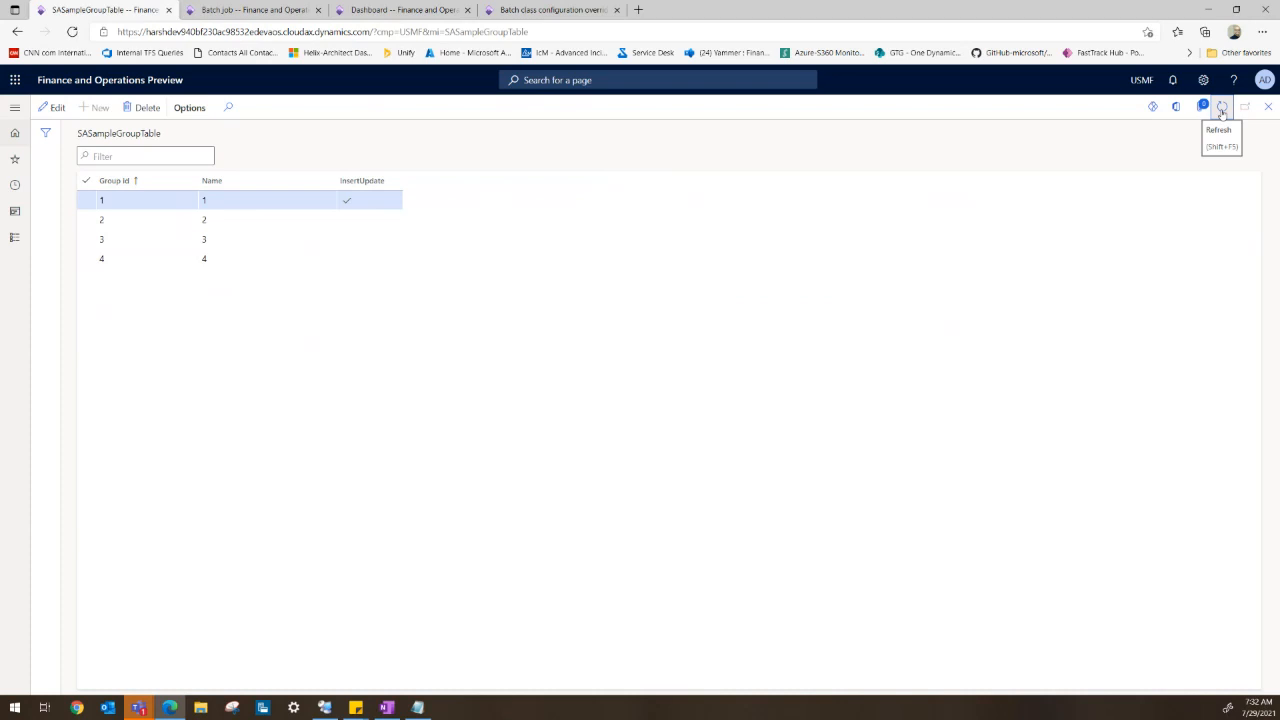
- Refresh the batch job list, open the ended job's batch job history and review its infolog message details
click(291, 15)
click(1222, 106)
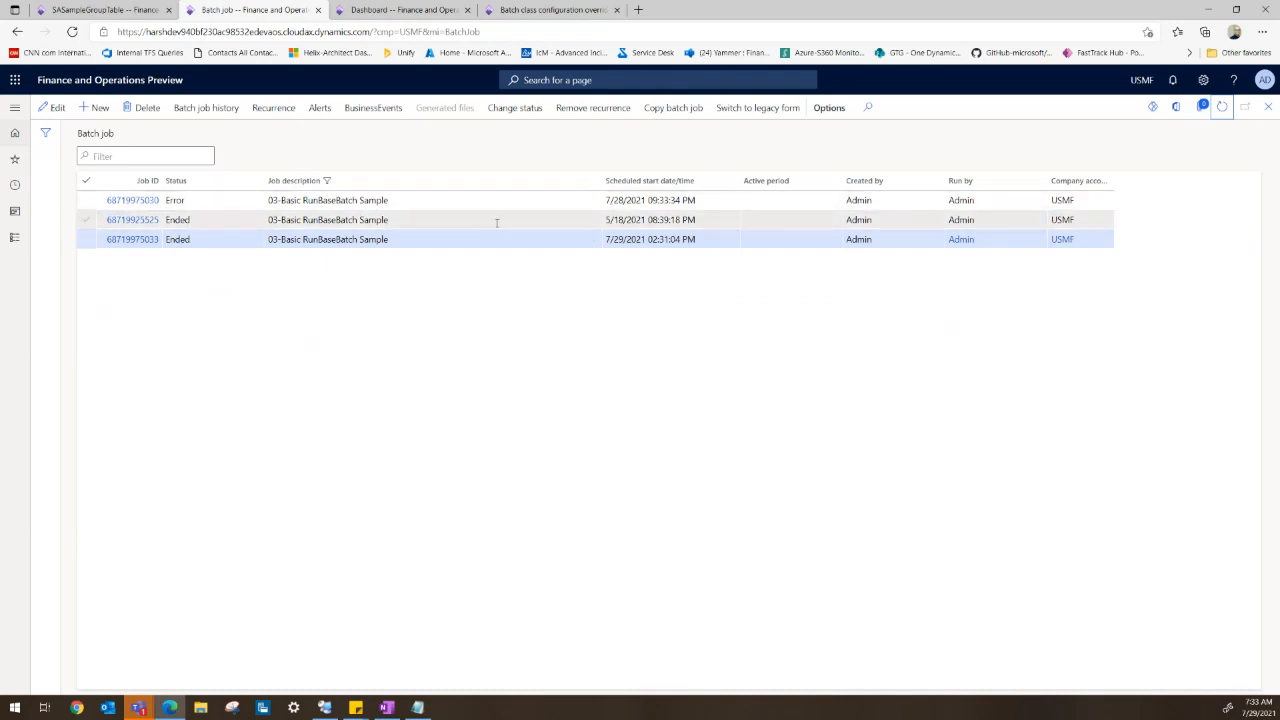
click(207, 108)
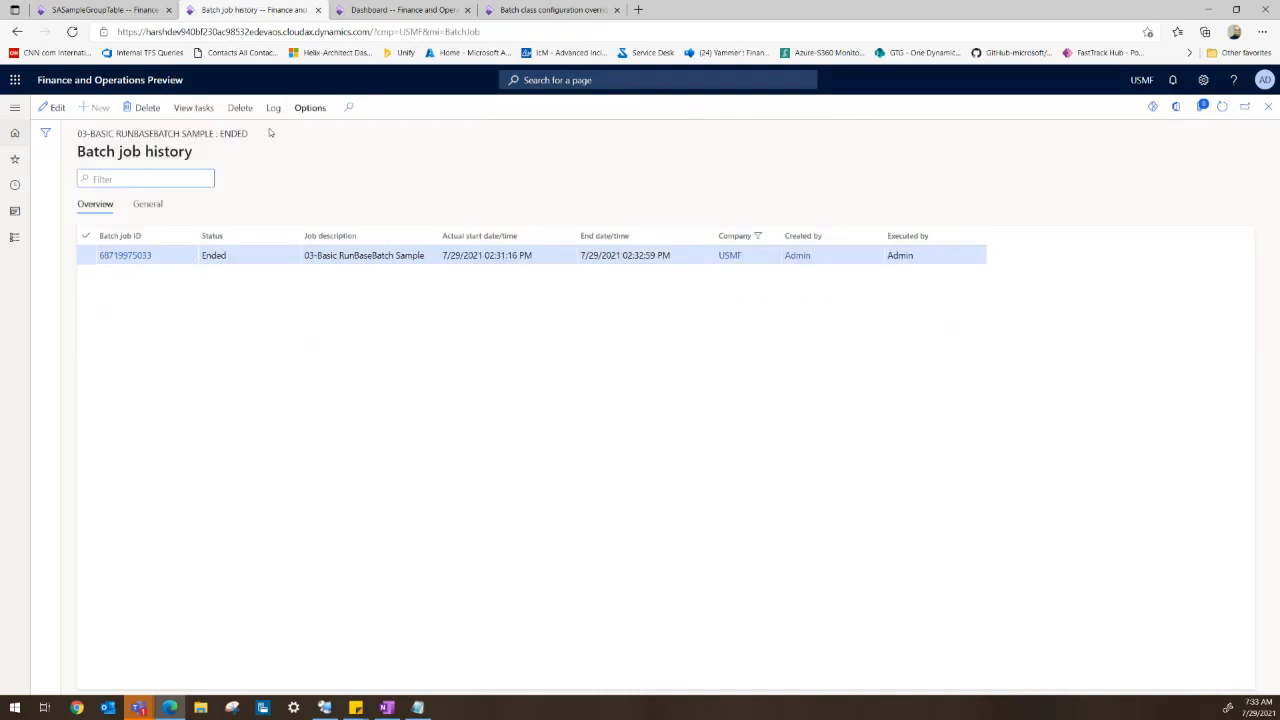
click(271, 110)
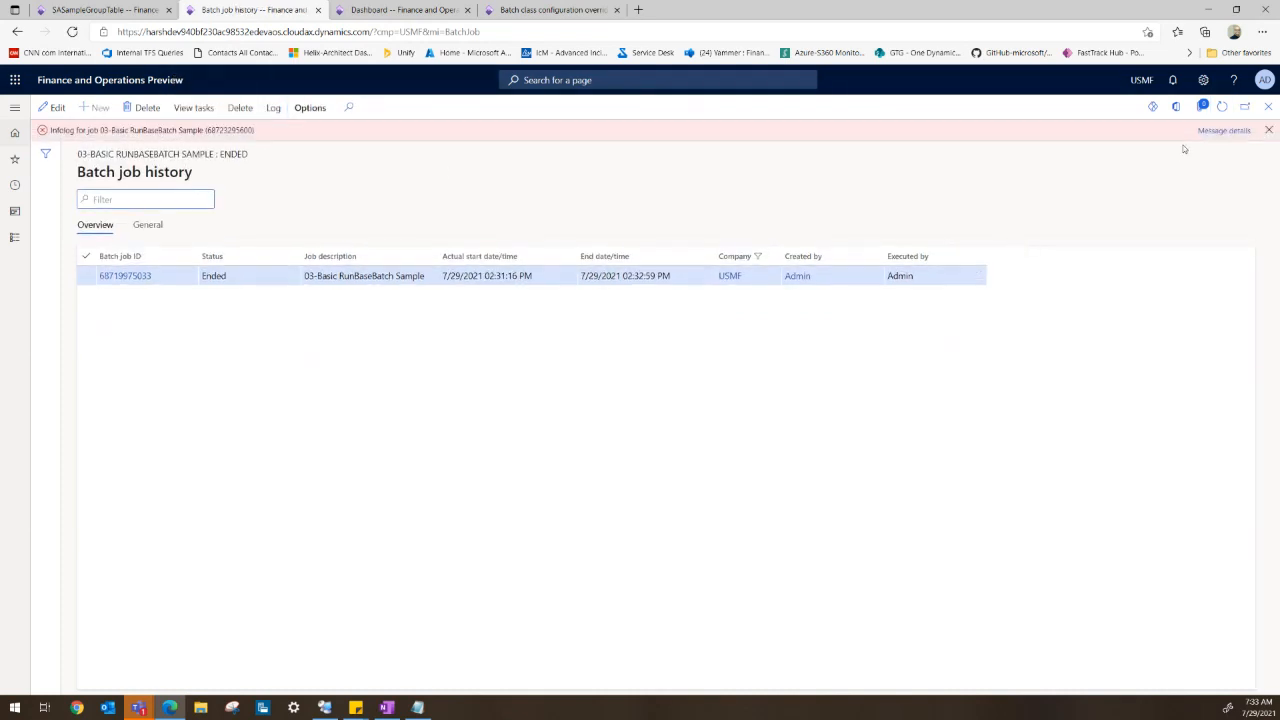
click(1222, 131)
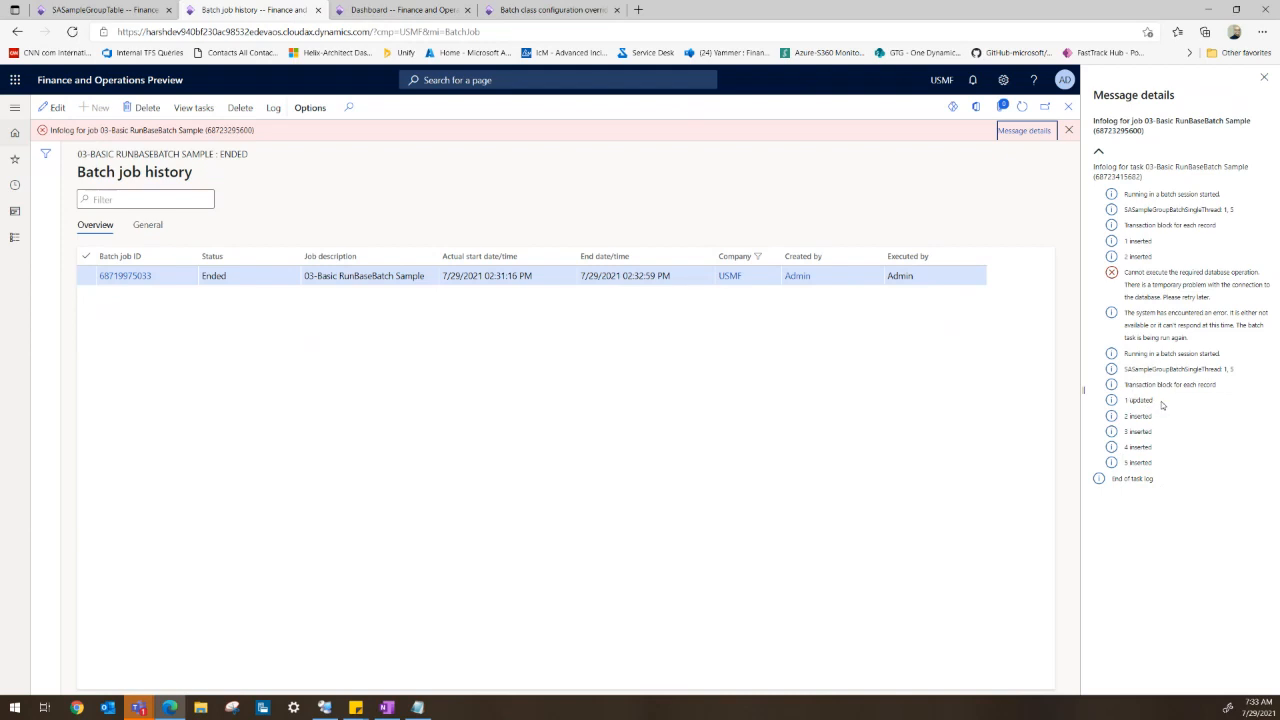
click(1264, 78)
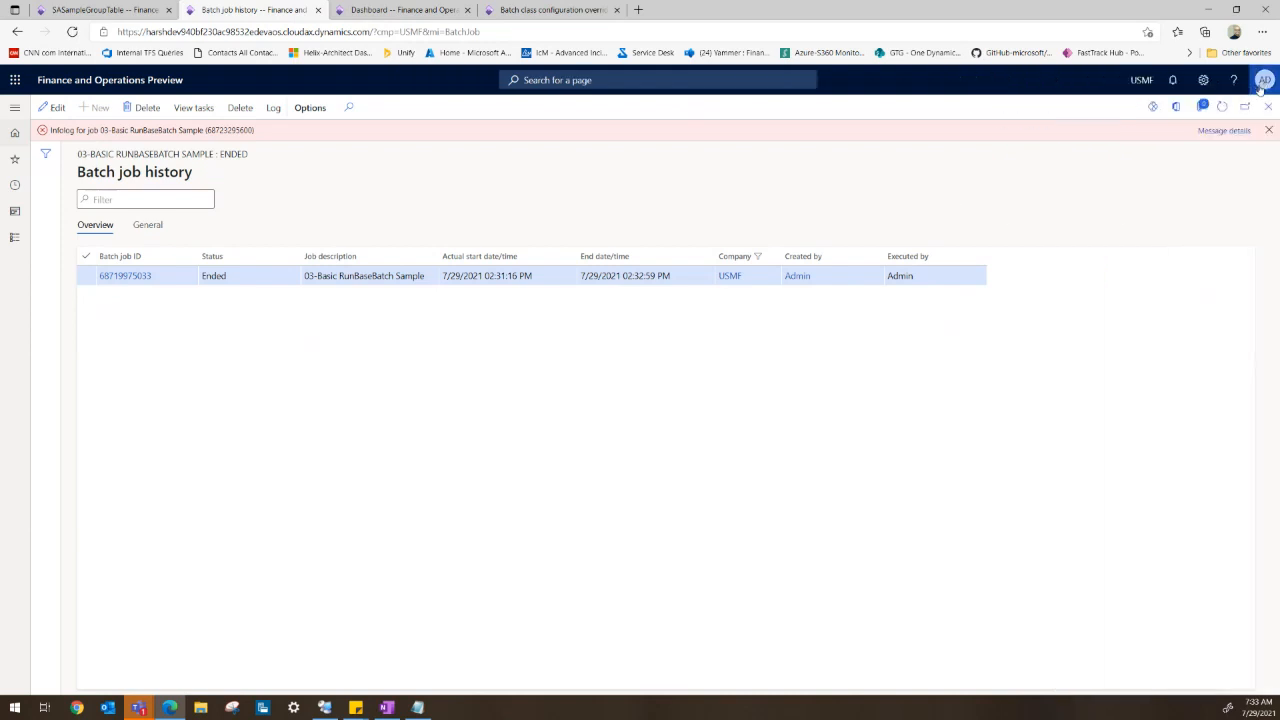
- Open Batch class configuration overrides from System administration and add a new override record
click(533, 12)
click(14, 107)
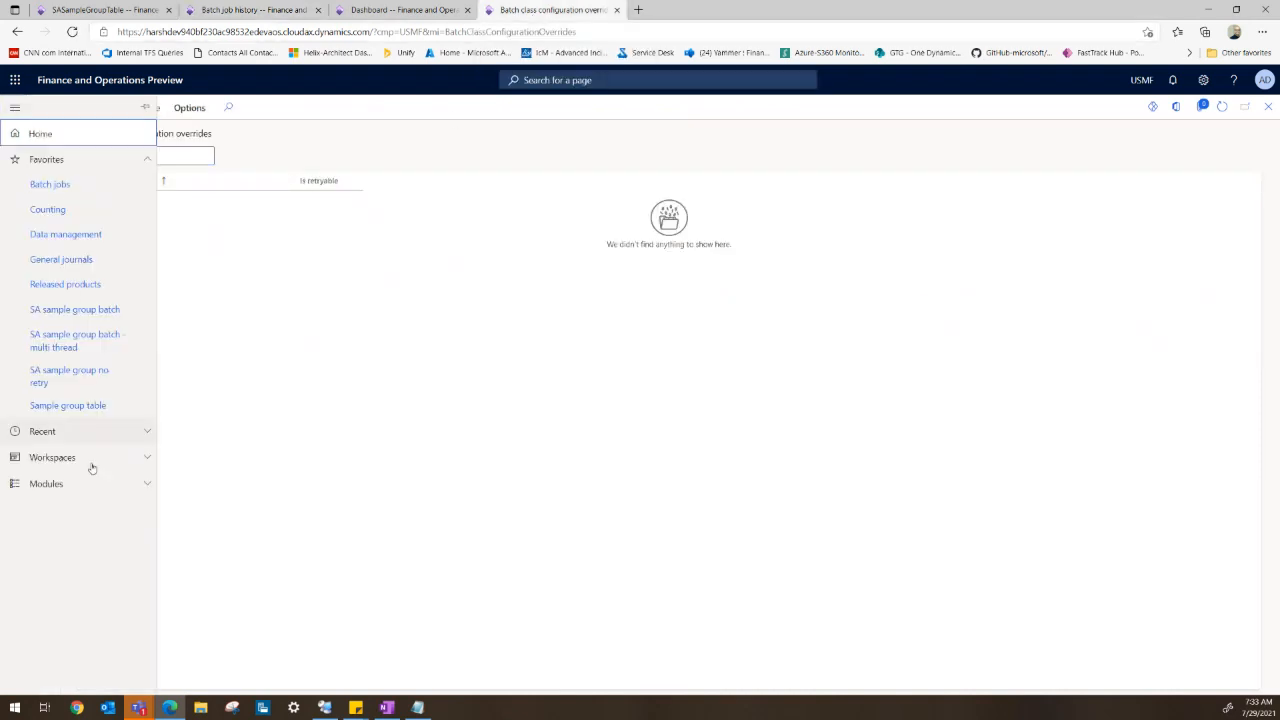
click(77, 483)
scroll(77, 486, down, 6)
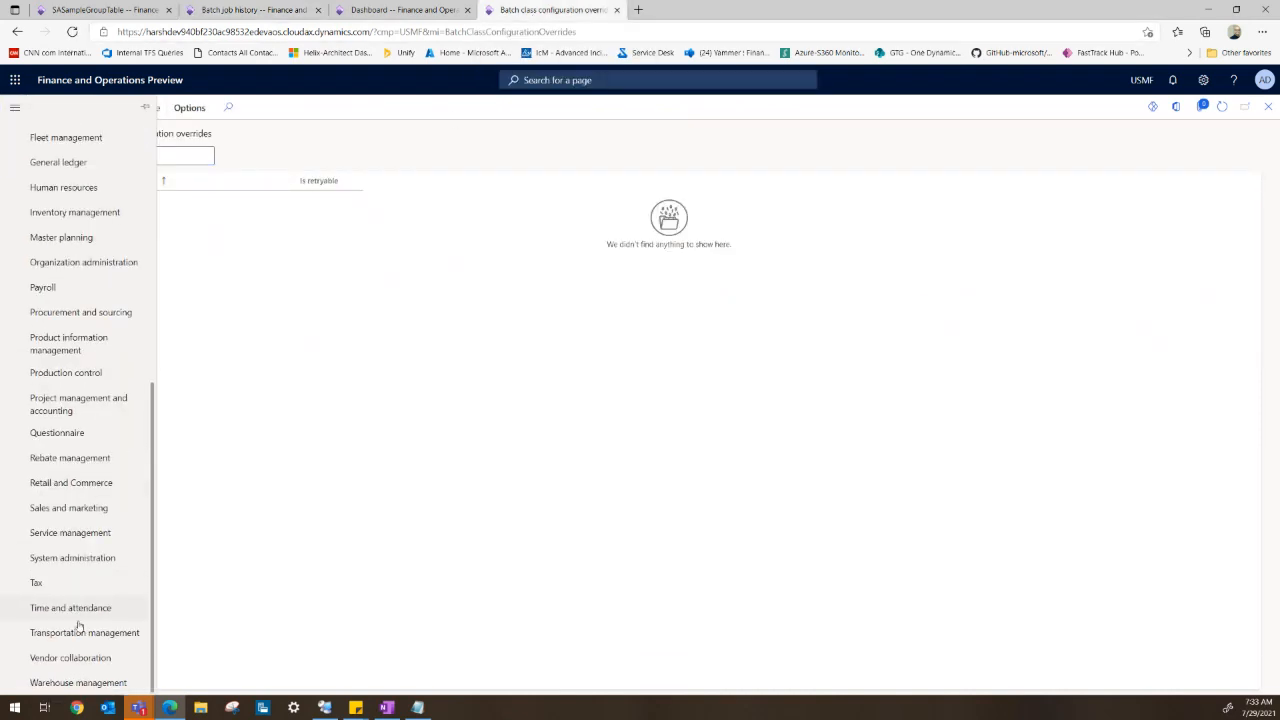
click(70, 558)
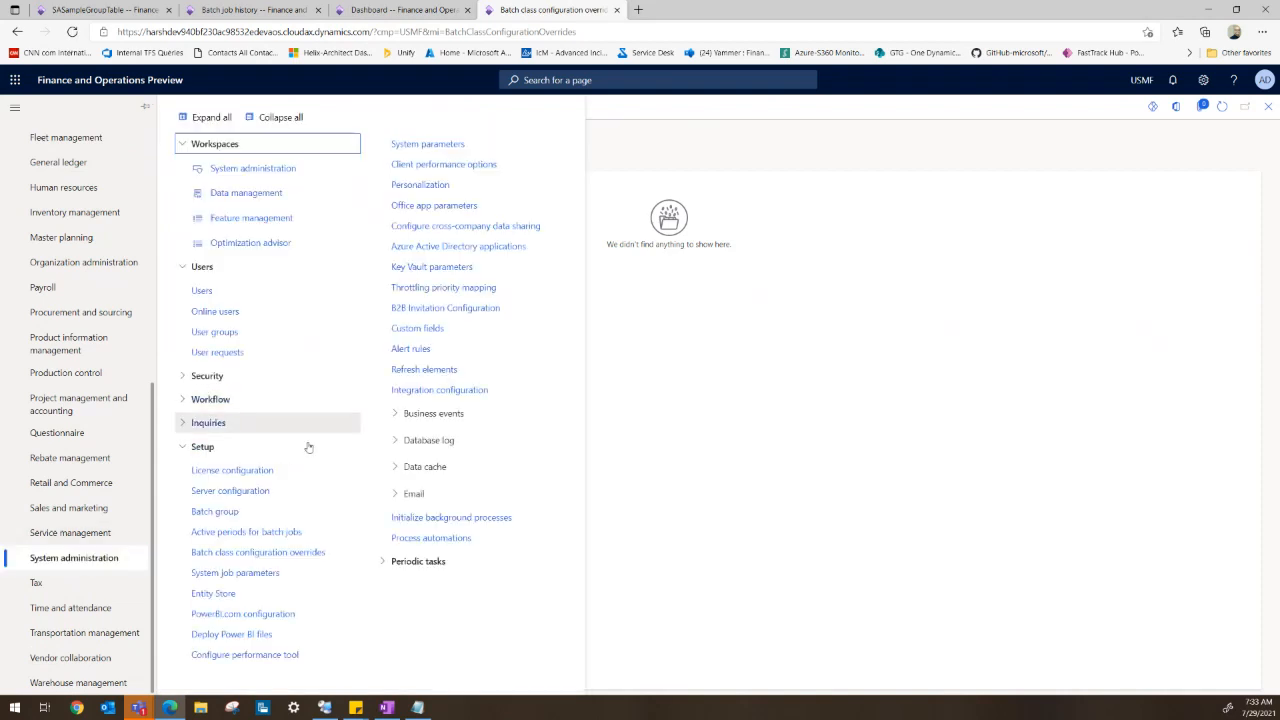
click(230, 557)
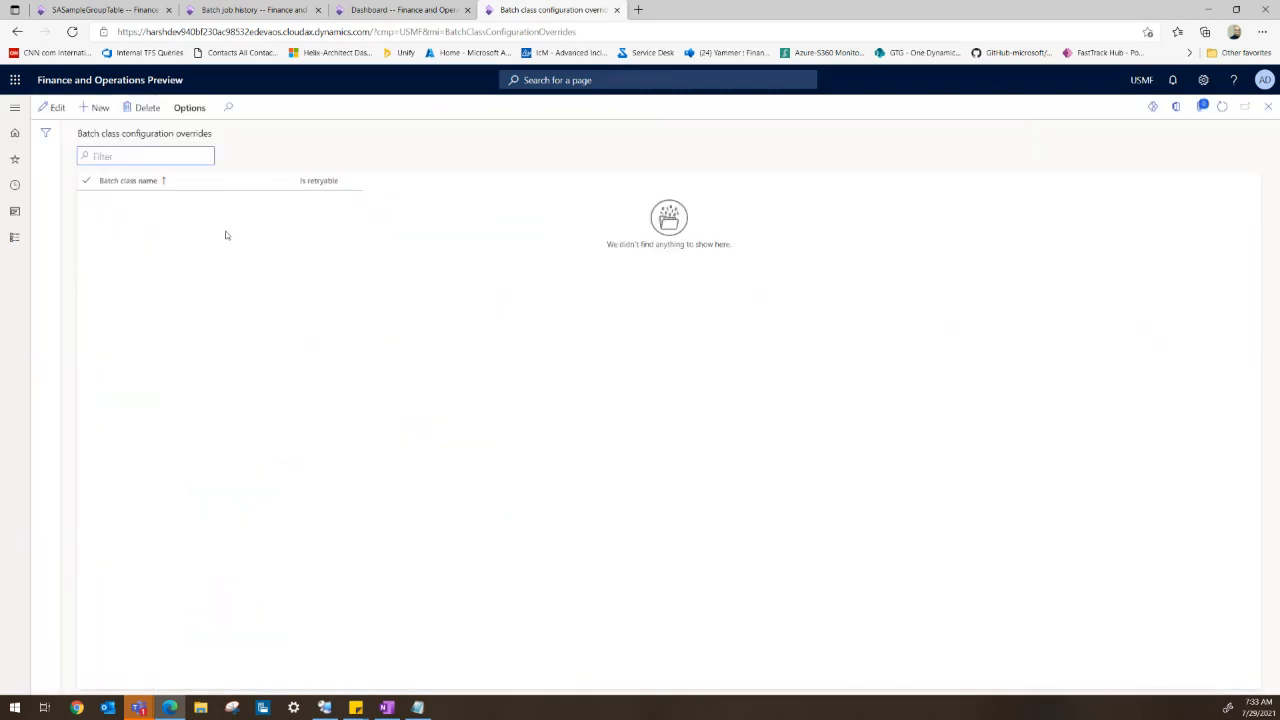
click(100, 109)
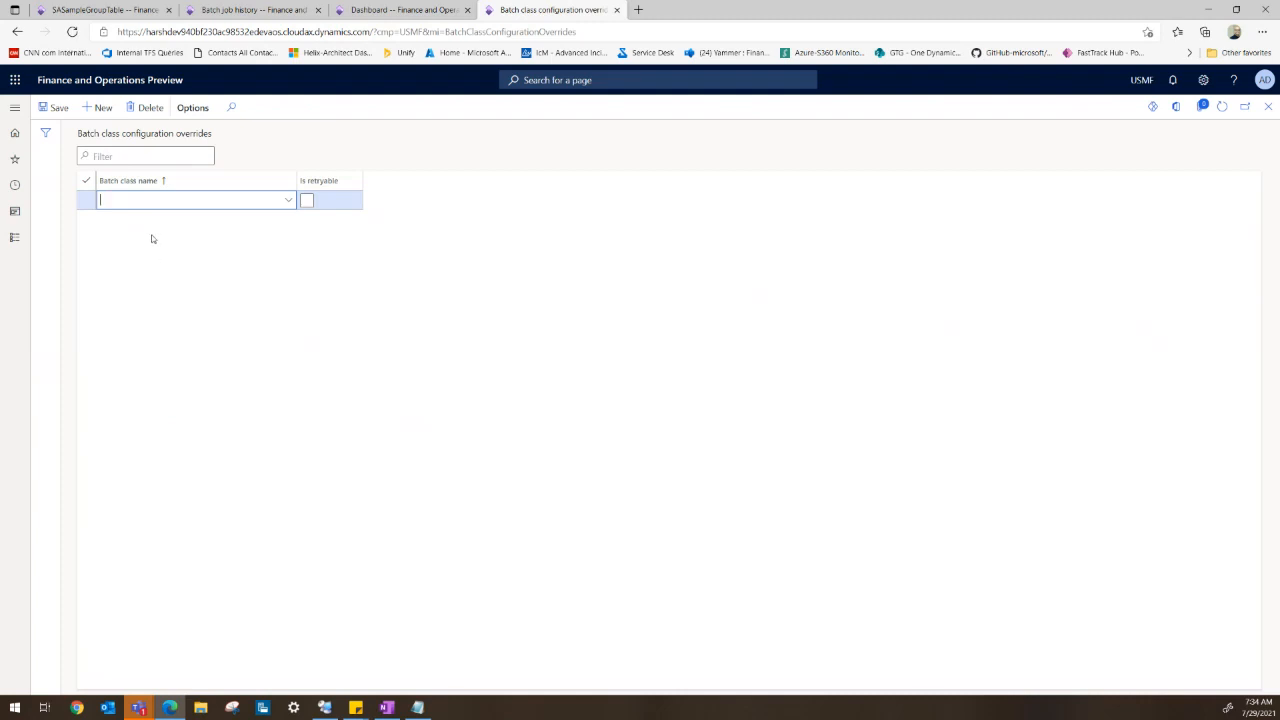
text(03-Basic RunBaseBatc)
drag(184, 197, 19, 210)
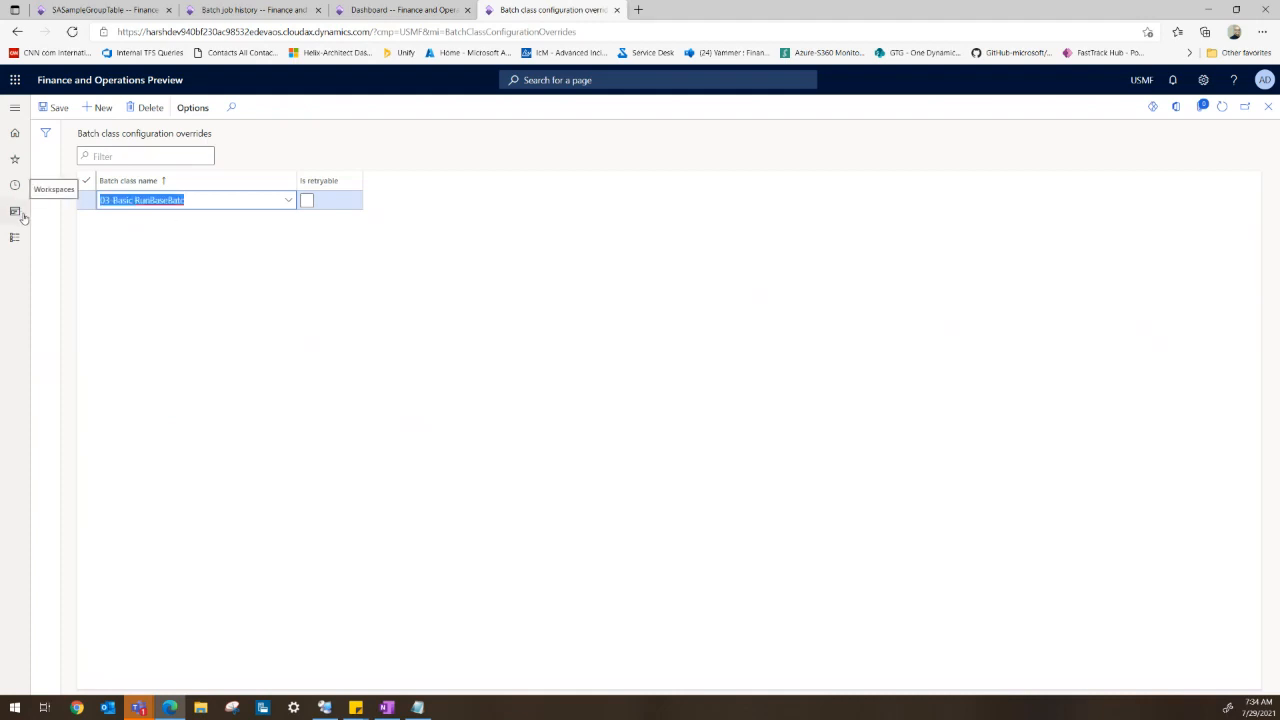
key(BackSpace)
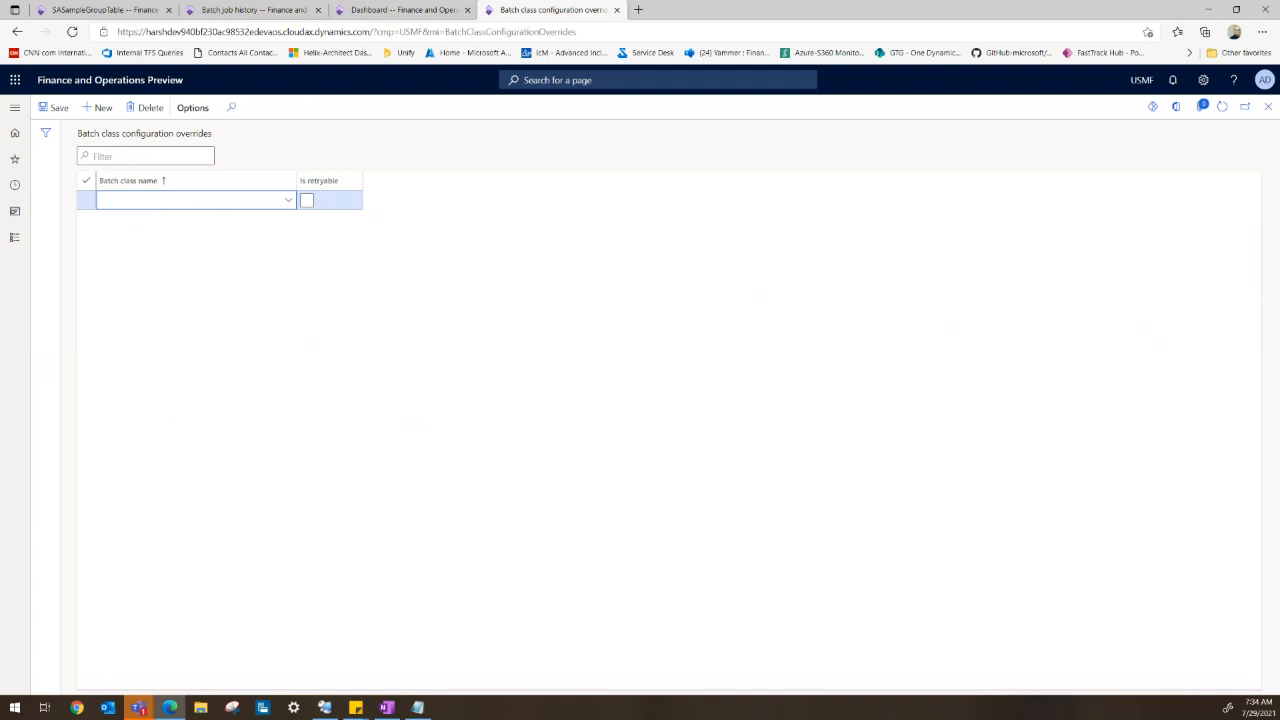
- Paste SASampleGroupBatchSingleThread as the override's batch class name
key(alt+Tab)
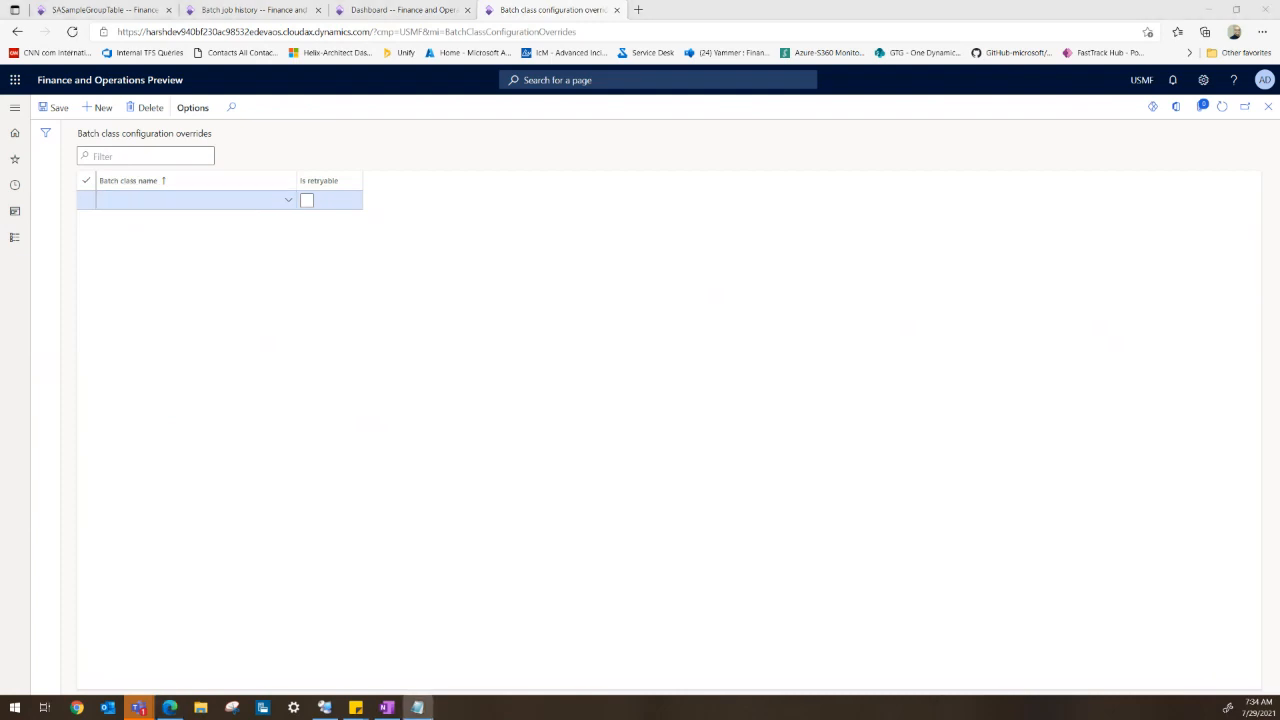
click(168, 202)
text(SASampleGroupBatchSingleThread)
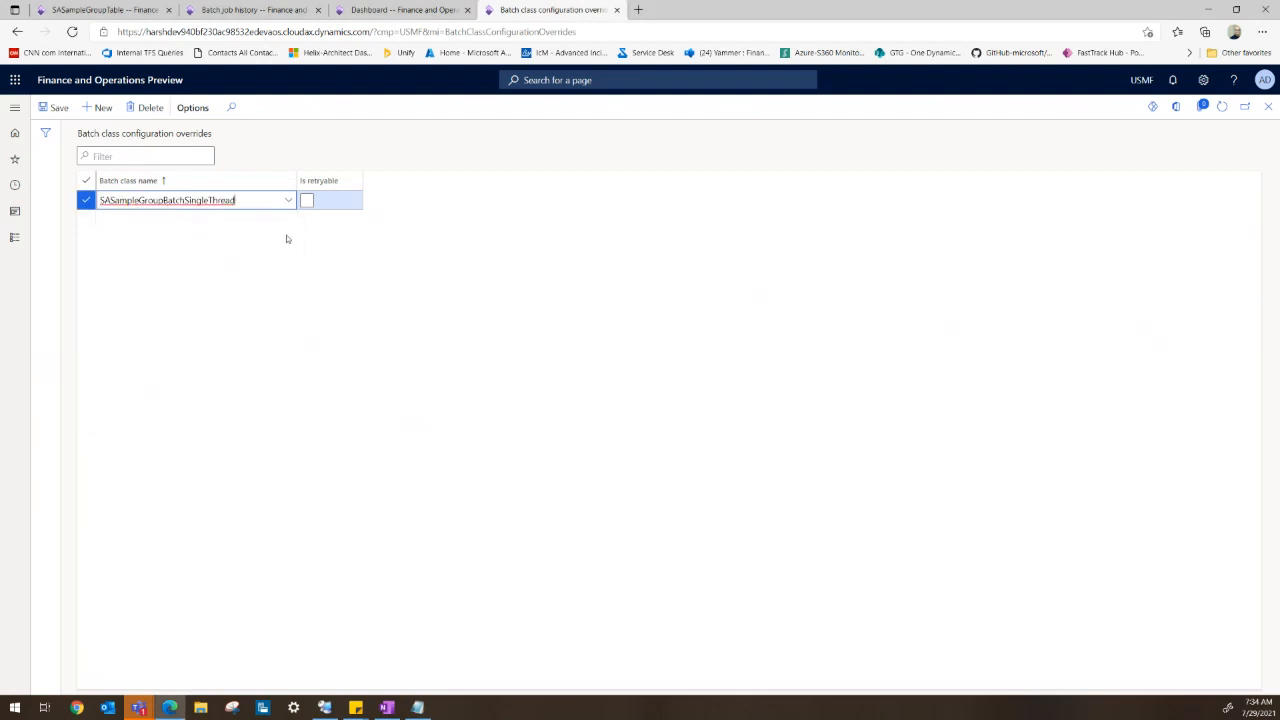
- Try to save the override with Is retryable enabled
key(Tab)
key(space)
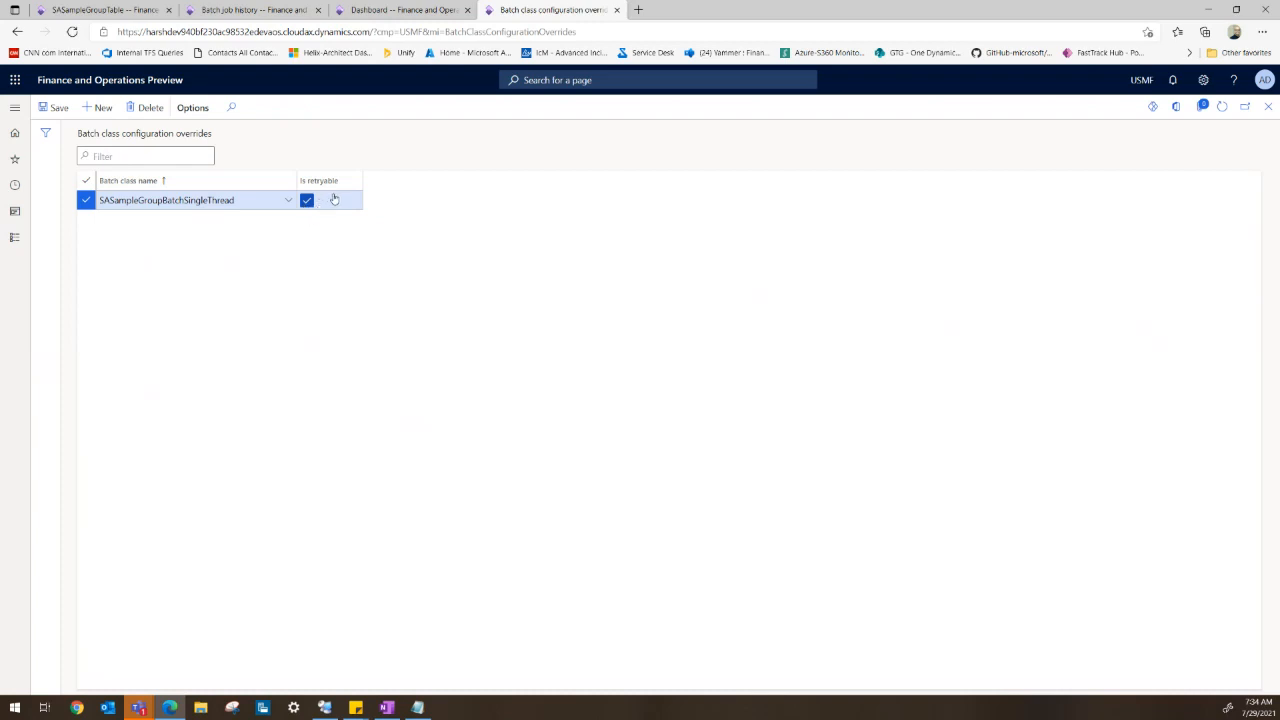
click(64, 113)
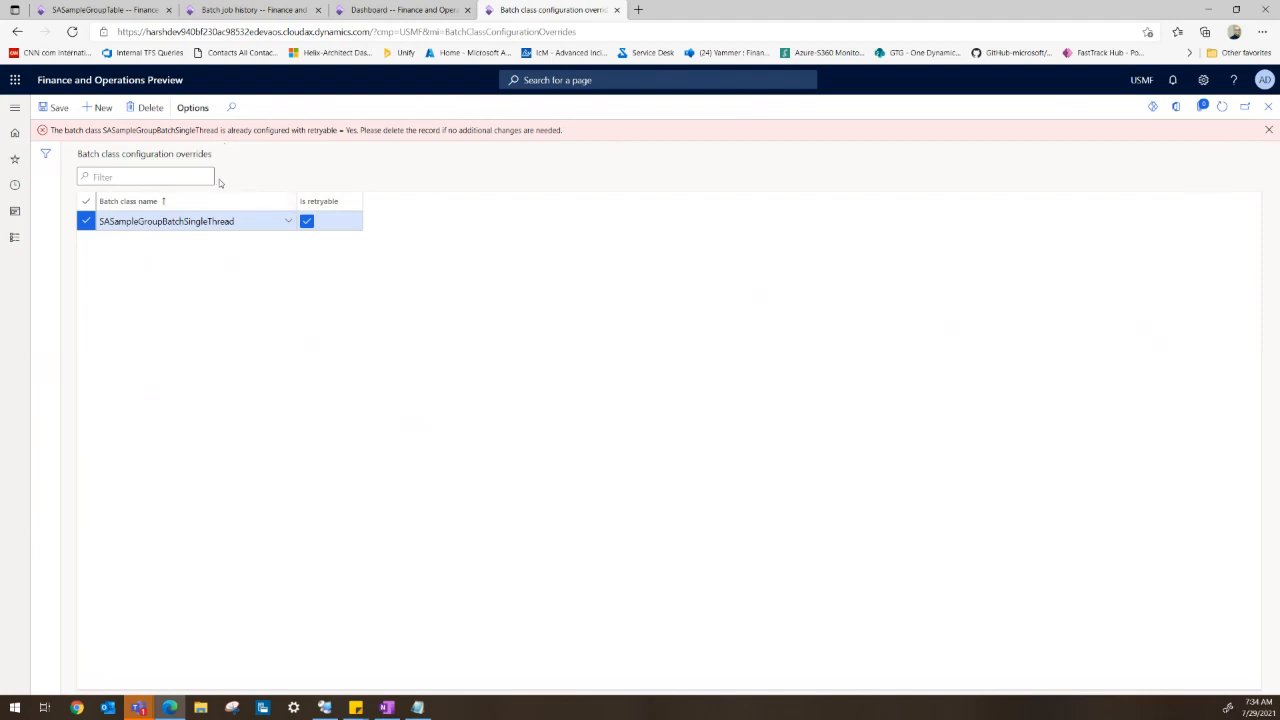
- Clear Is retryable for the SASampleGroupBatchSingleThread override and dismiss the error
click(307, 222)
click(1268, 130)
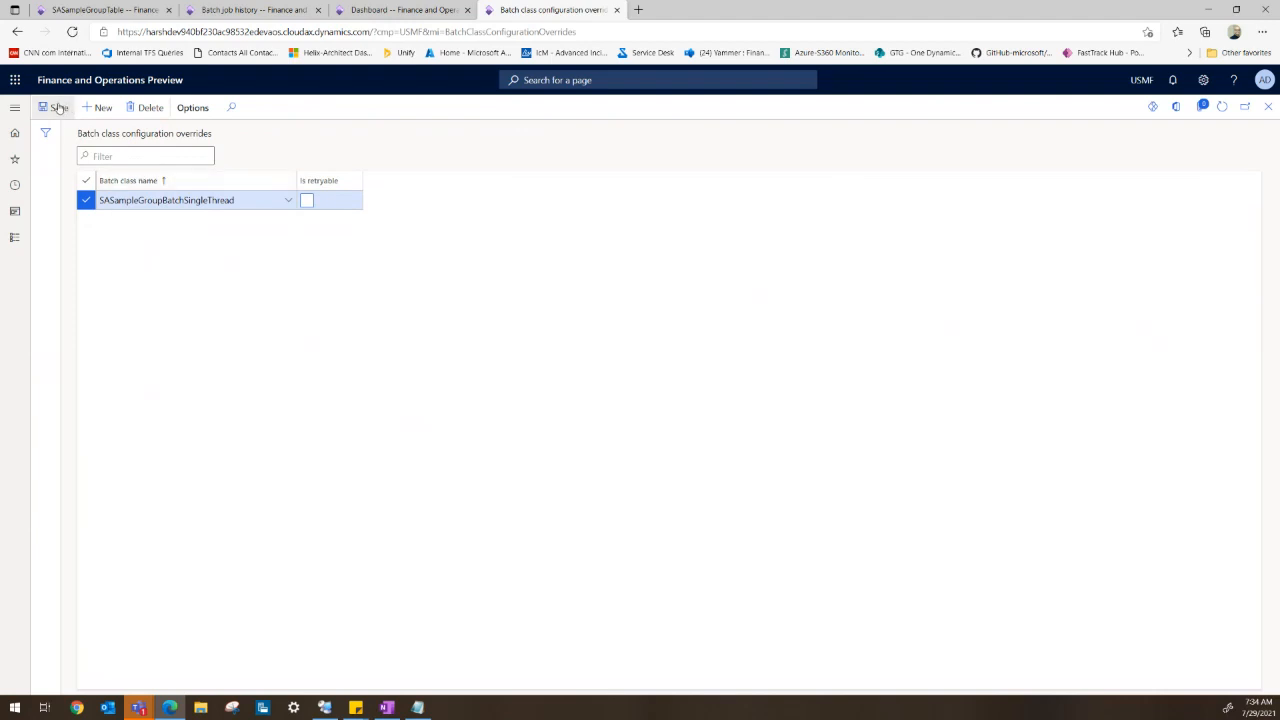
click(158, 200)
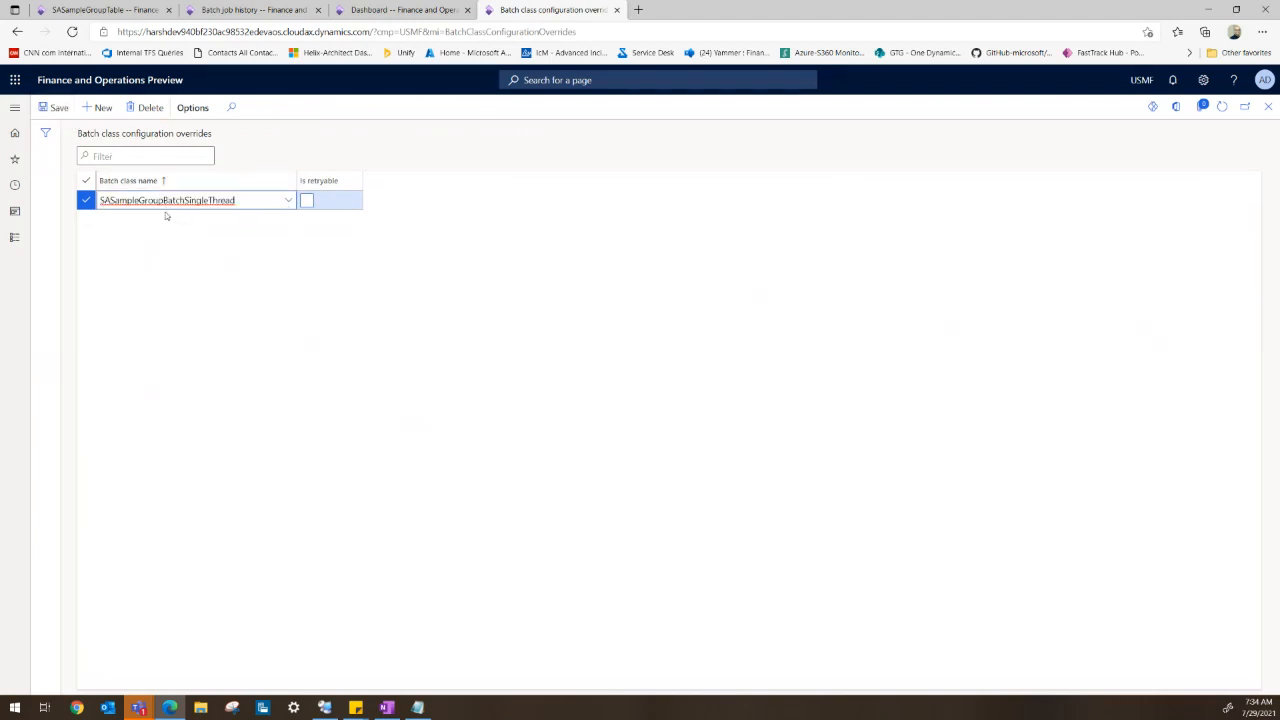
click(141, 240)
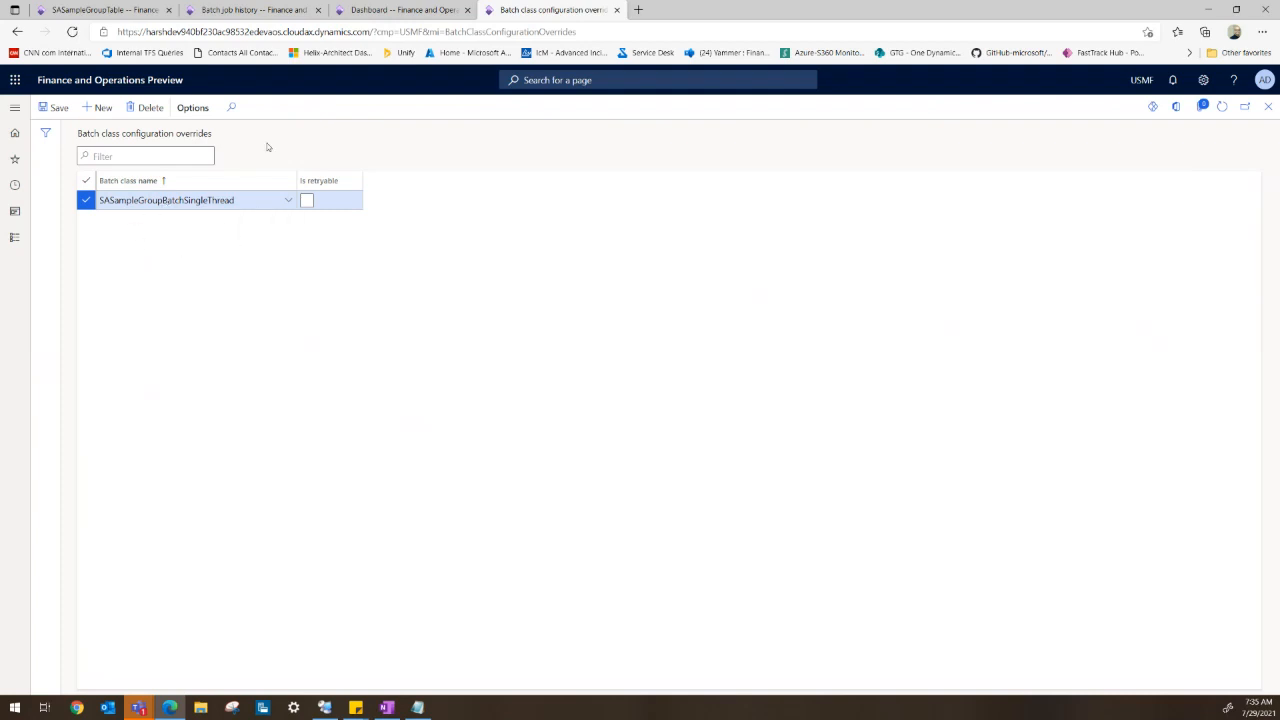
- Select all SASampleGroupTable records and delete them
click(105, 10)
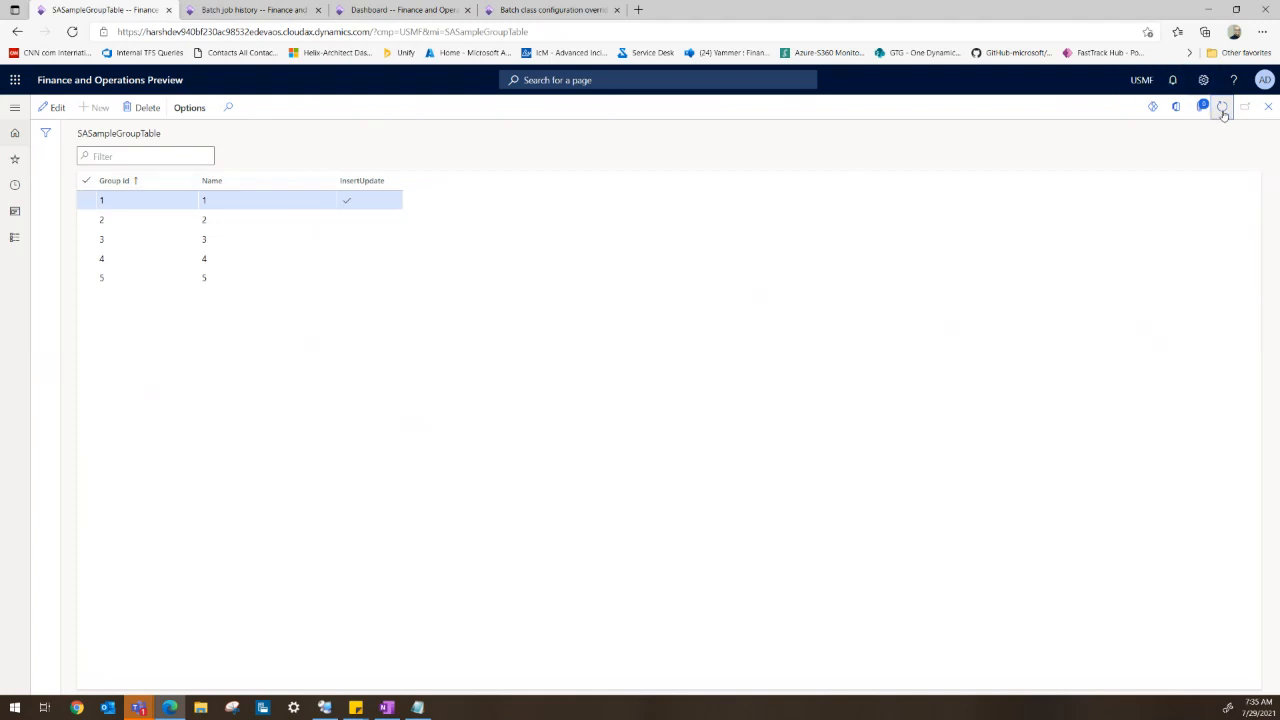
click(86, 180)
click(141, 107)
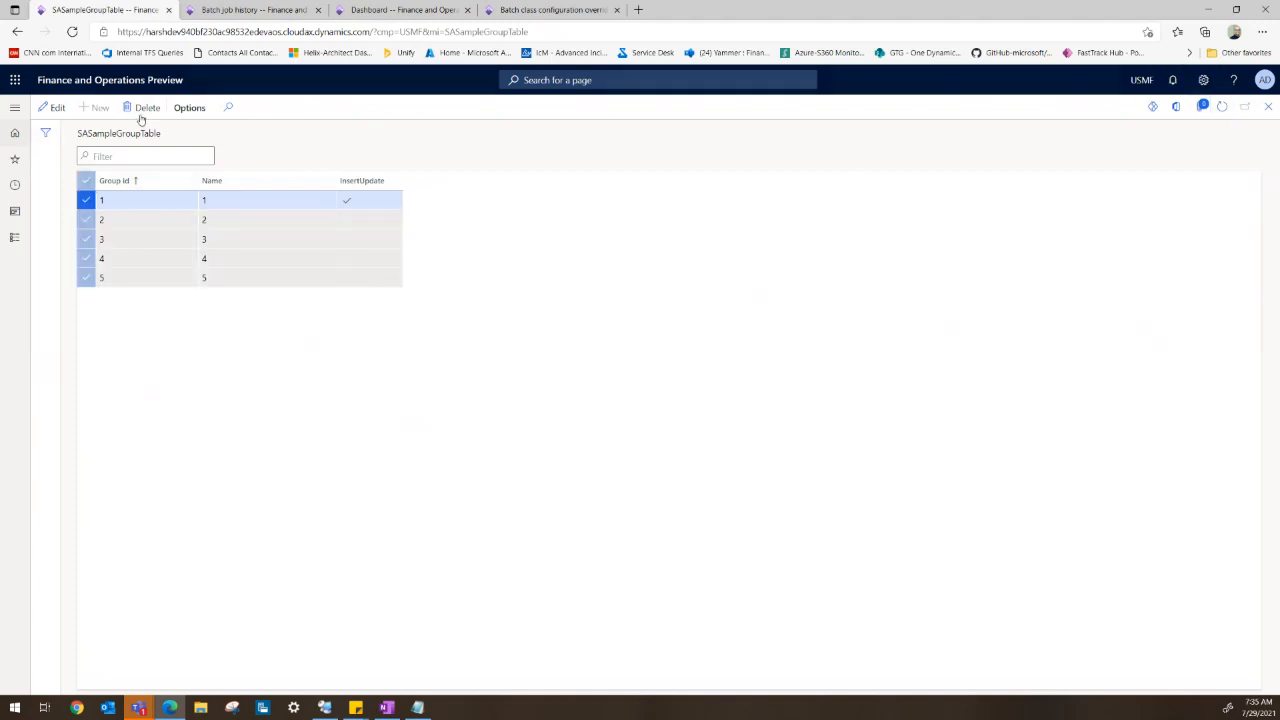
click(718, 364)
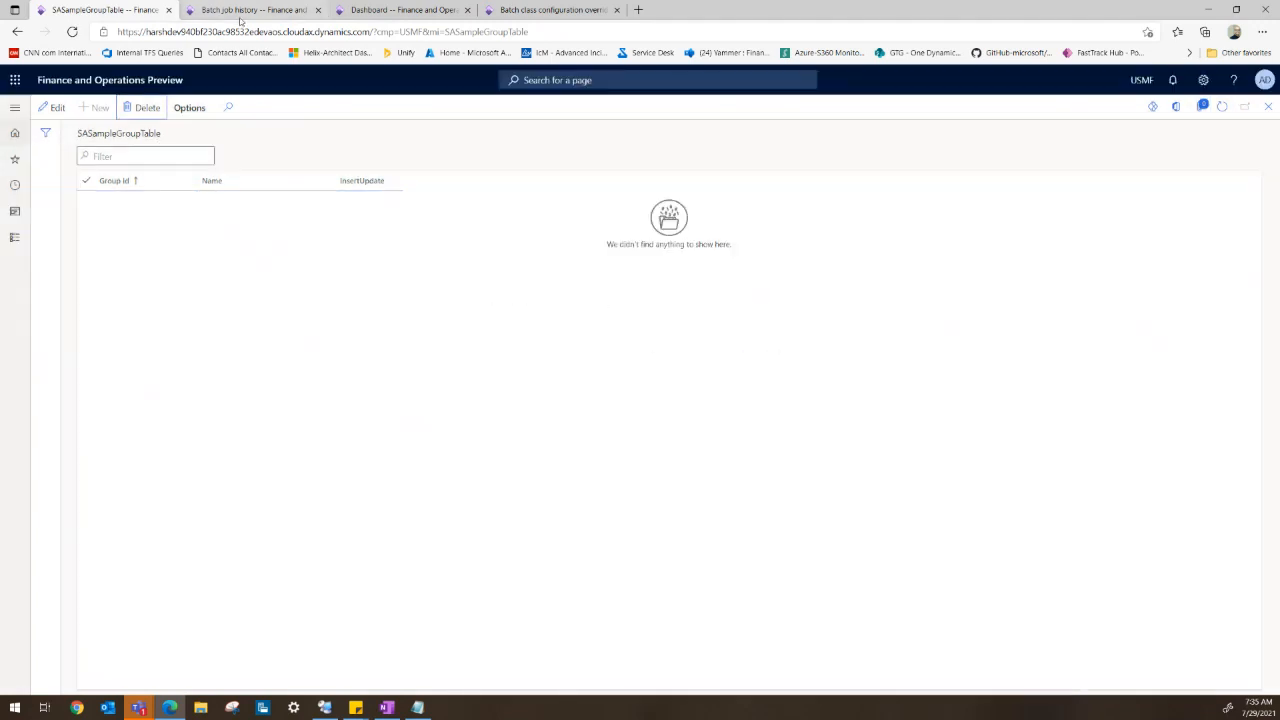
- Run the SA sample group batch favourite in the background with task description 04-Basic RunBaseBatch Sample
click(365, 11)
click(13, 108)
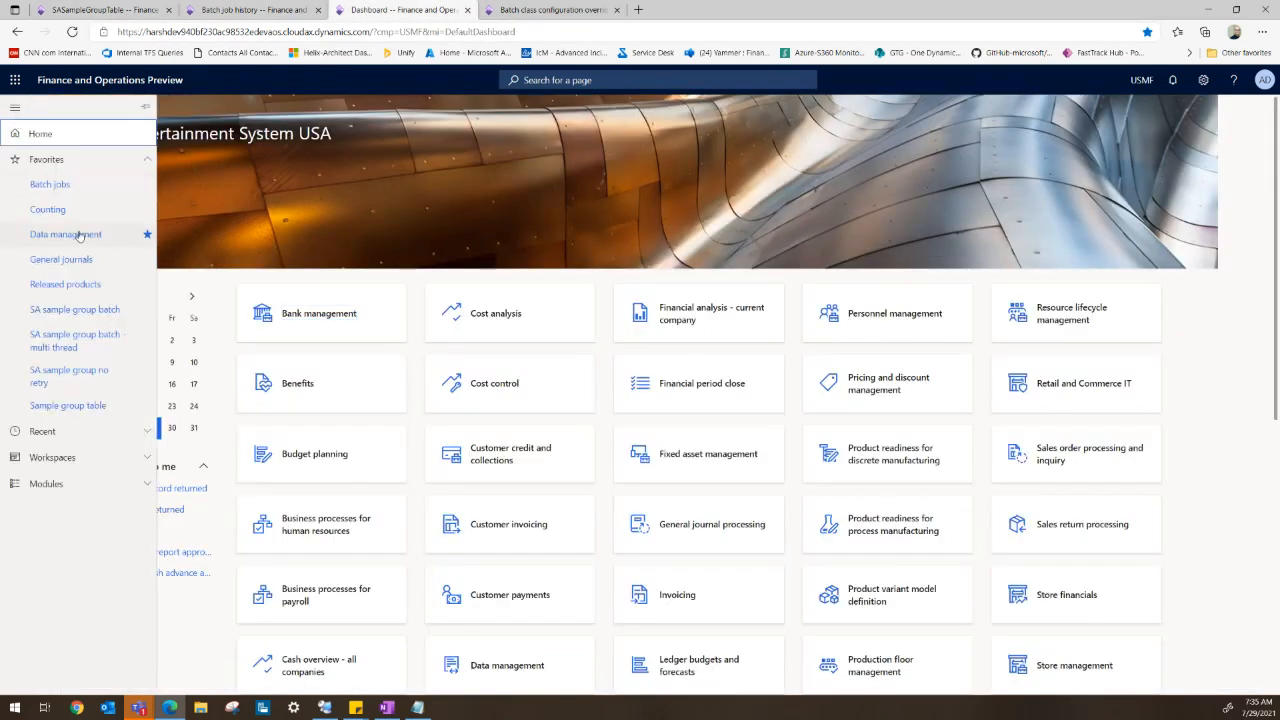
key(ctrl+shift+Tab)
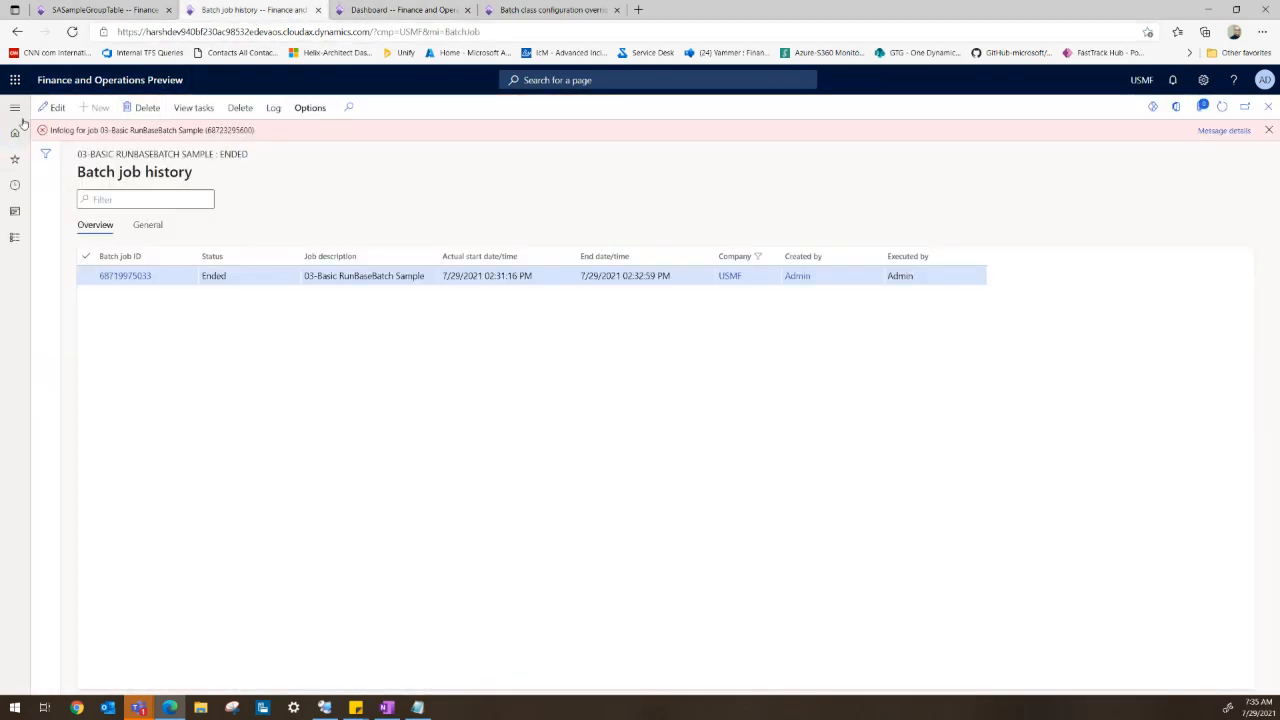
click(390, 10)
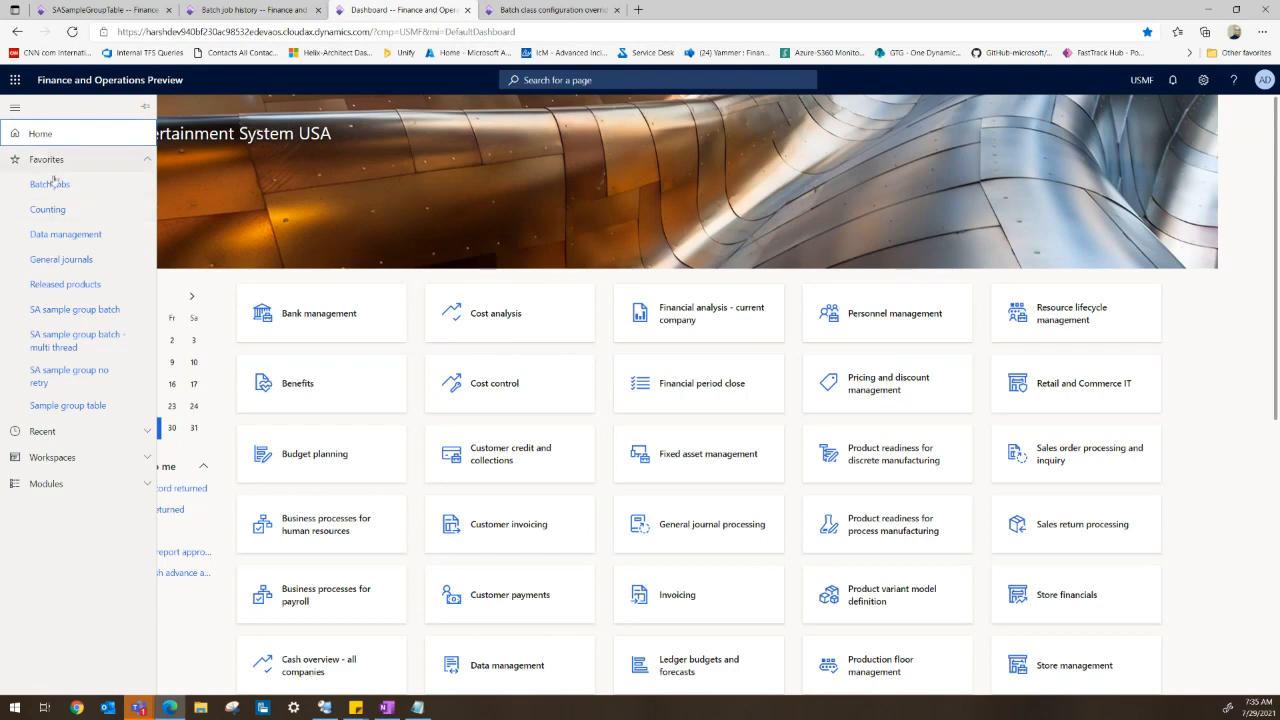
click(76, 309)
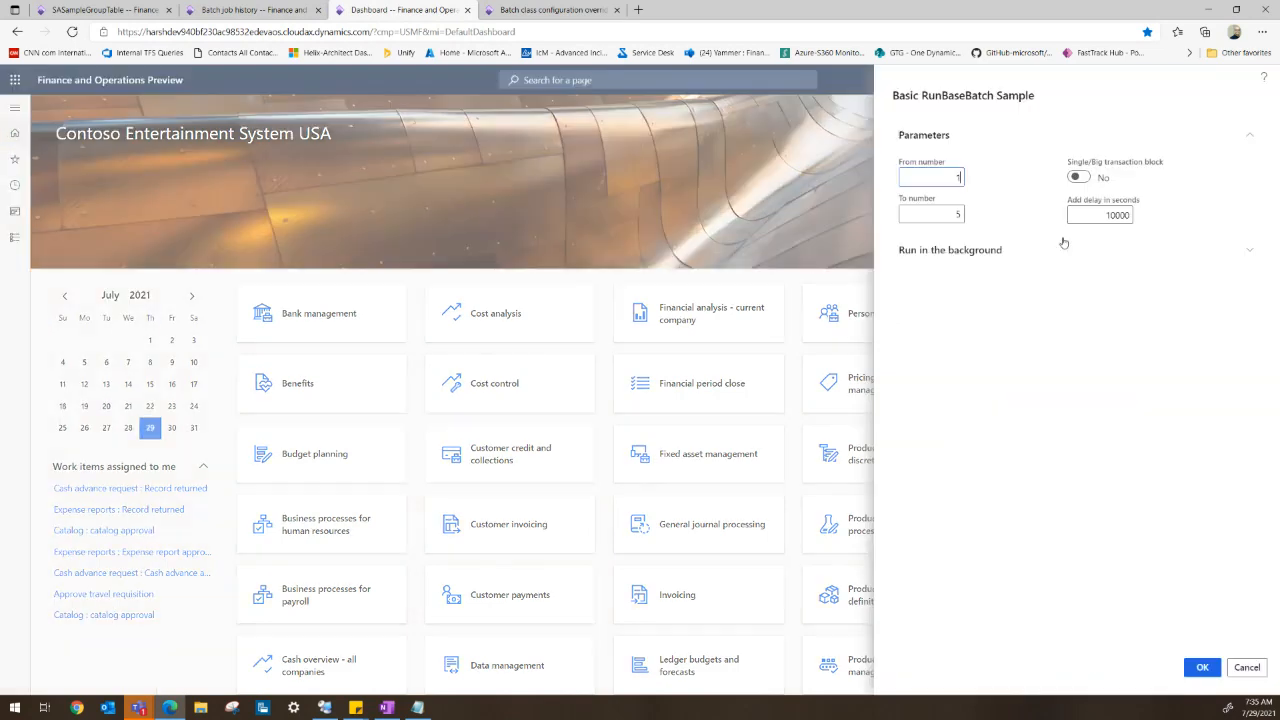
click(963, 258)
click(1048, 318)
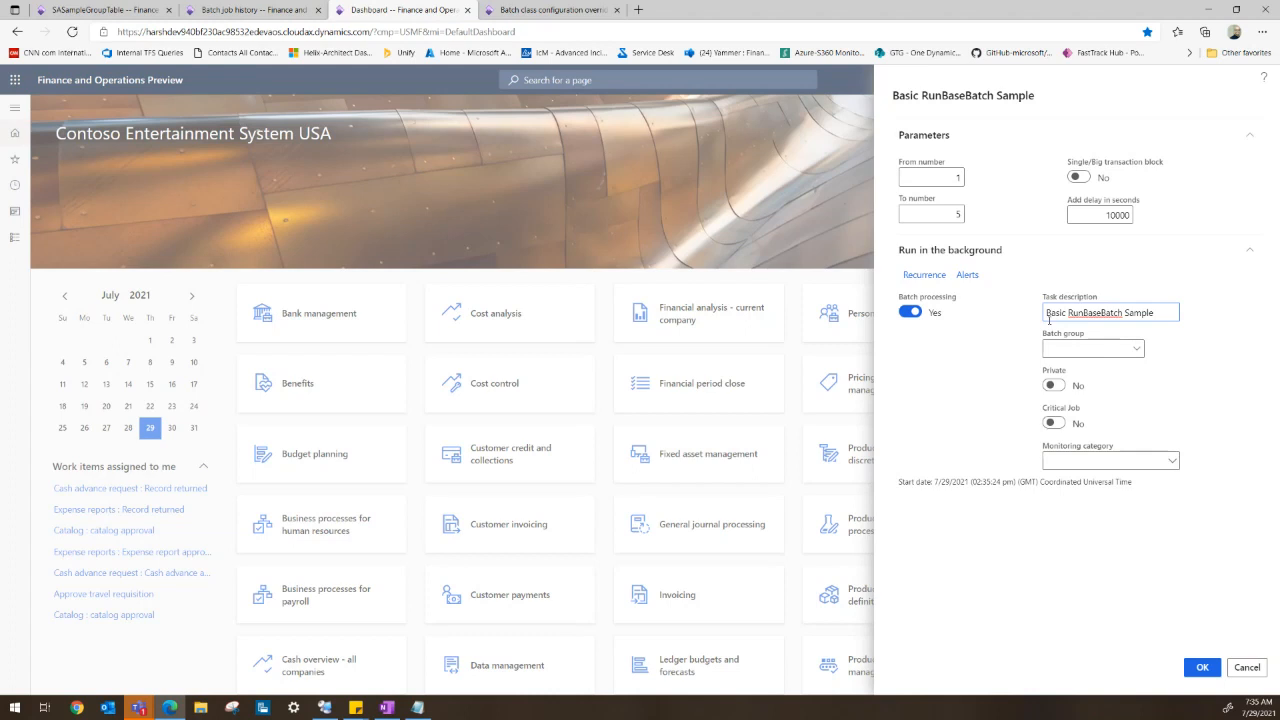
text(04-)
drag(1046, 313, 1105, 313)
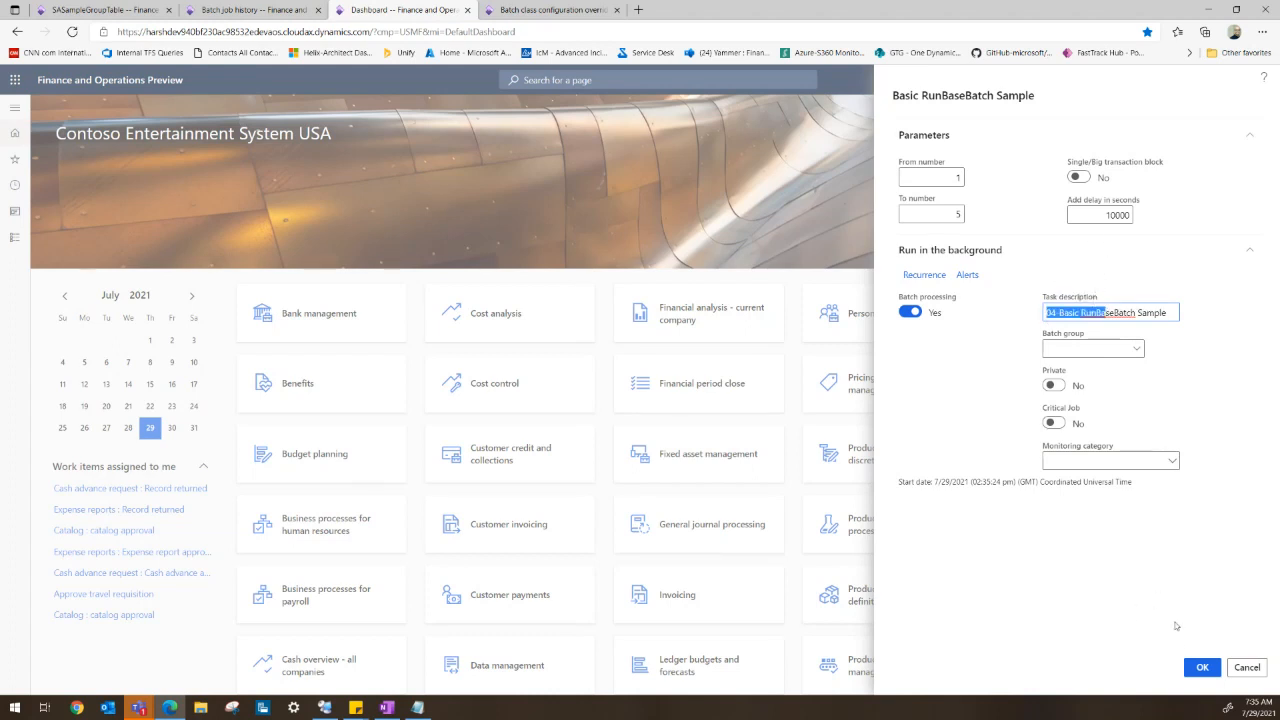
click(1202, 667)
- Filter the batch job history by job description containing the copied description and dismiss the infolog banner
click(243, 12)
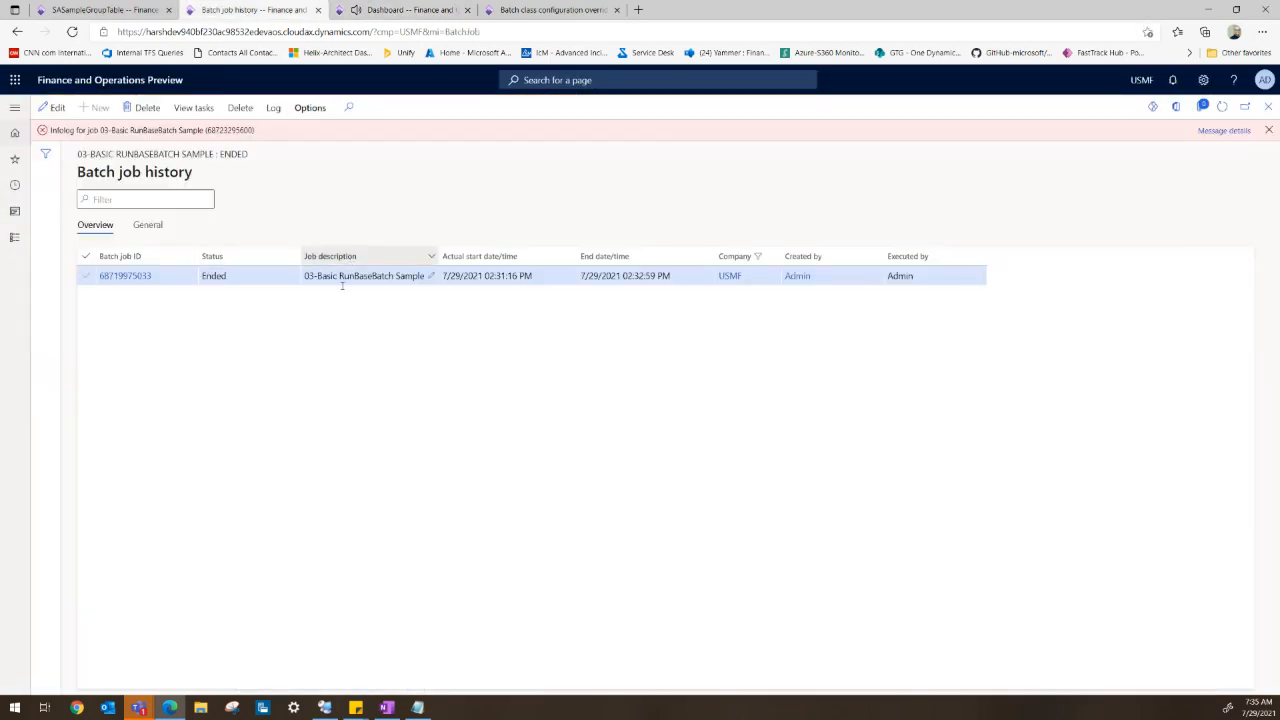
click(371, 258)
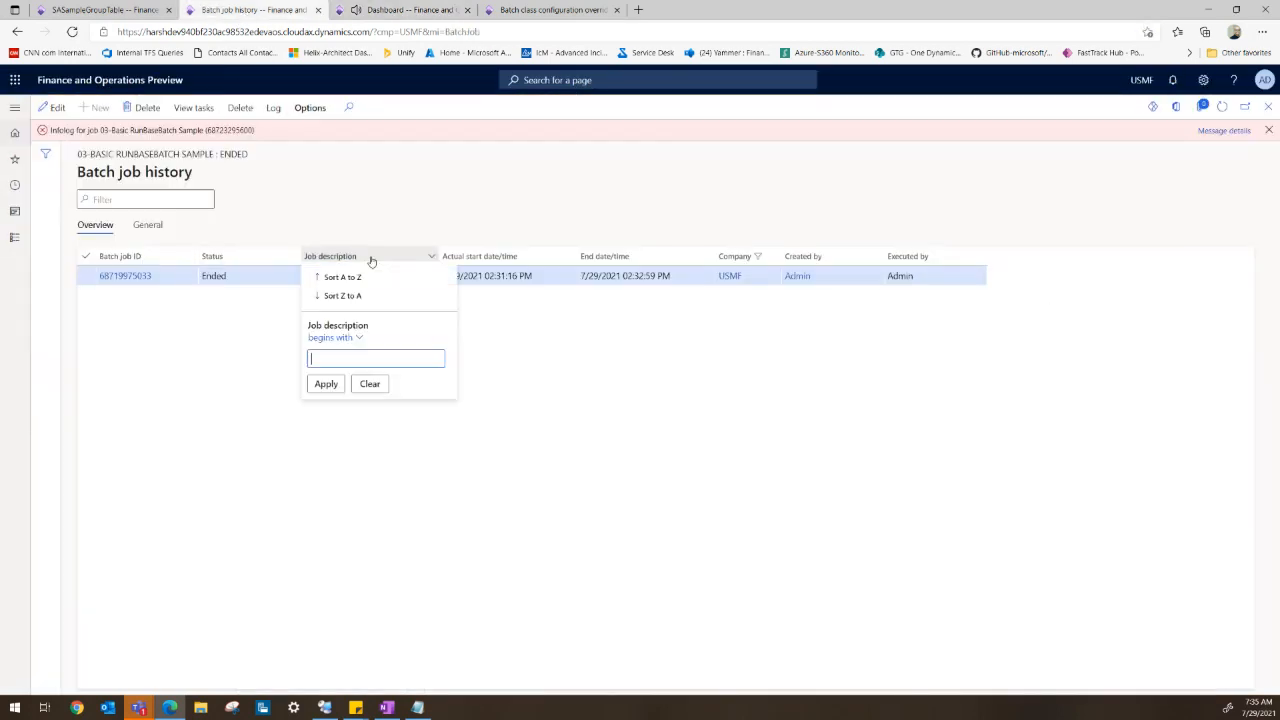
text(03-Basic RunBaseBatch Sample)
click(327, 384)
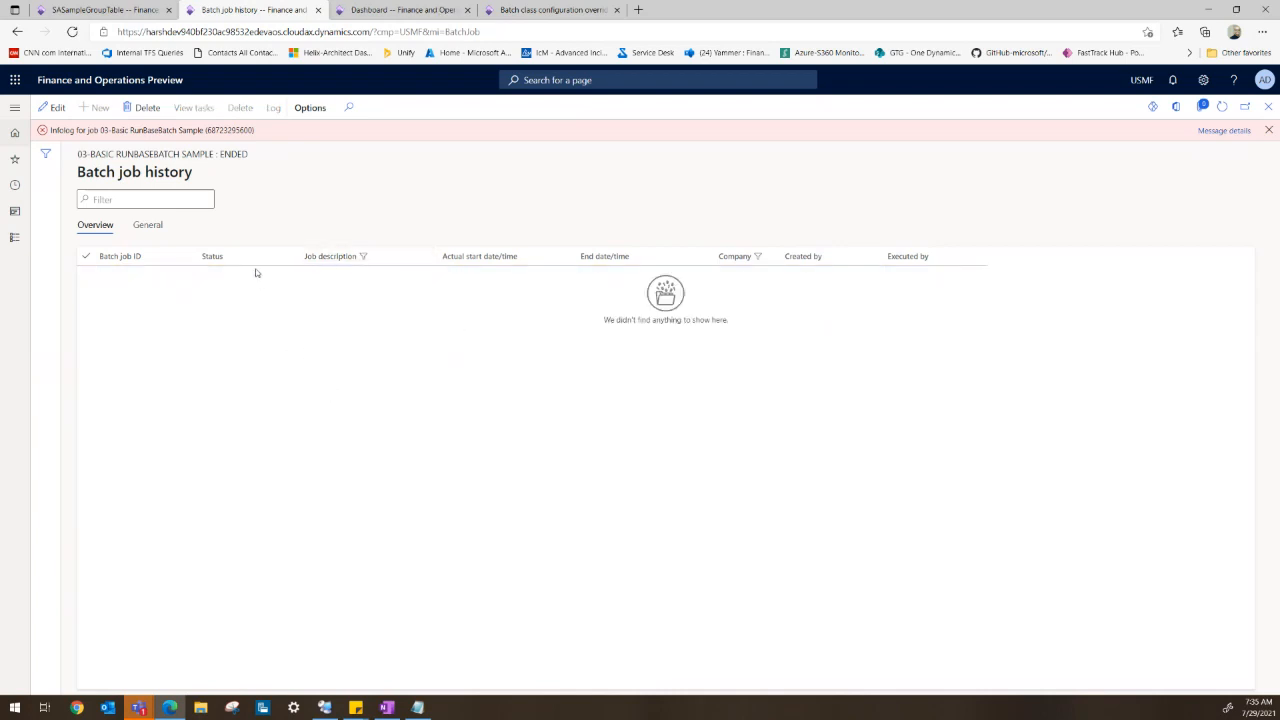
click(359, 260)
click(333, 338)
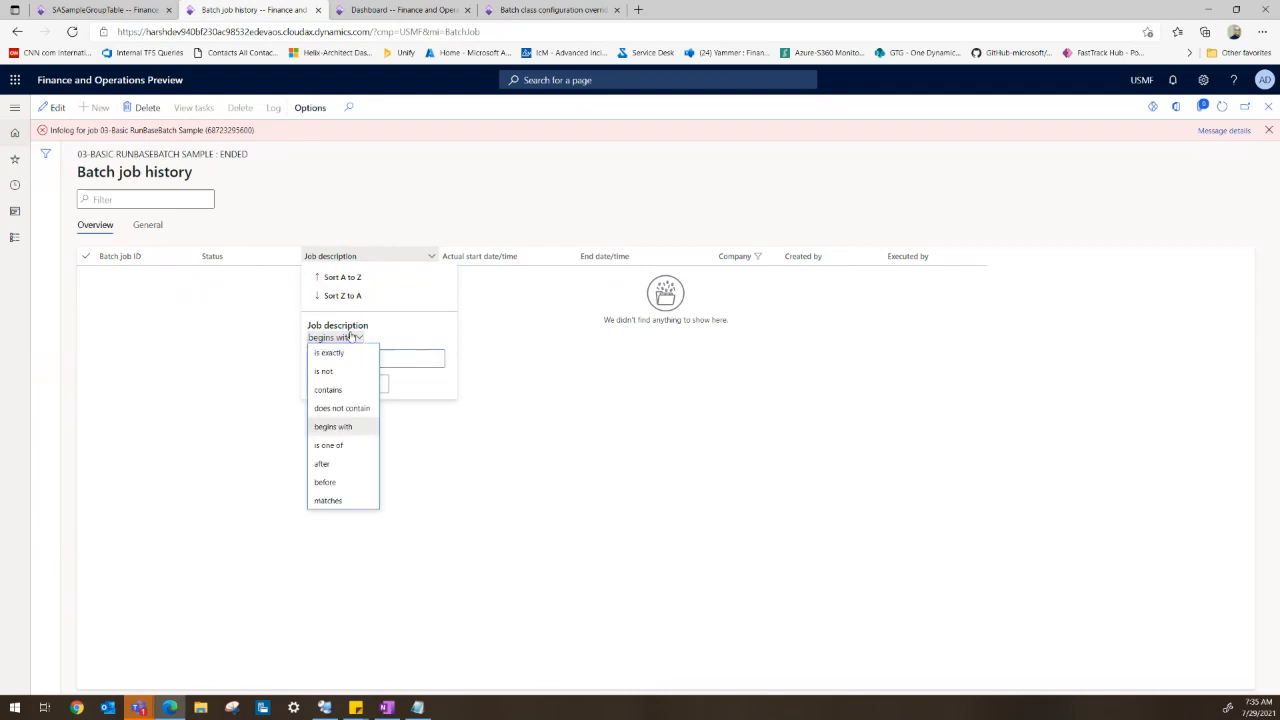
click(333, 389)
click(328, 384)
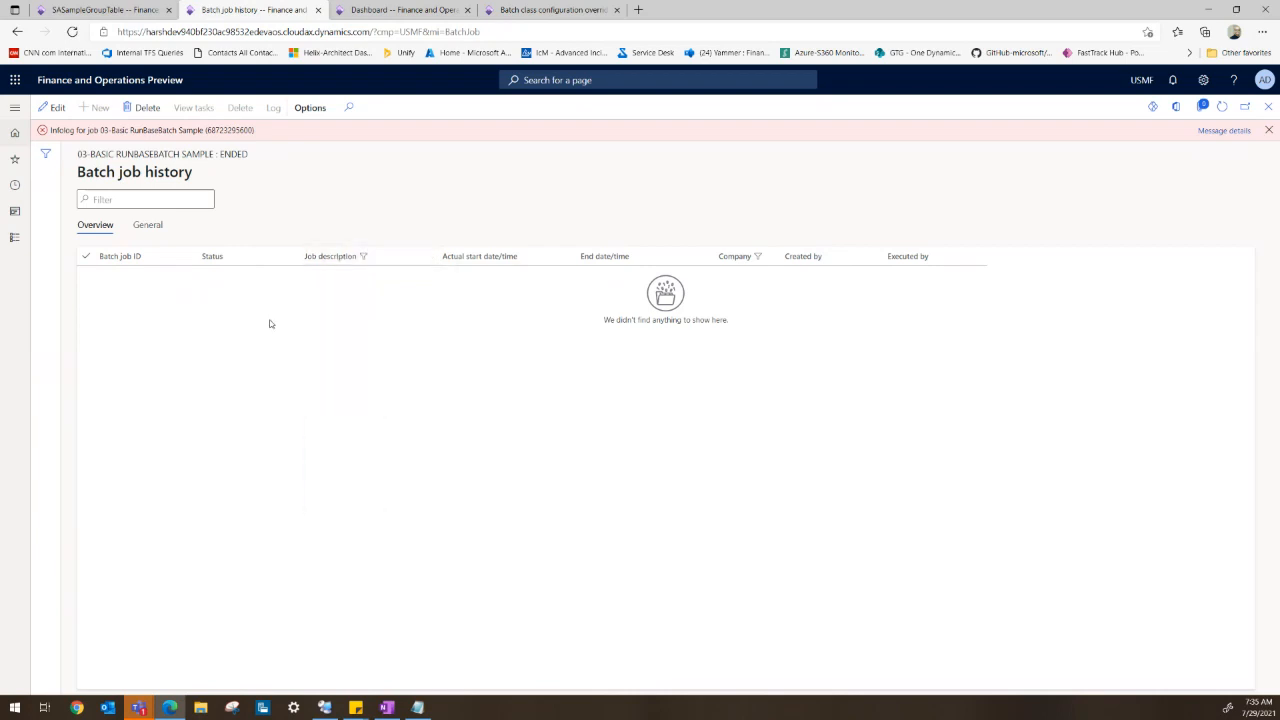
click(1268, 130)
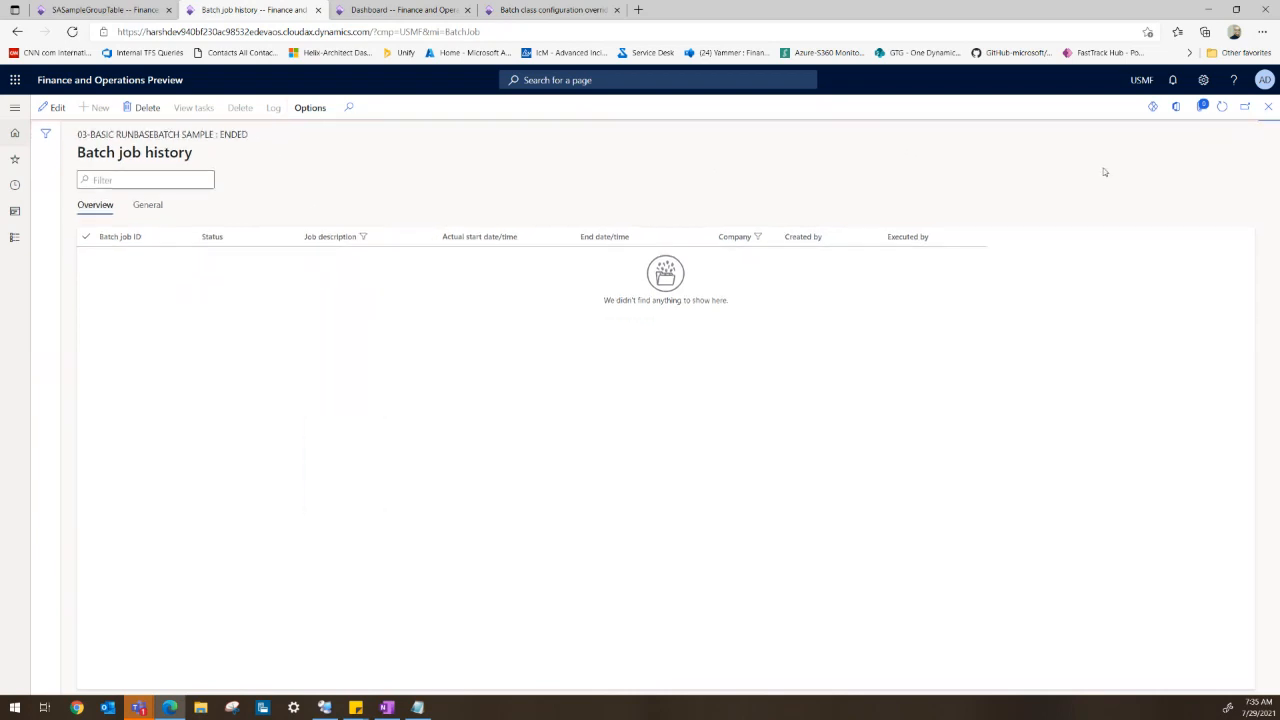
- Open Batch jobs from favourites and filter the job description by the copied 04-Basic RunBaseBatch Sample text
click(363, 13)
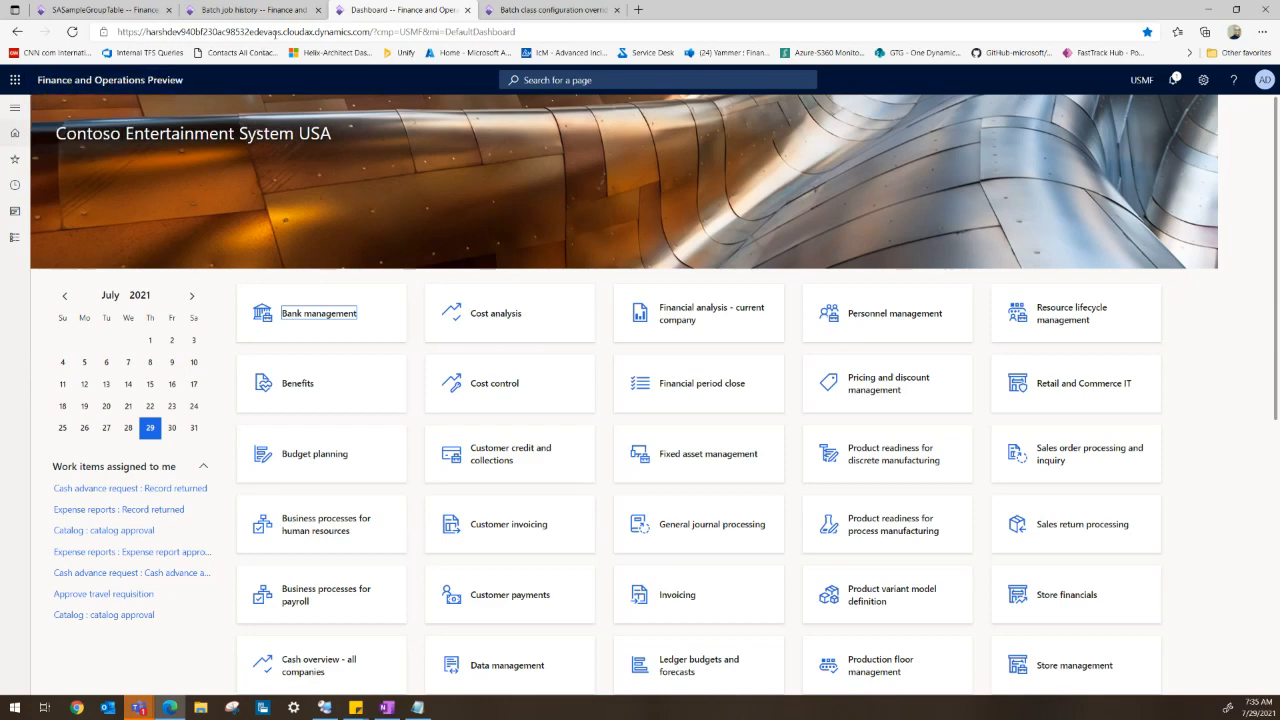
click(247, 11)
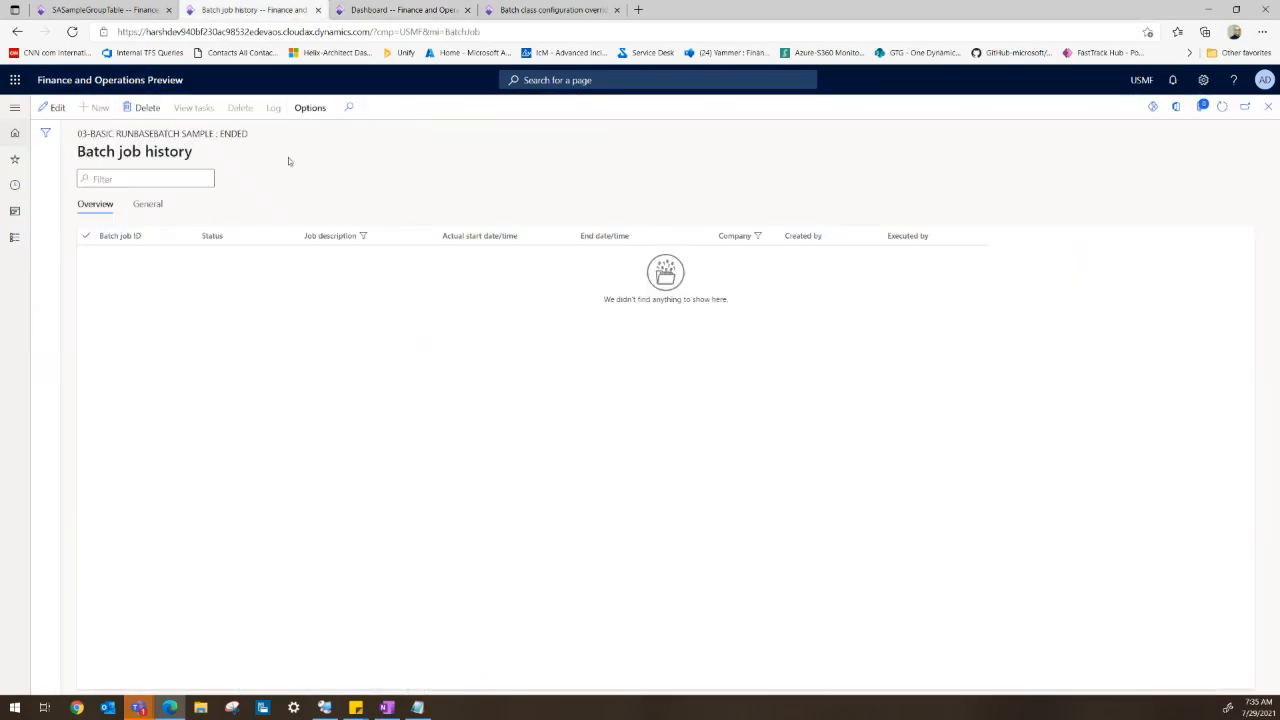
click(1268, 106)
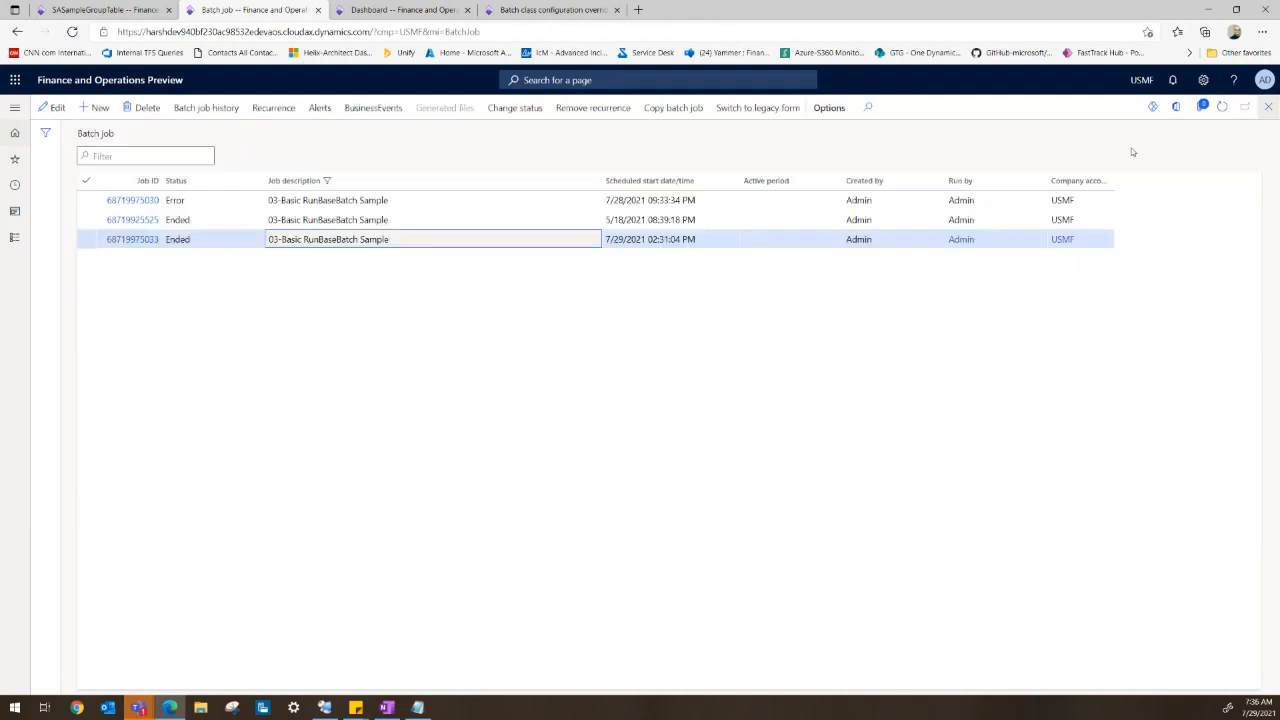
click(1269, 107)
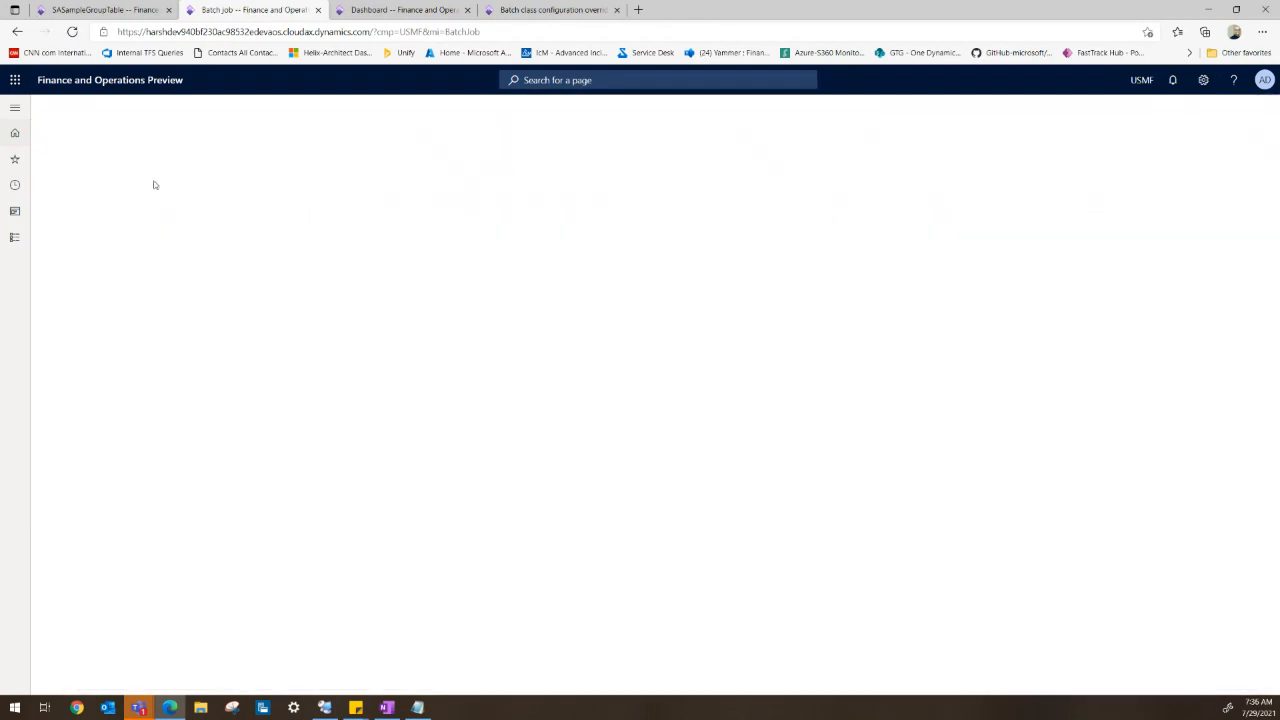
click(15, 109)
click(55, 188)
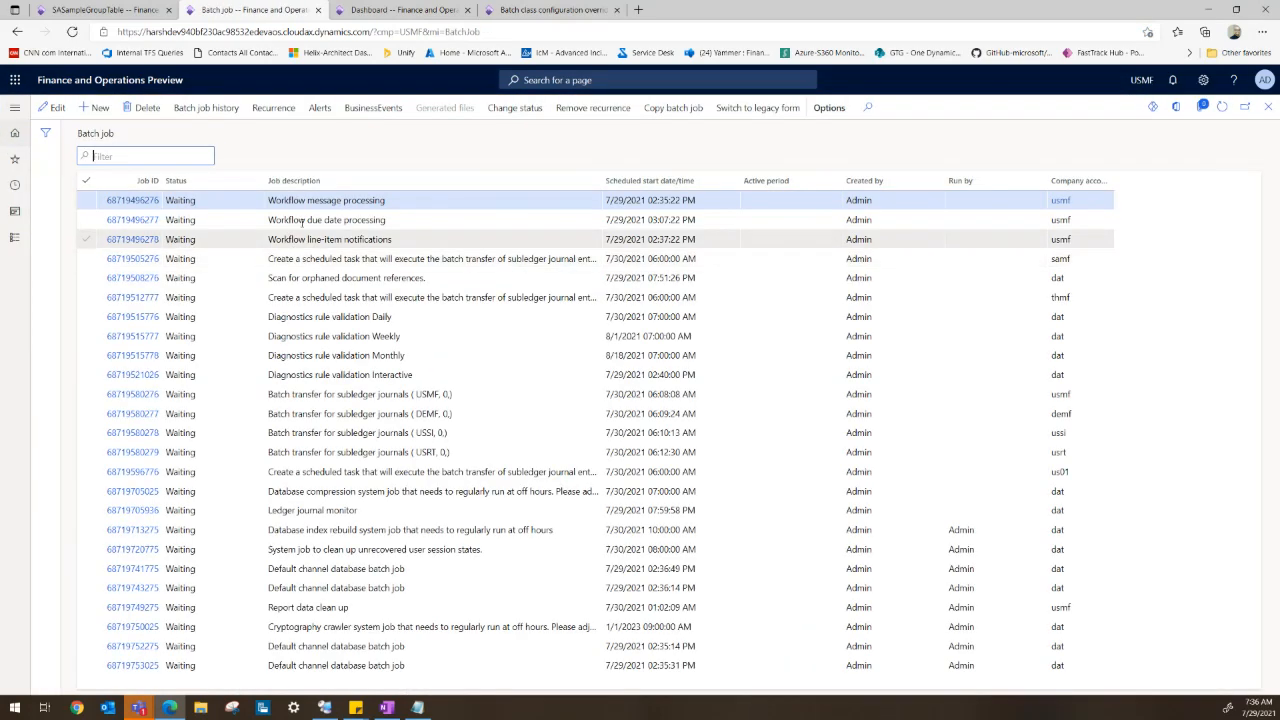
click(294, 181)
text(04-Basic RunBase)
click(289, 308)
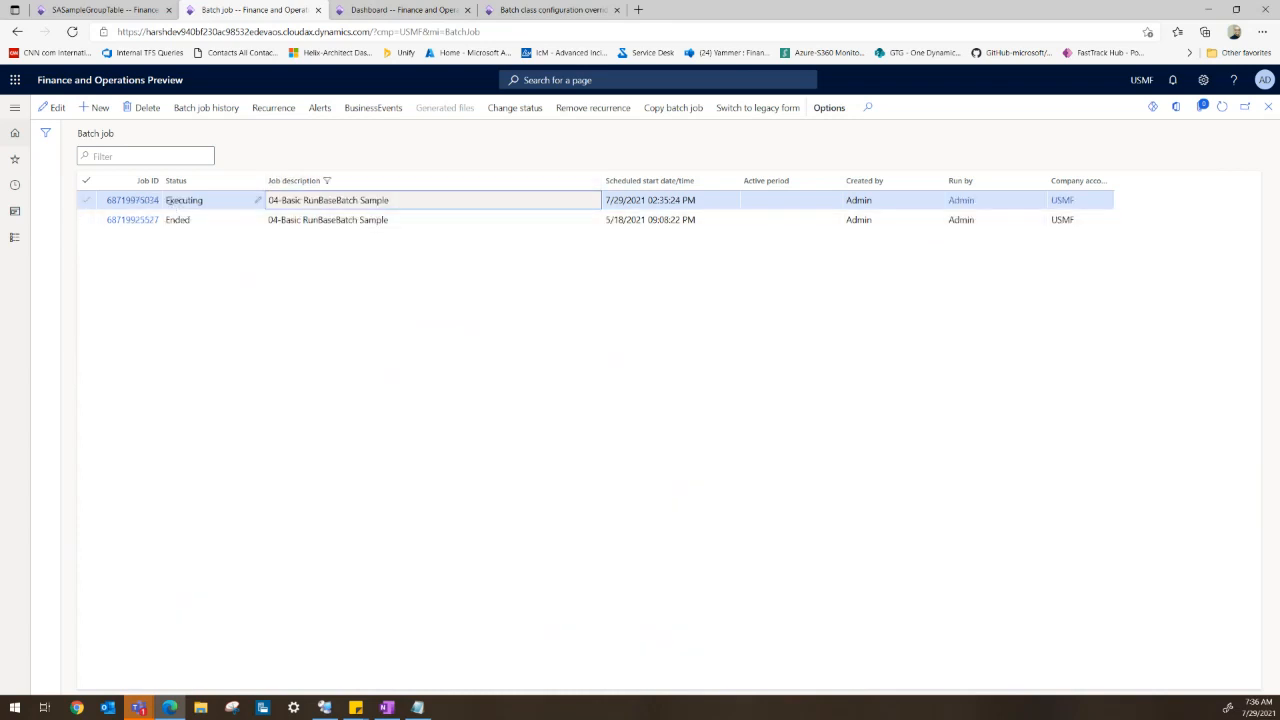
- Refresh the SASampleGroupTable and open the executing 04-Basic RunBaseBatch Sample job's details
click(117, 9)
click(1219, 110)
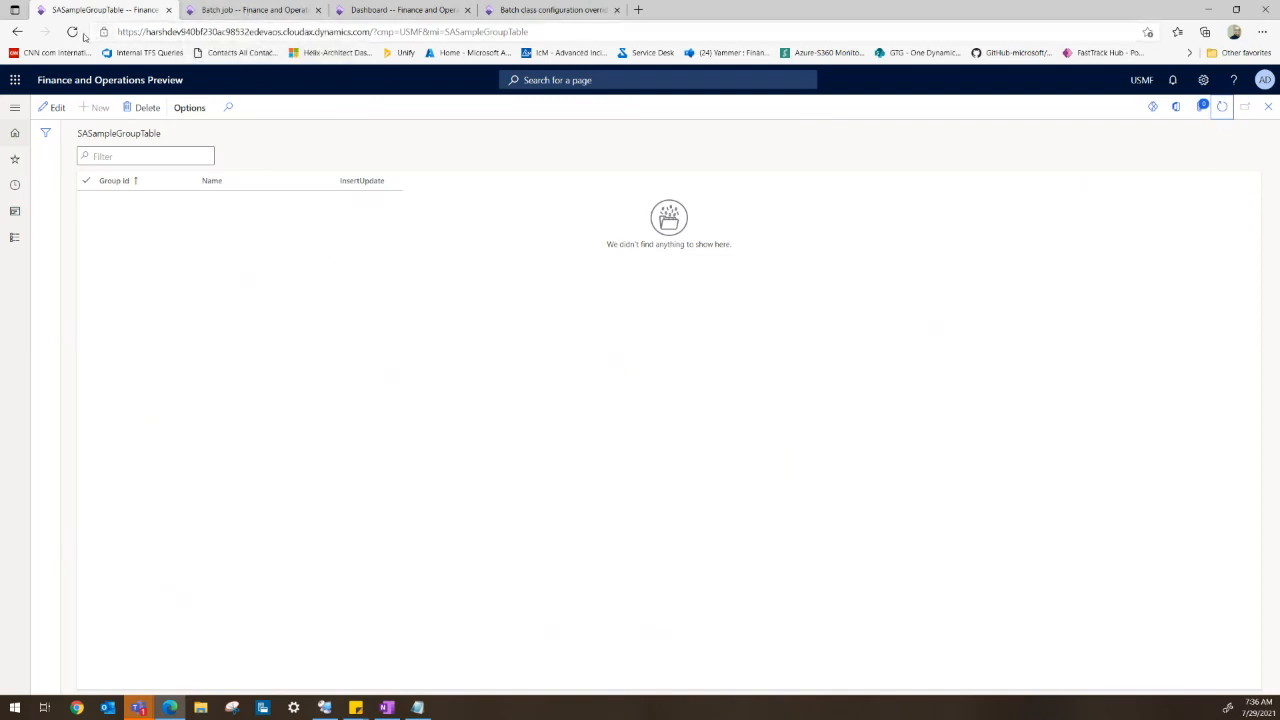
click(252, 12)
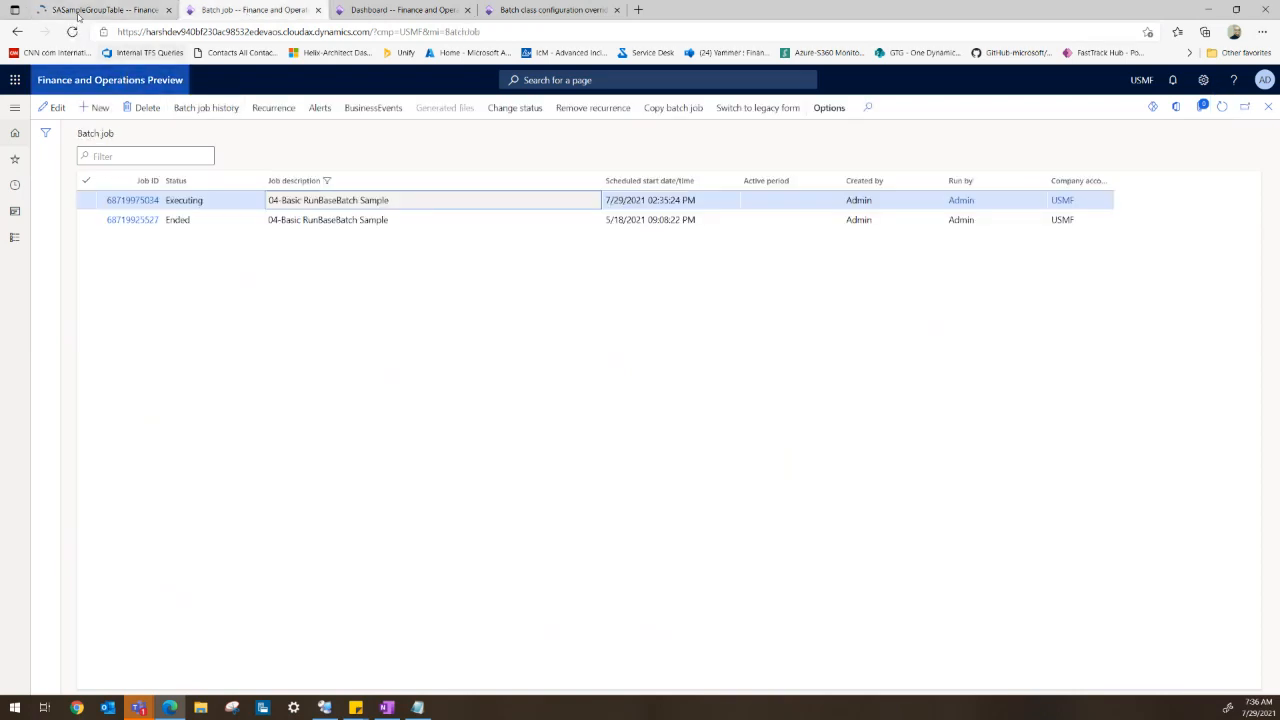
click(98, 12)
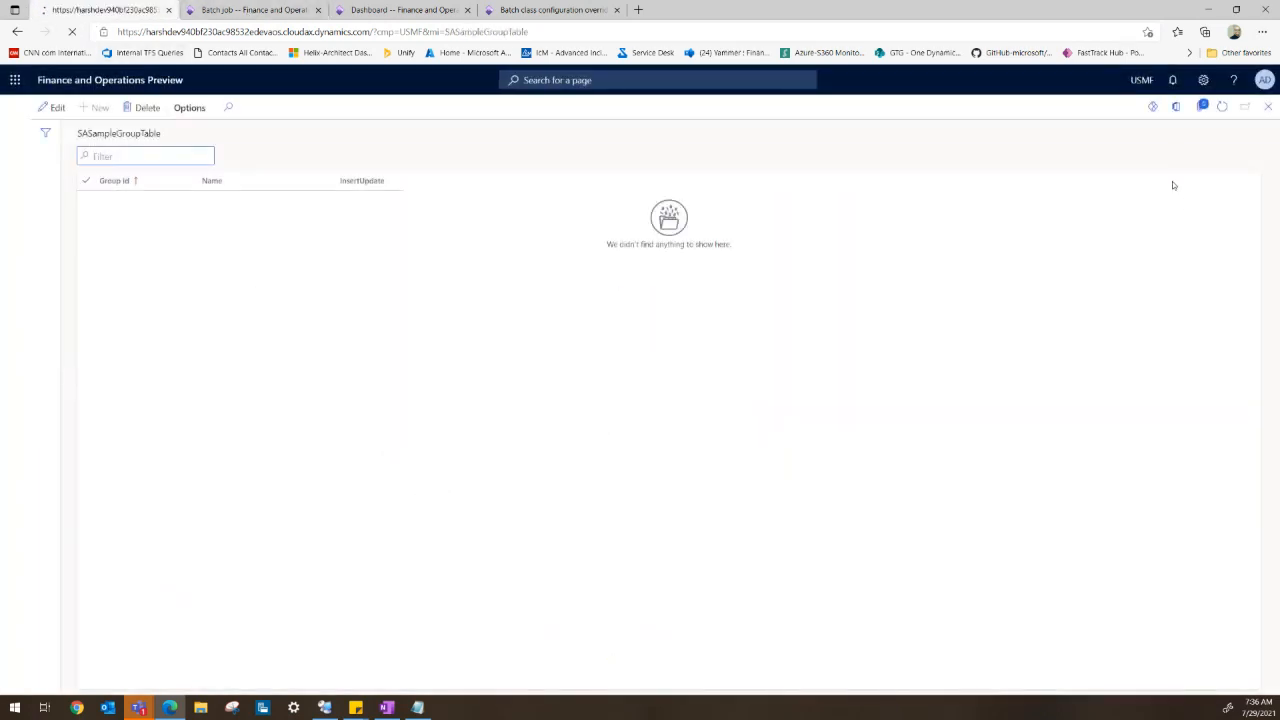
click(252, 14)
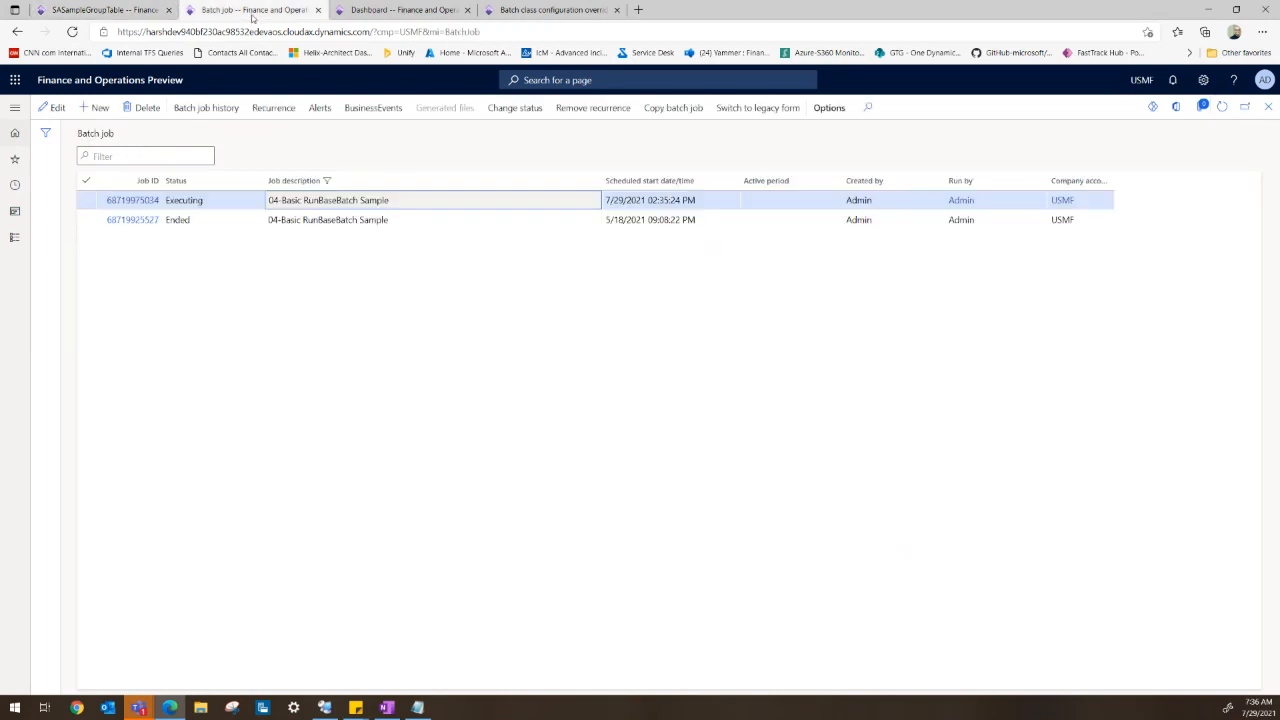
click(116, 200)
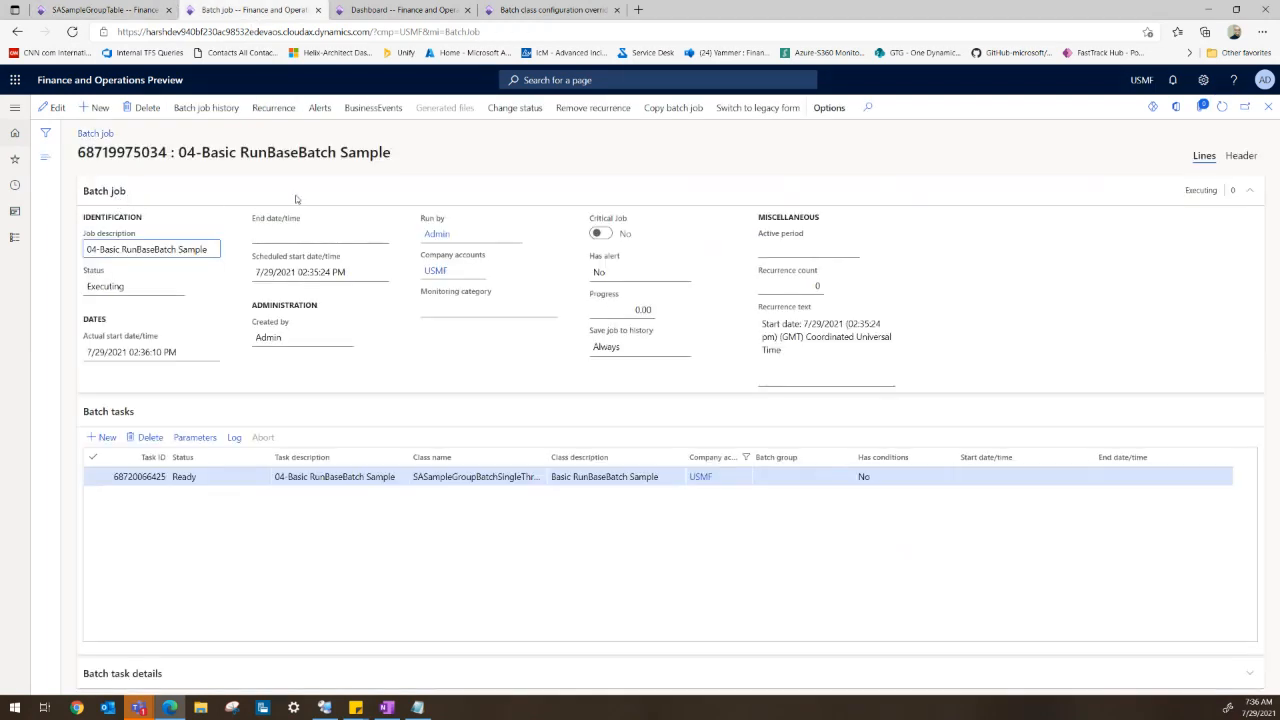
click(1222, 106)
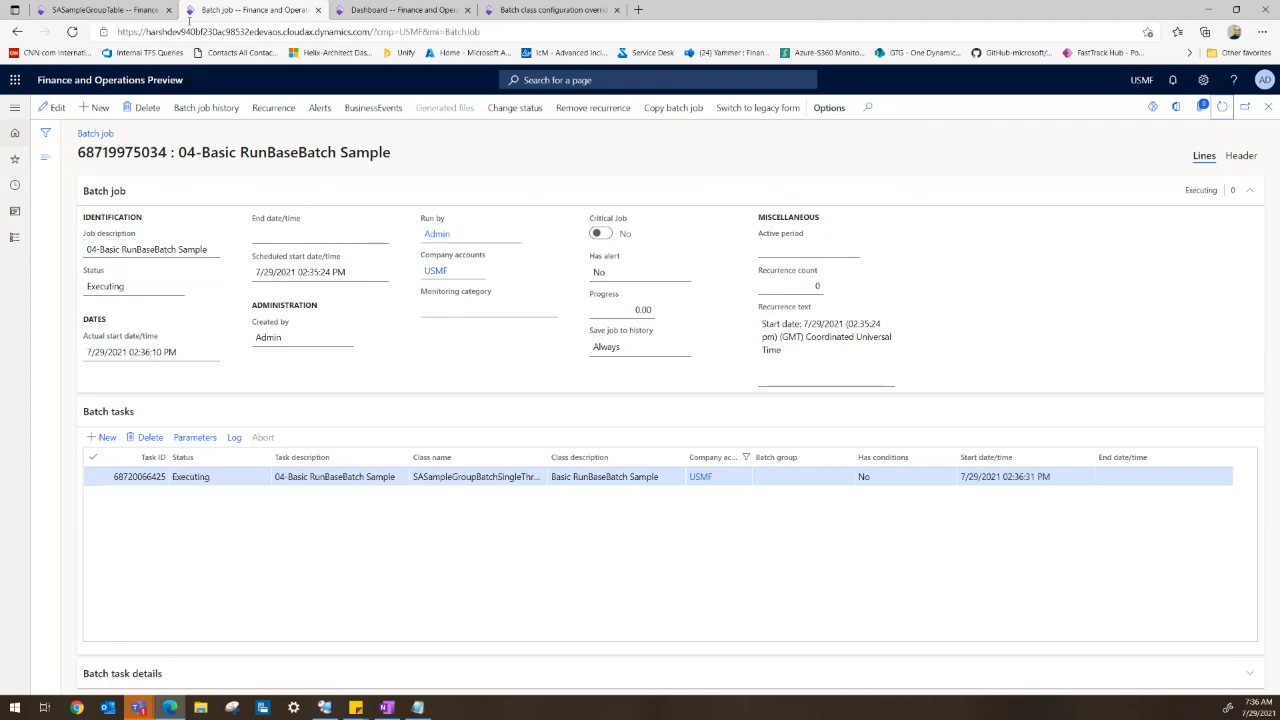
- Refresh the batch job and the SASampleGroupTable to monitor the job's progress
click(118, 12)
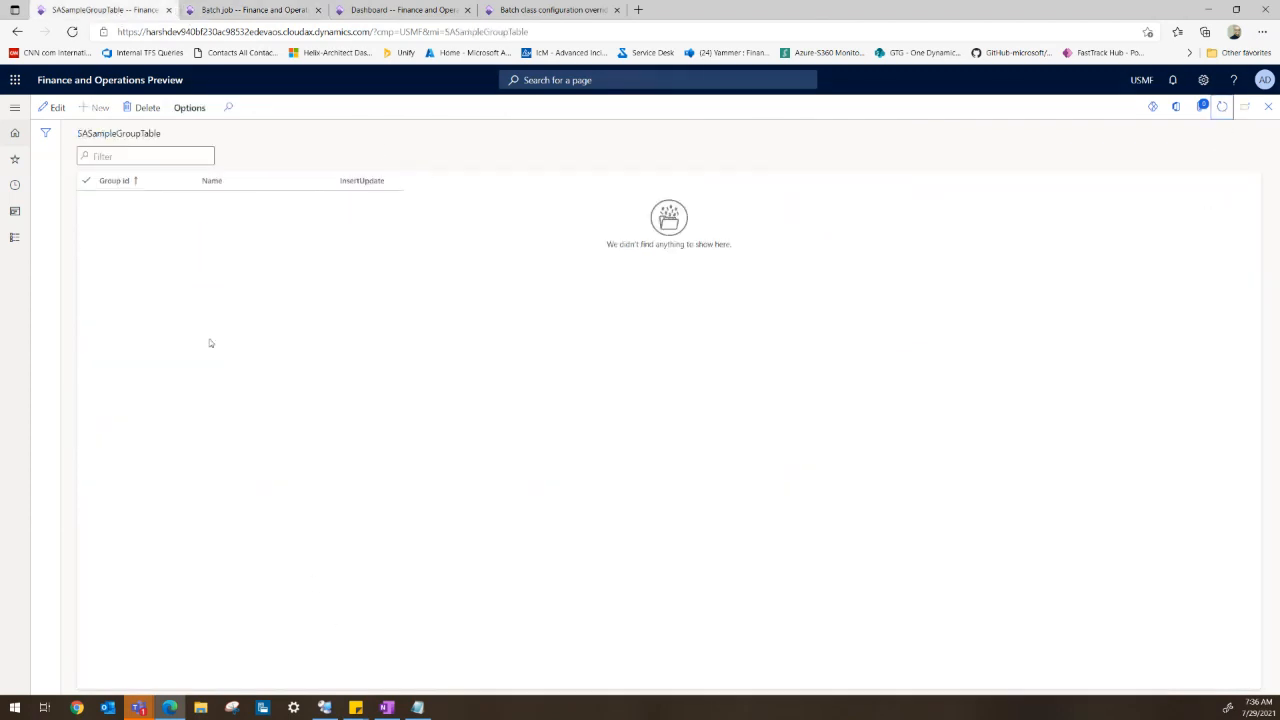
click(229, 11)
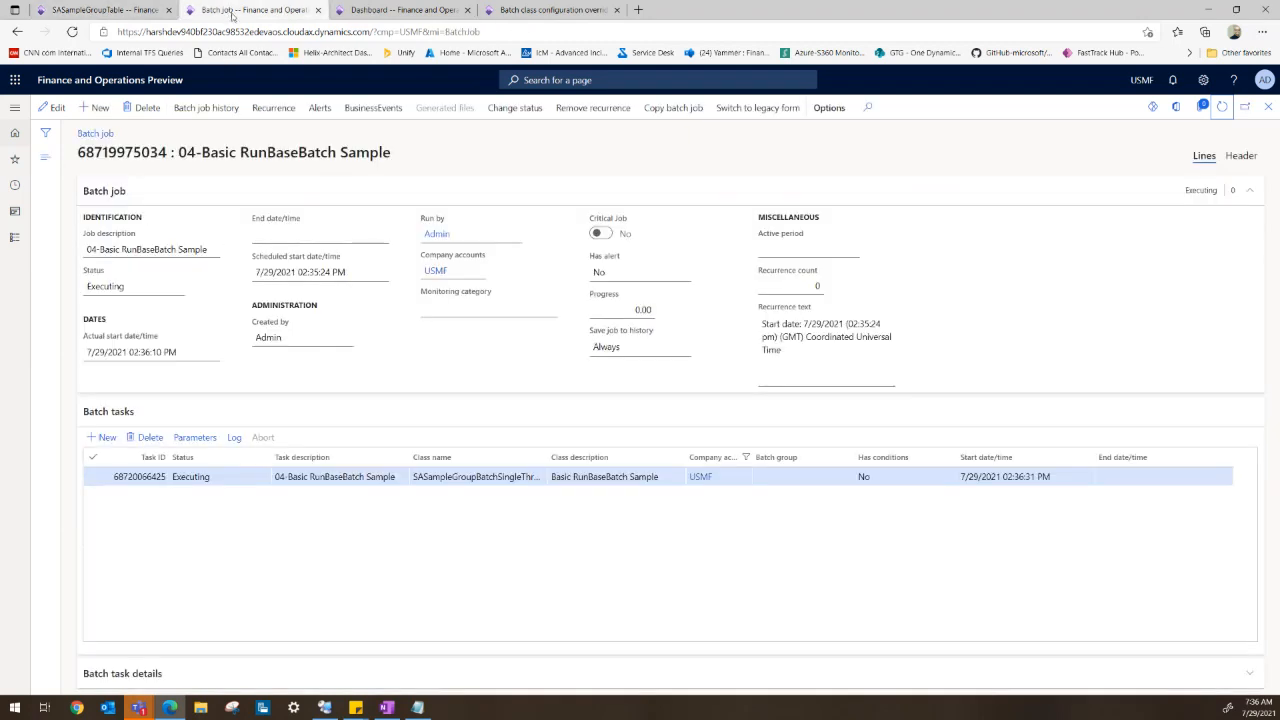
click(1222, 107)
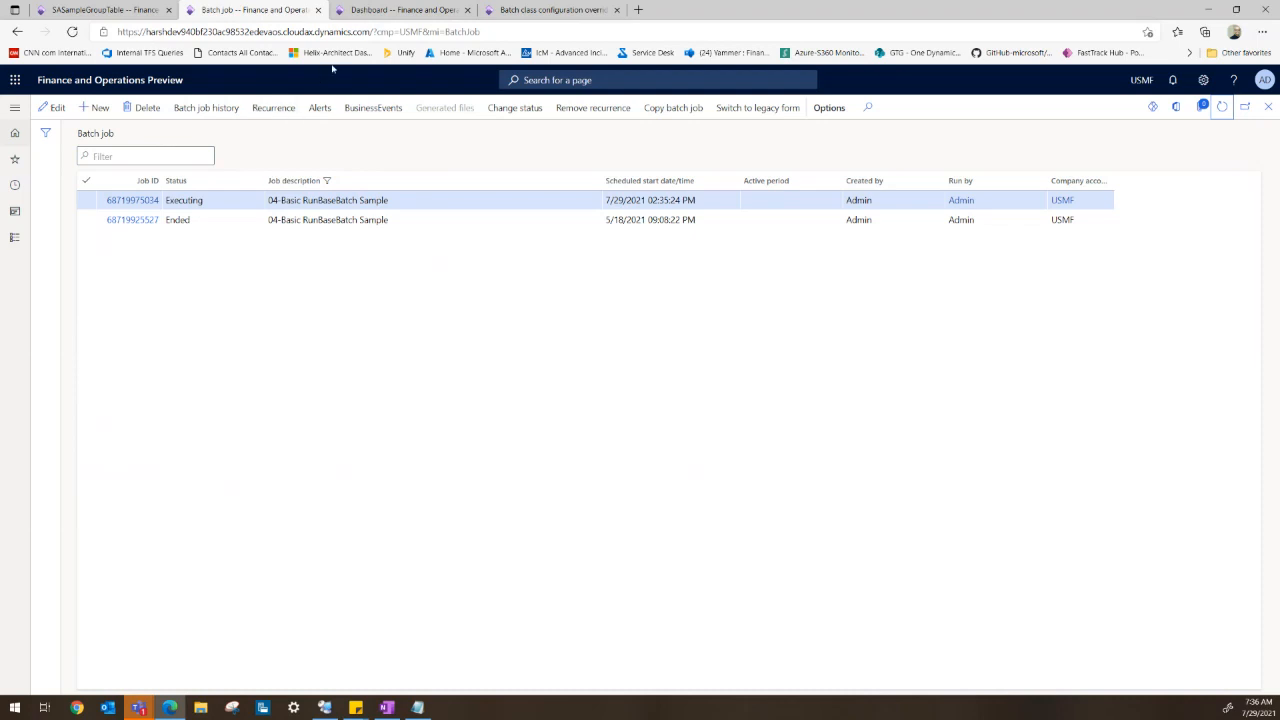
click(115, 11)
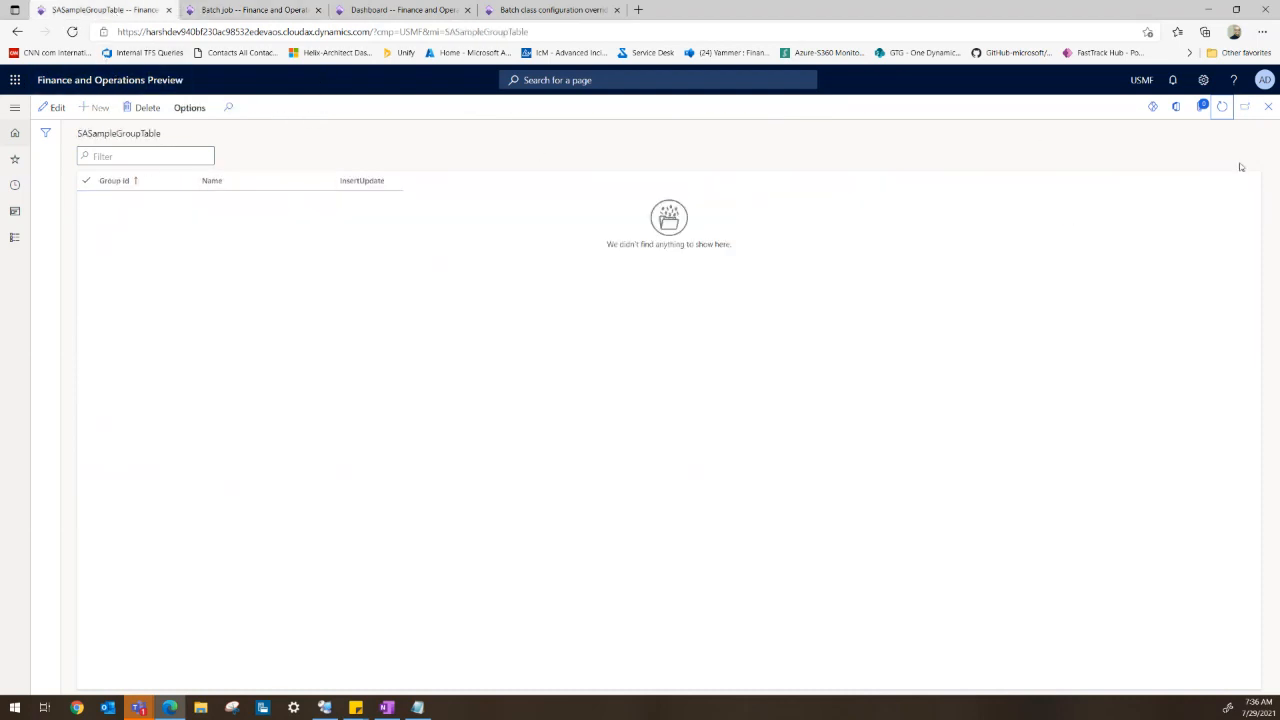
click(1222, 107)
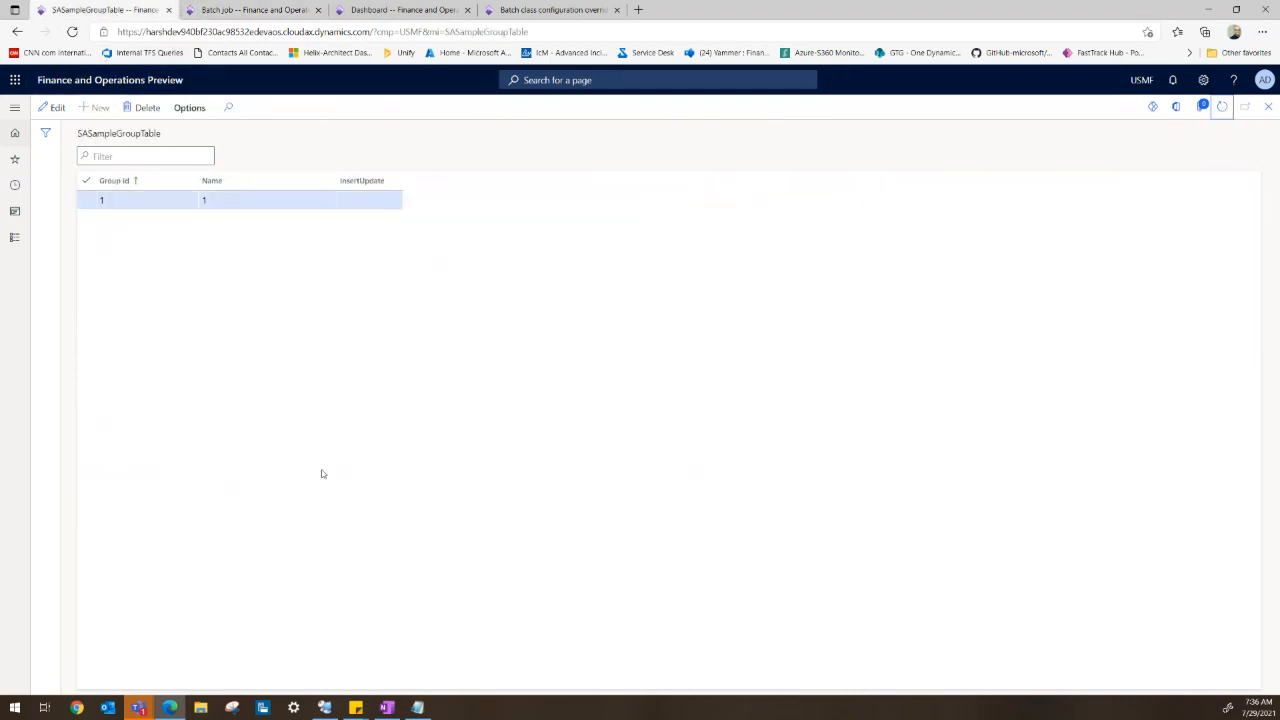
- Switch to the remote server's Services console and stop the SQL Server (MSSQLSERVER) service
click(326, 707)
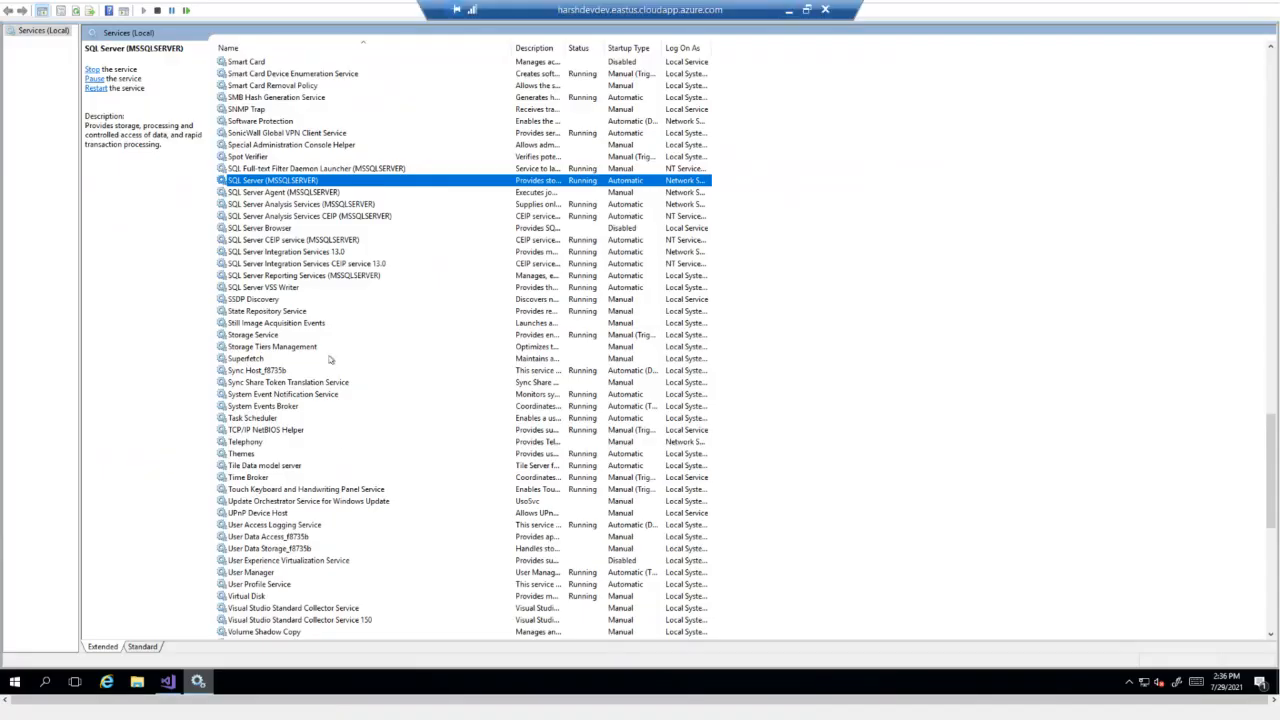
right_click(288, 183)
click(316, 203)
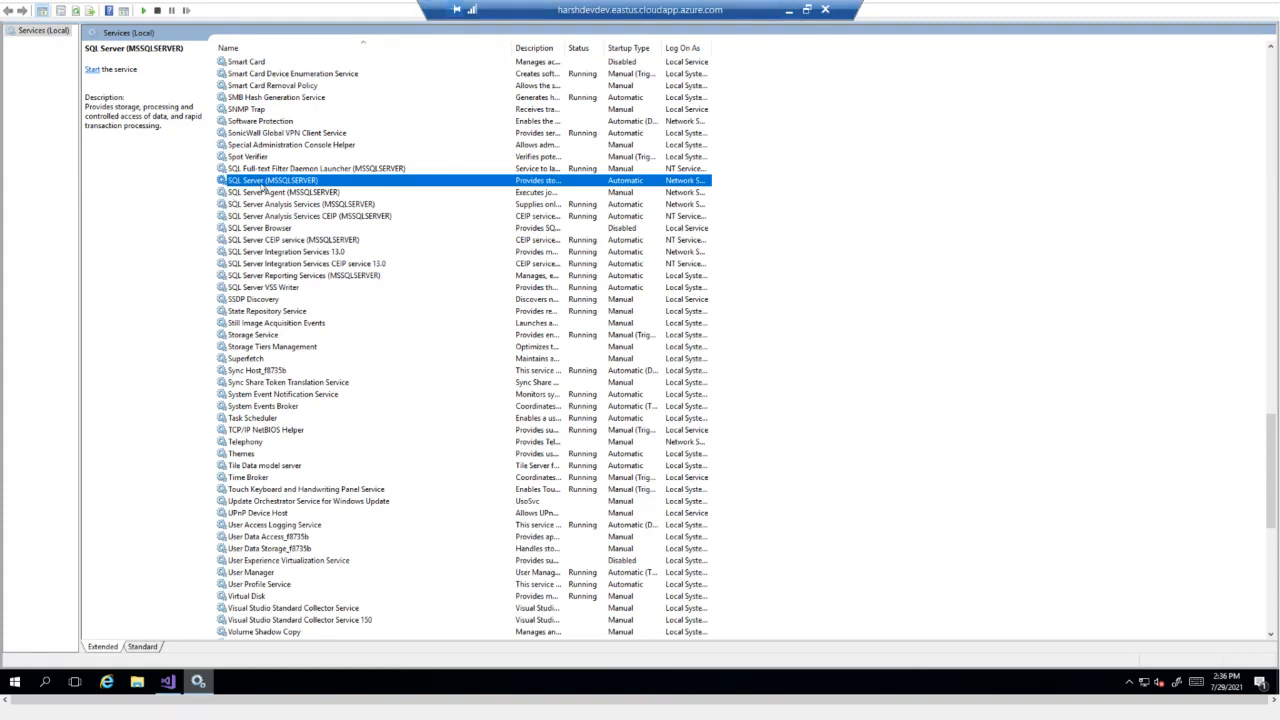
- Start the SQL Server (MSSQLSERVER) service again
right_click(262, 183)
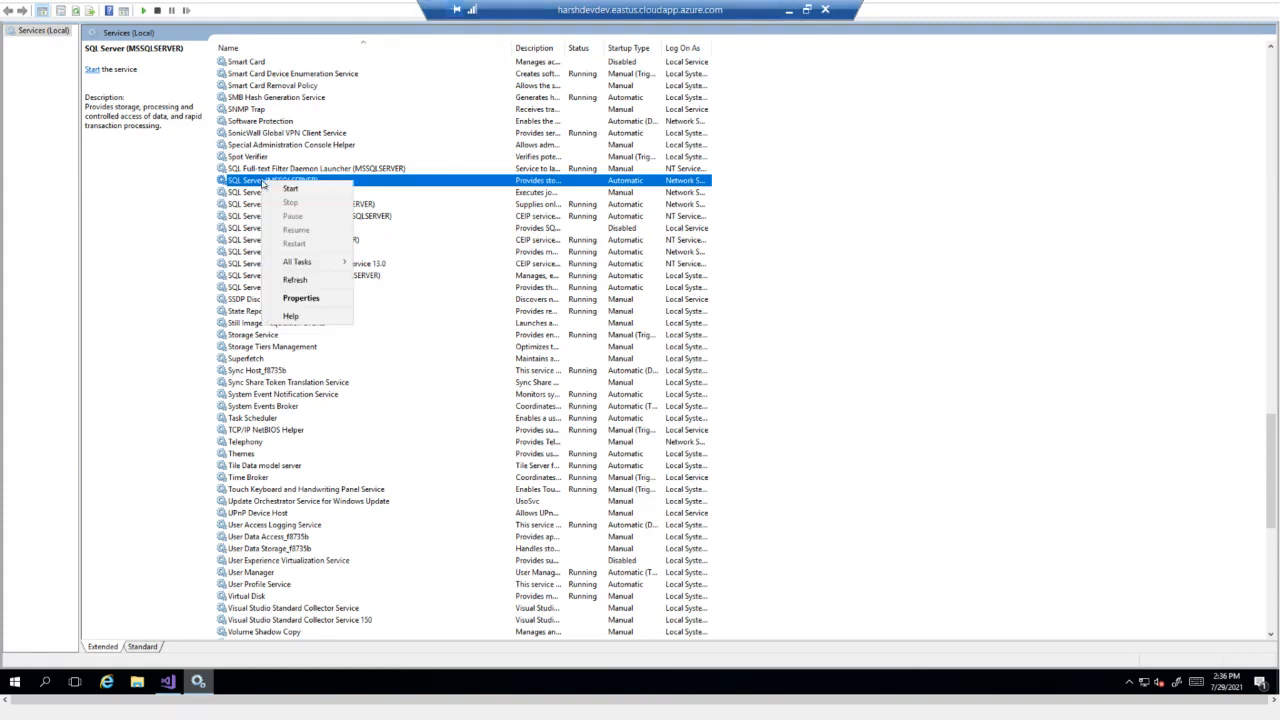
click(296, 189)
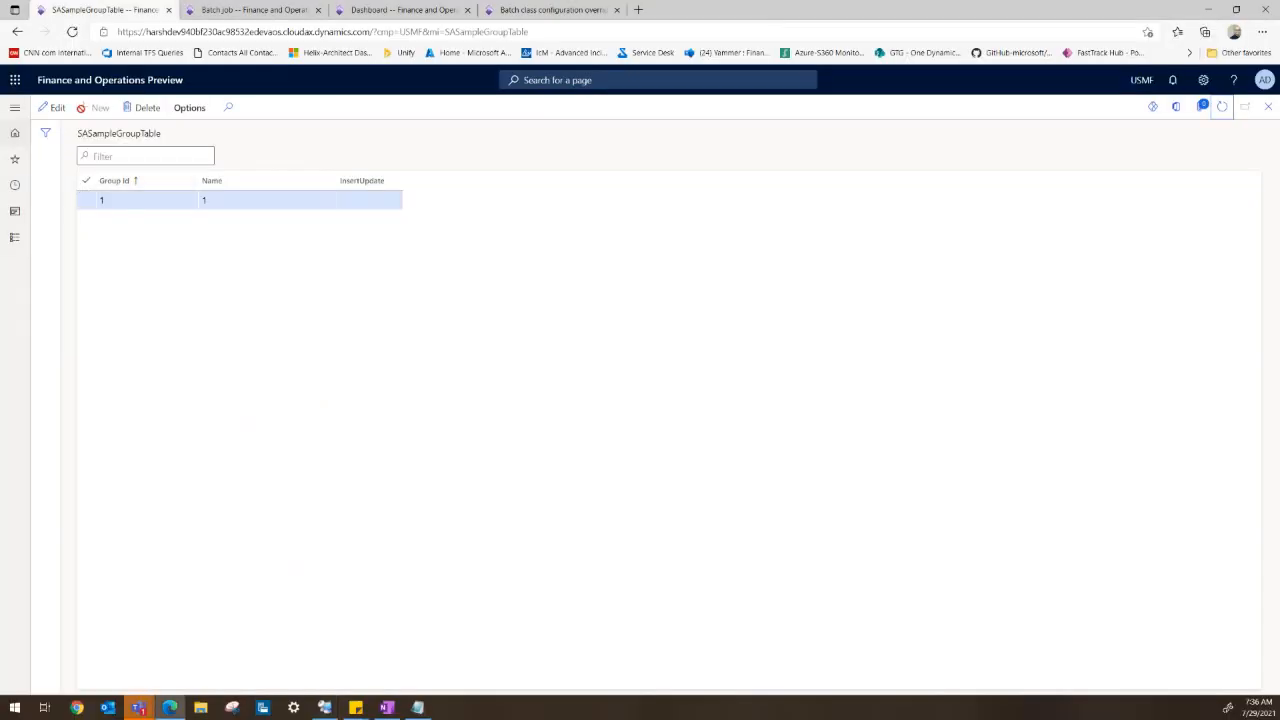
click(72, 32)
- Reload the Batch job and Dashboard pages in the browser
click(253, 10)
click(73, 33)
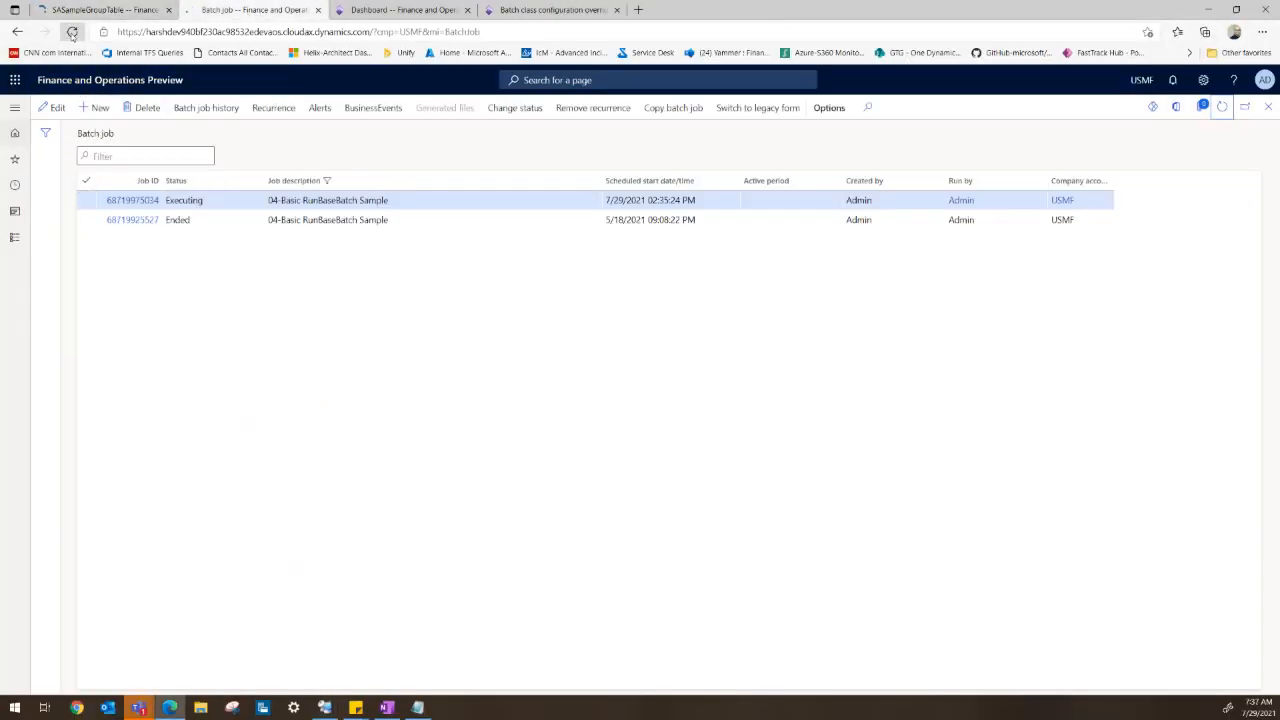
click(370, 14)
click(72, 32)
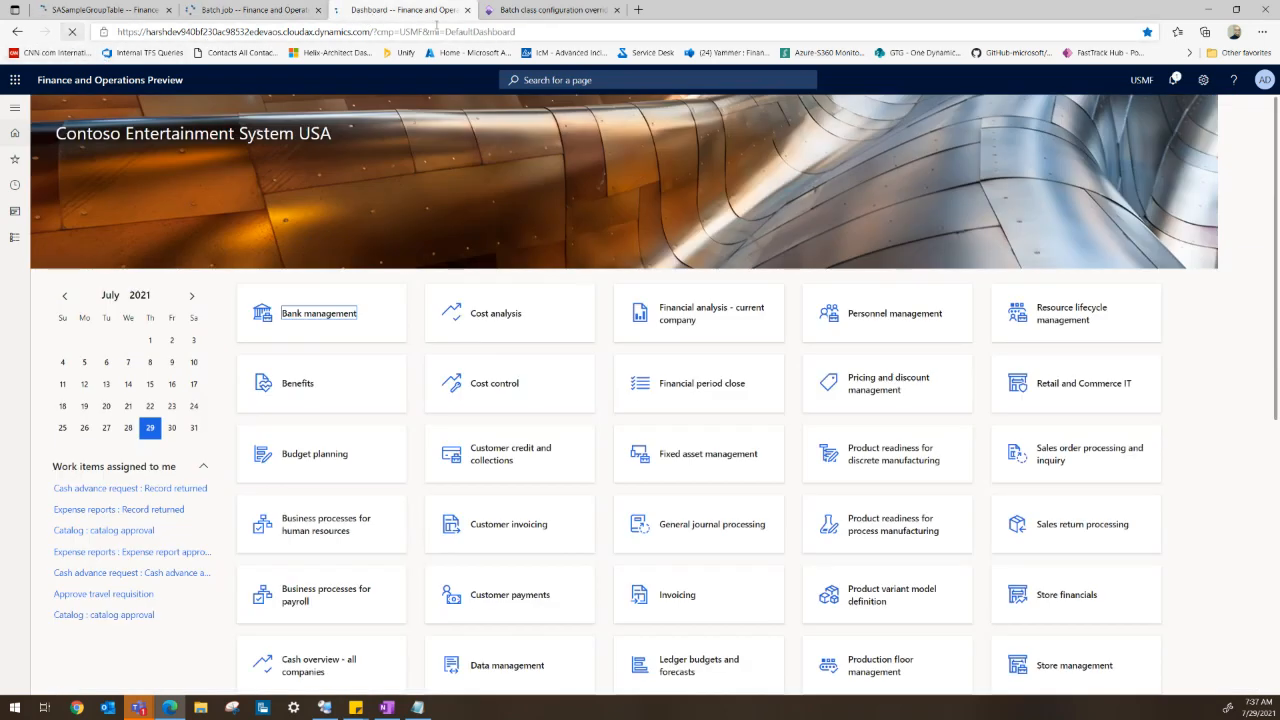
- Return to the Batch job page and filter the job description by 04-Basic RunBaseBatch Sample
key(ctrl+Tab)
click(72, 32)
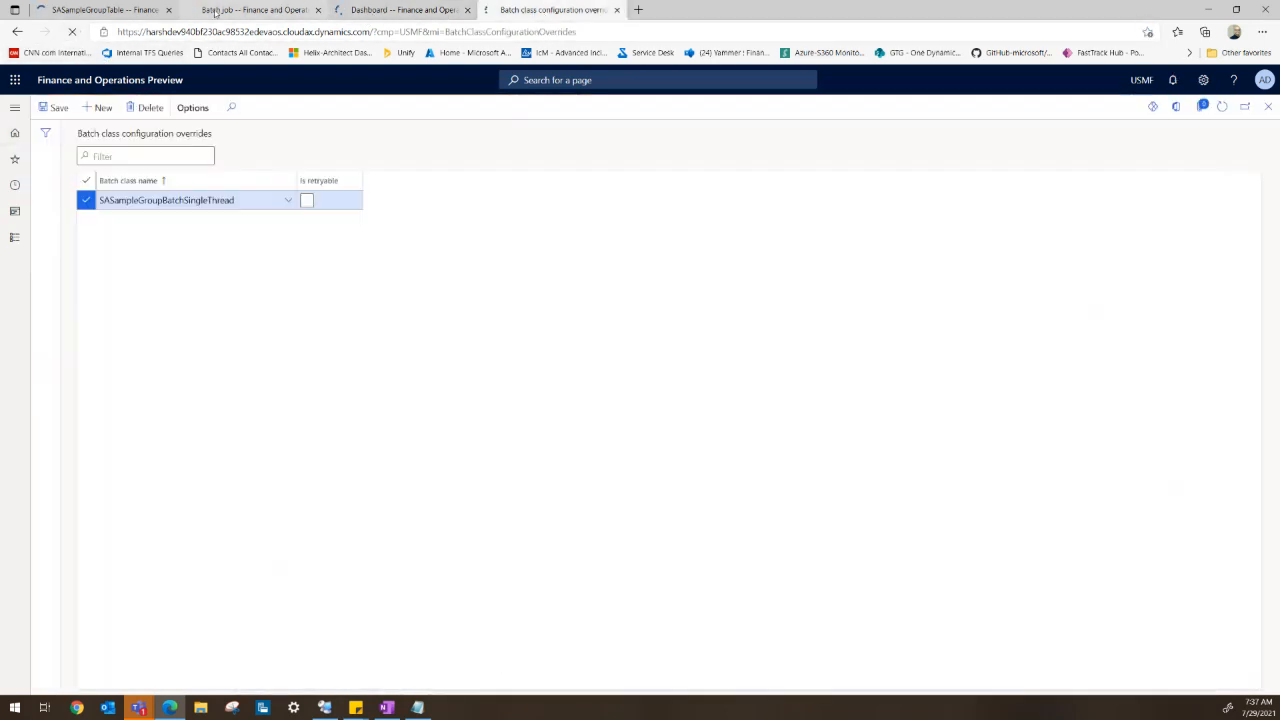
key(ctrl+2)
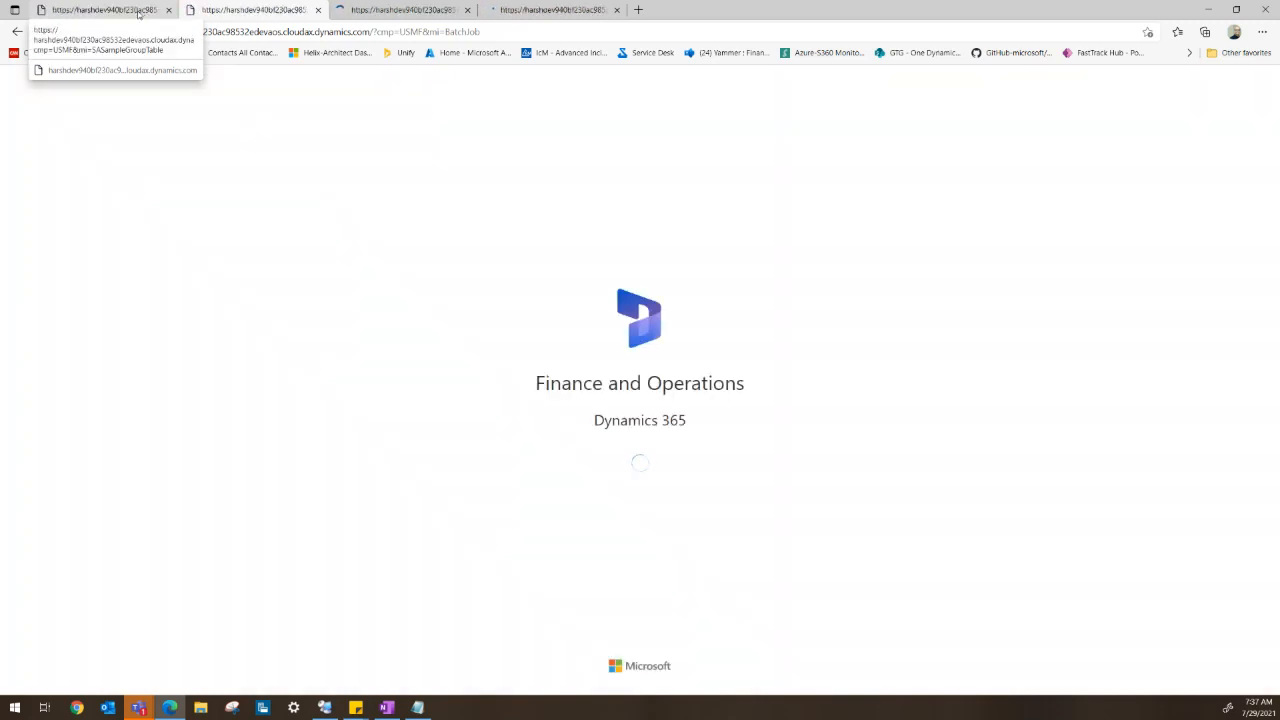
click(145, 12)
click(245, 10)
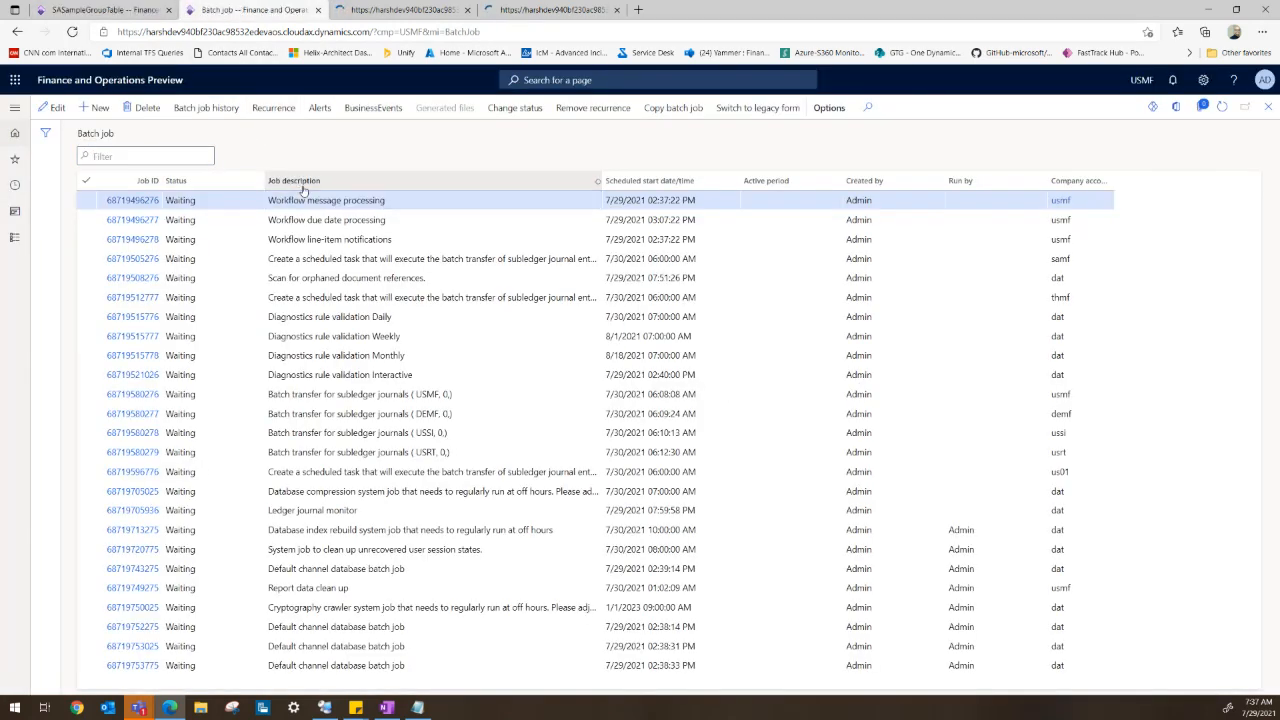
click(303, 190)
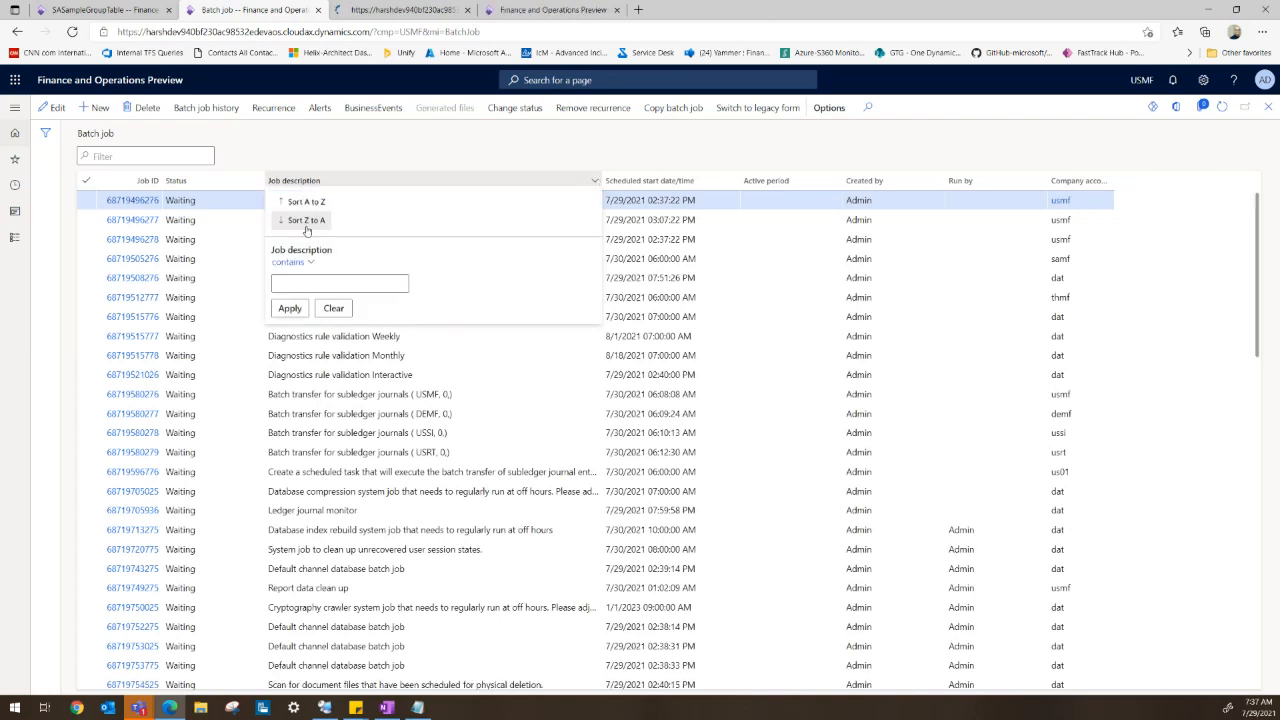
text(04-Basic RunBa)
click(301, 308)
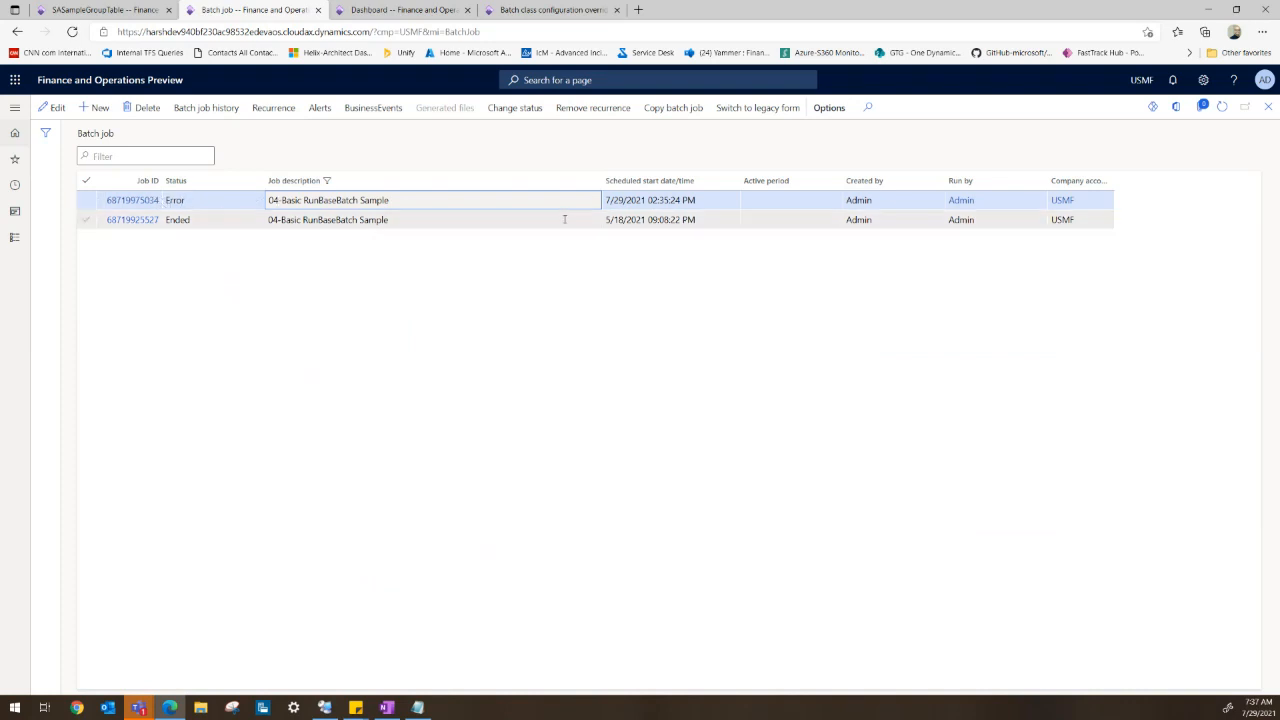
- Open the errored job's batch job history and view its log message details
click(128, 200)
click(208, 110)
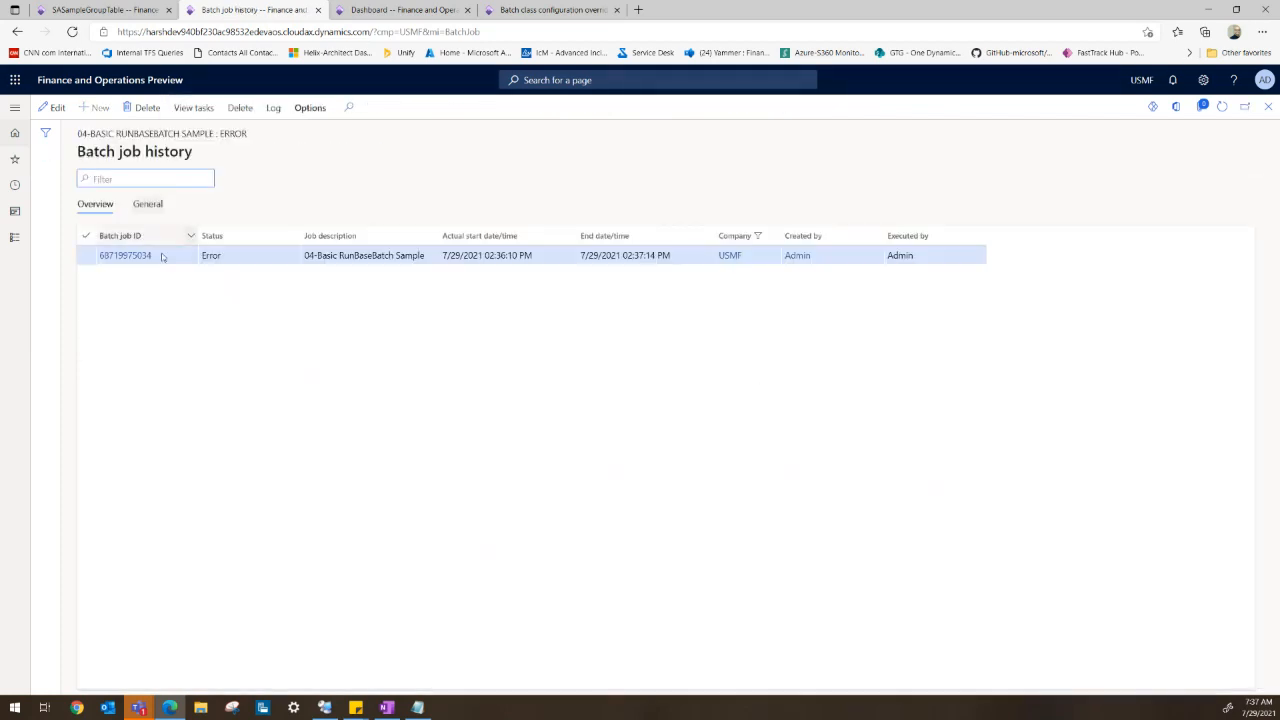
click(272, 110)
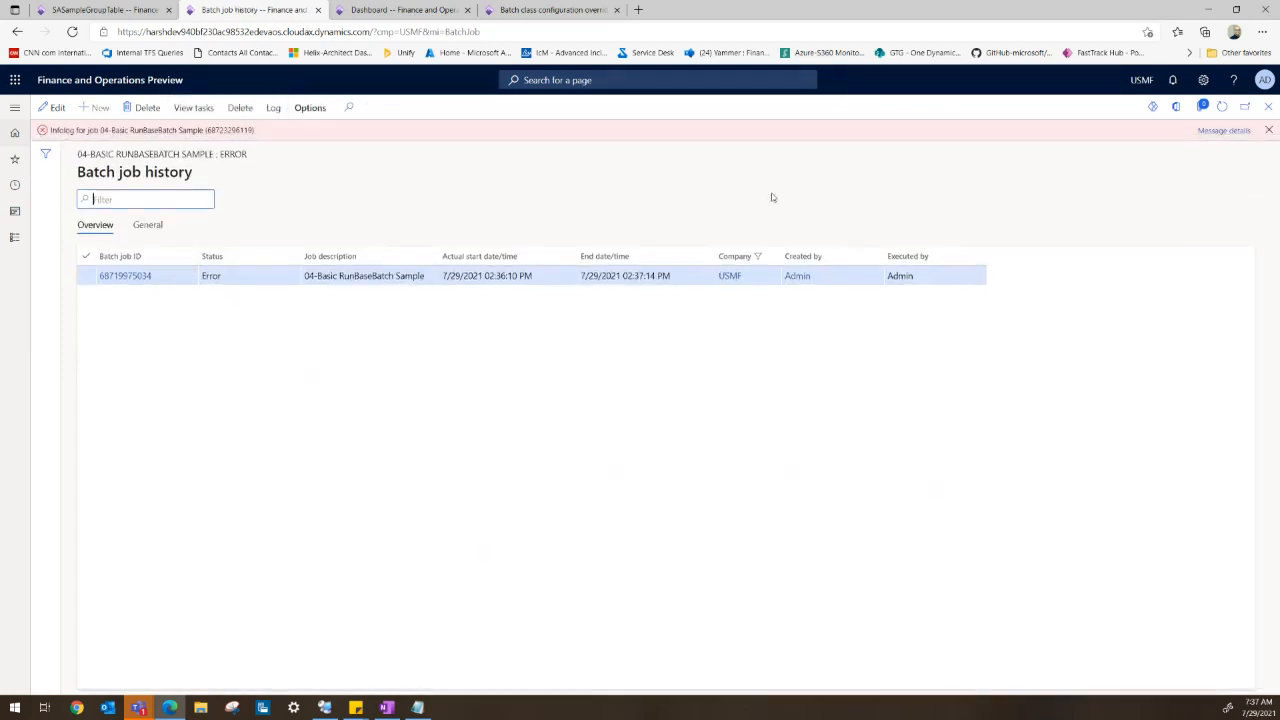
click(1225, 130)
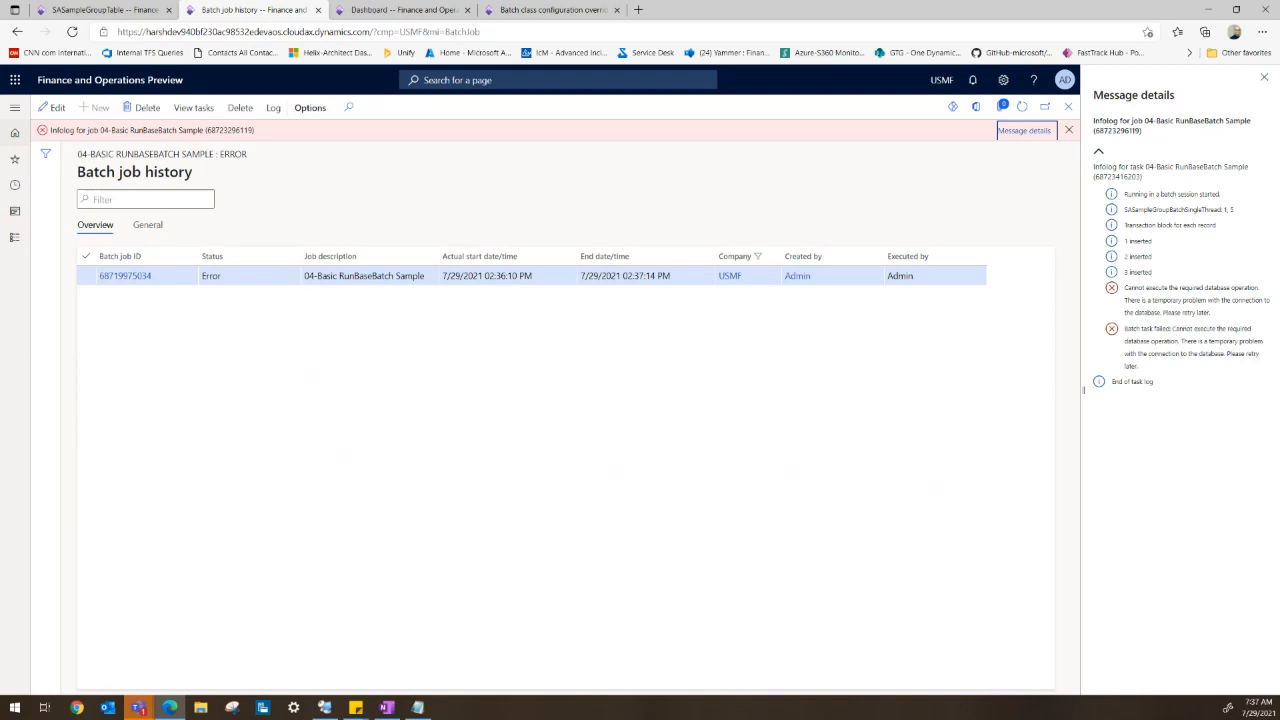
- Try to enable Is retryable for the SASampleGroupBatchSingleThread override and save, then clear the checkbox and dismiss the message
click(509, 12)
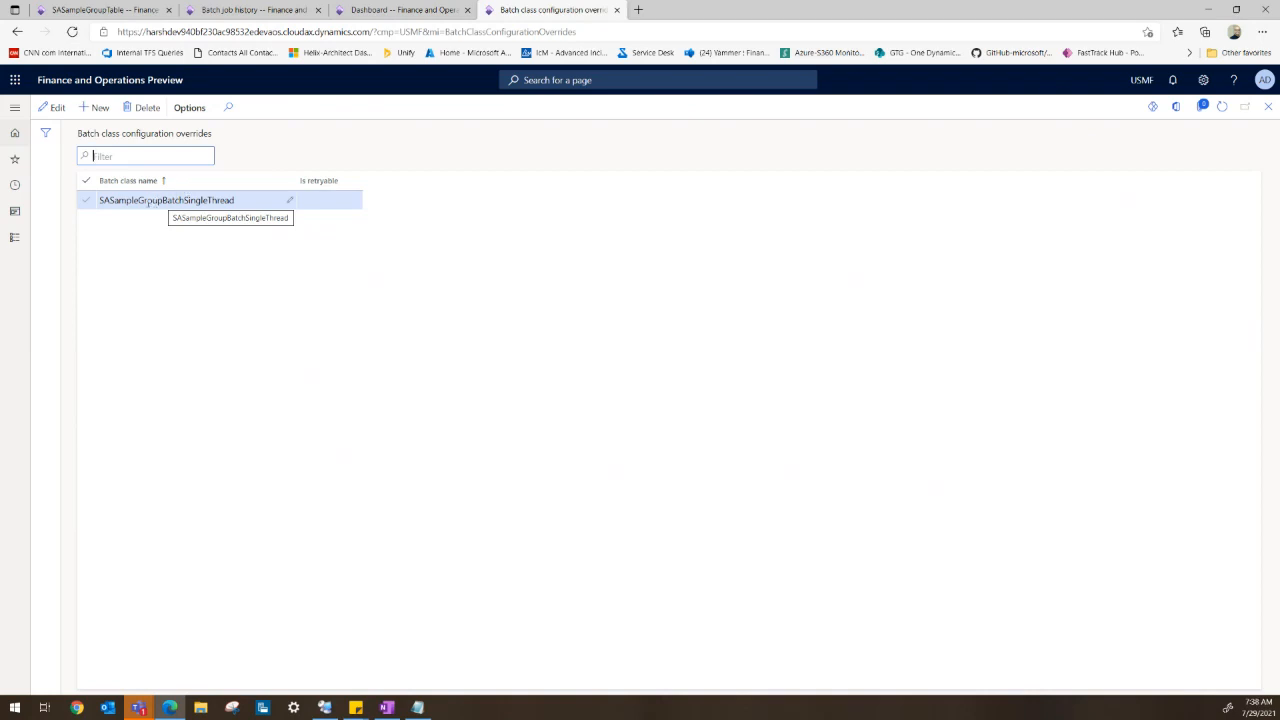
click(52, 107)
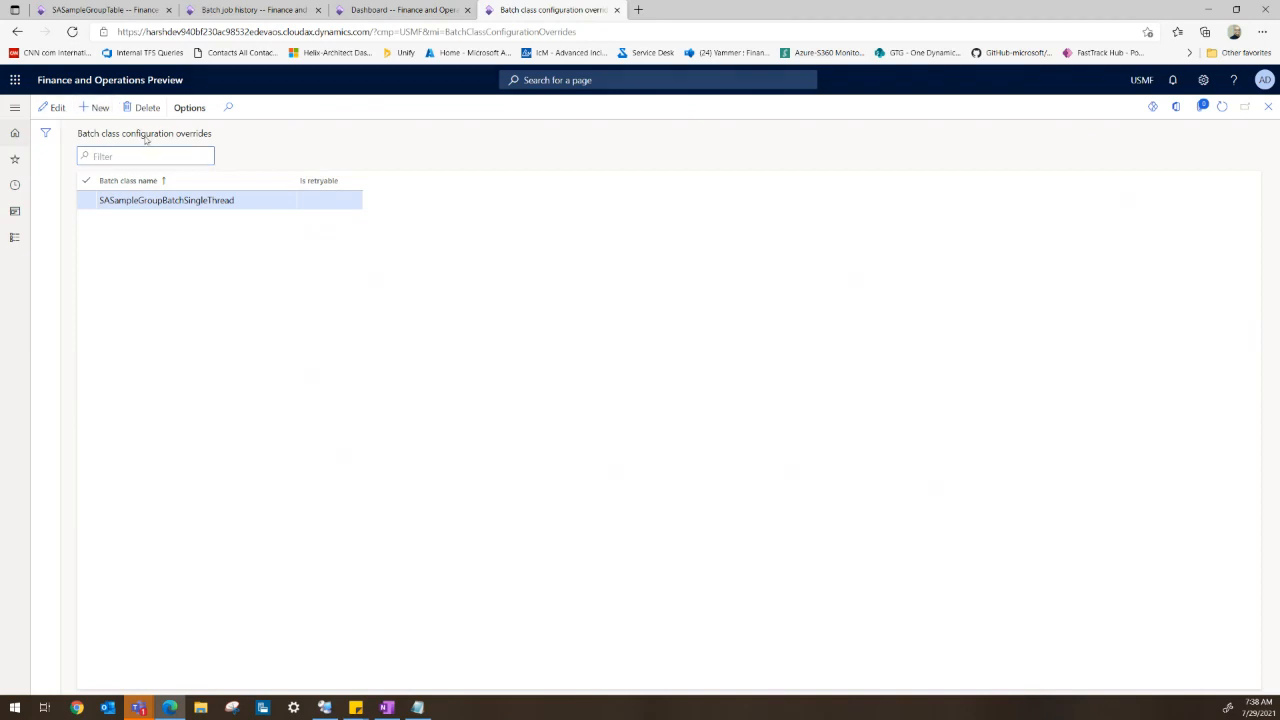
click(306, 200)
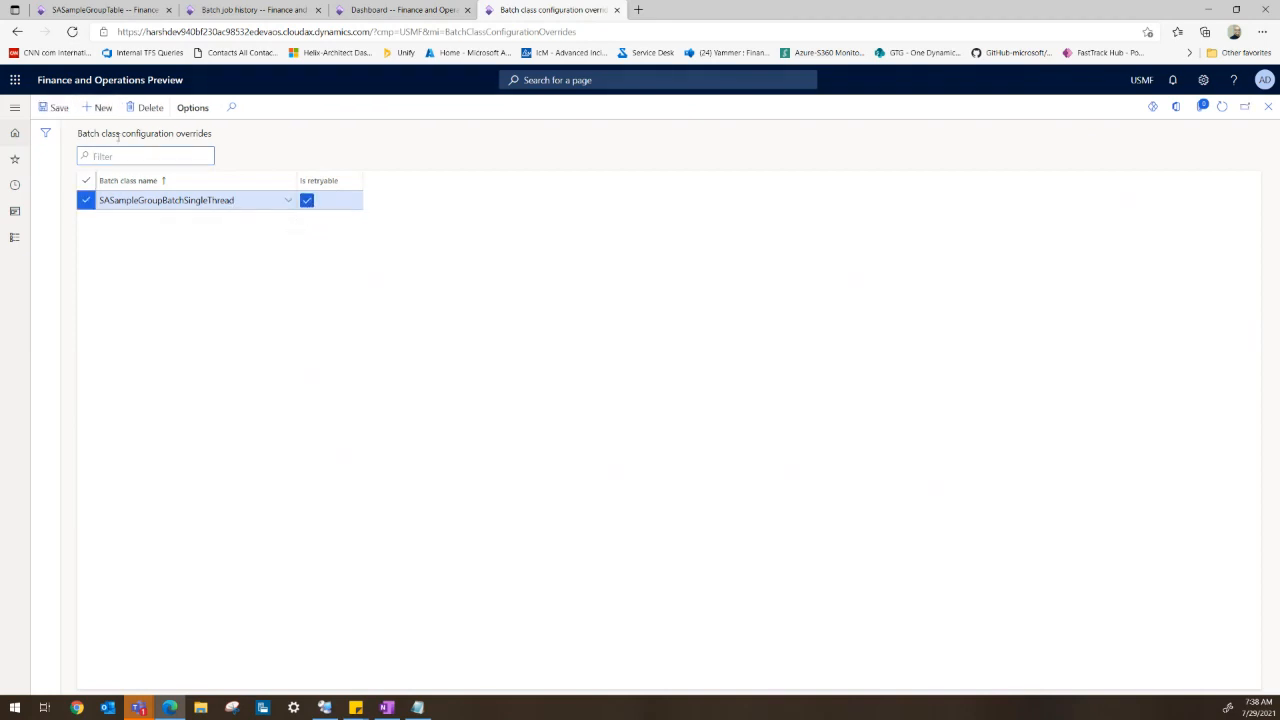
click(57, 109)
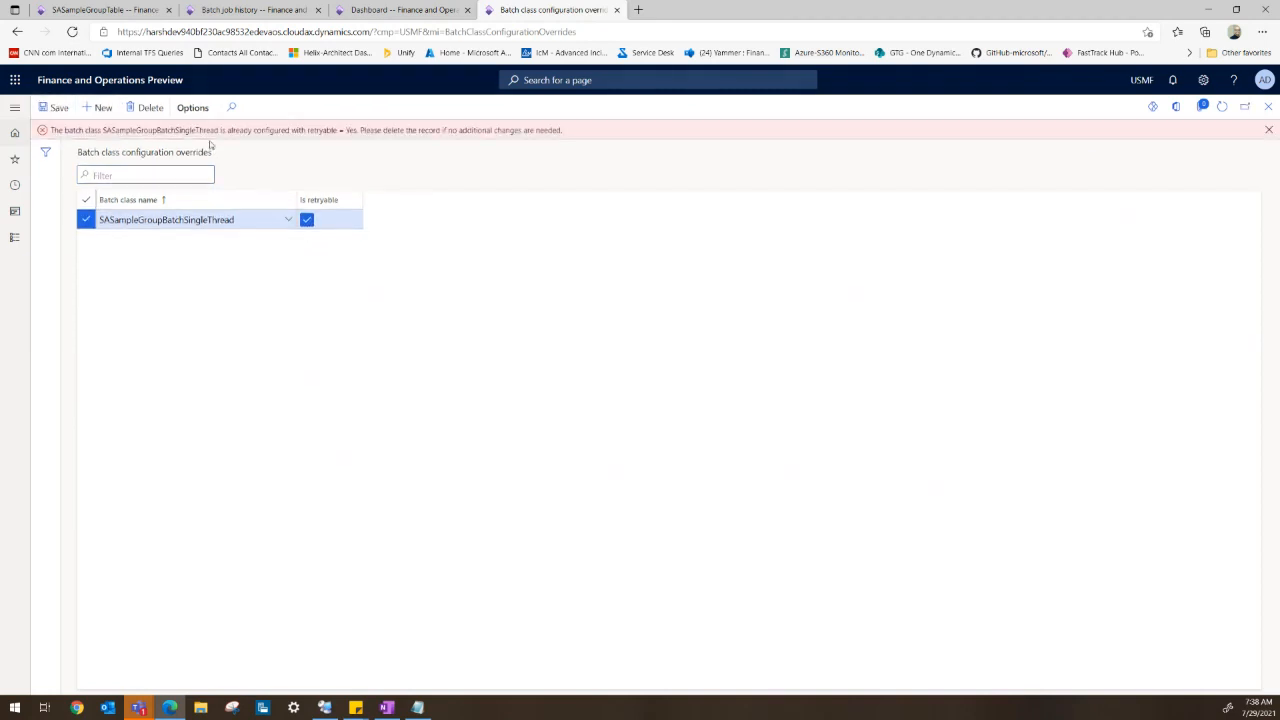
click(307, 222)
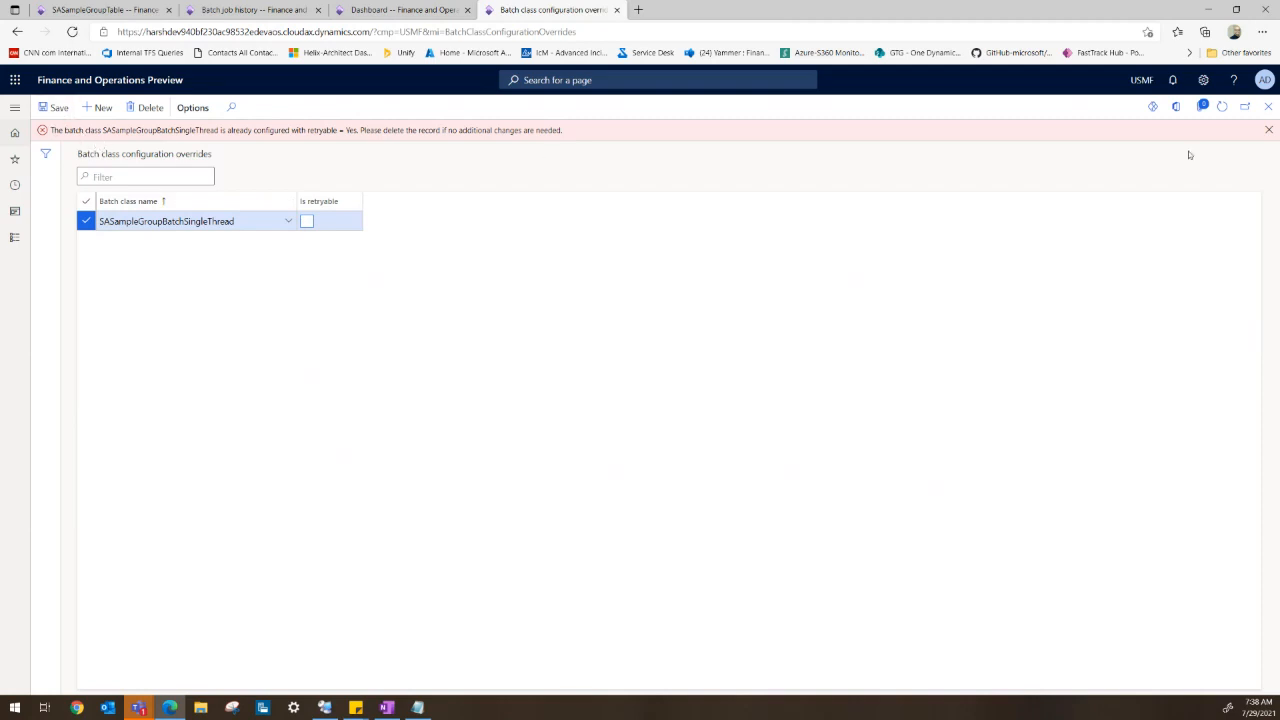
click(1268, 130)
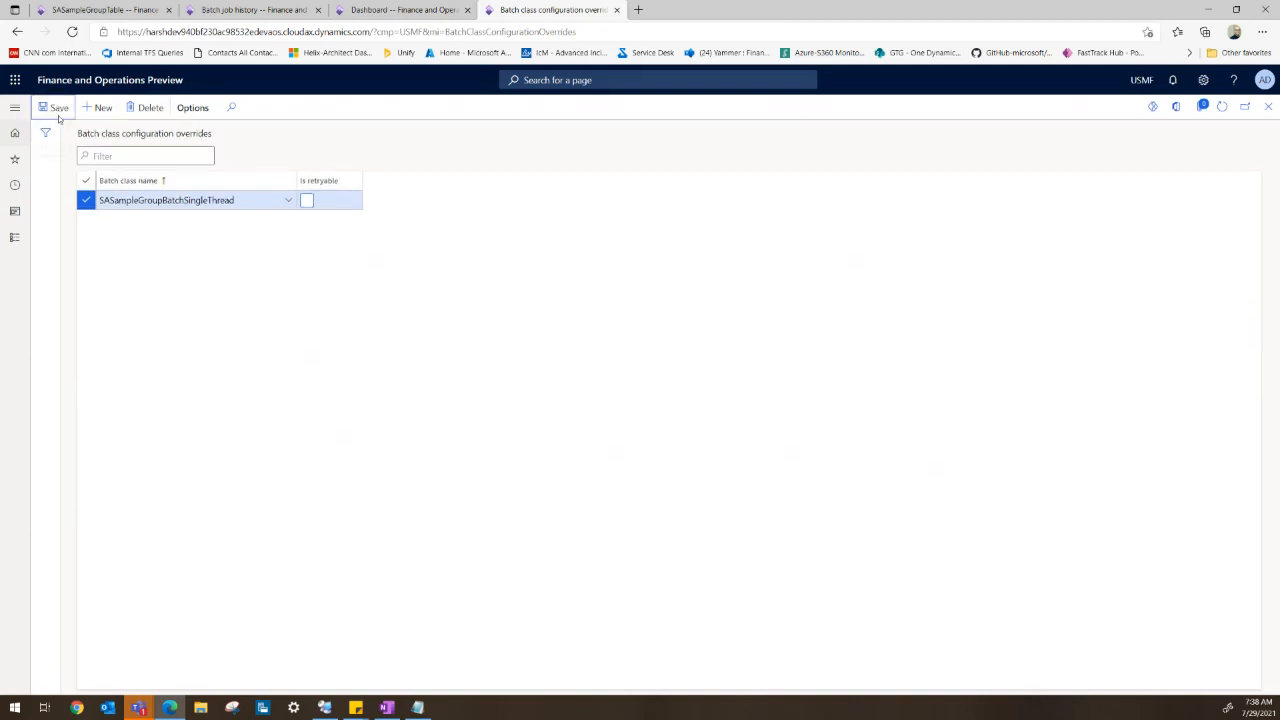